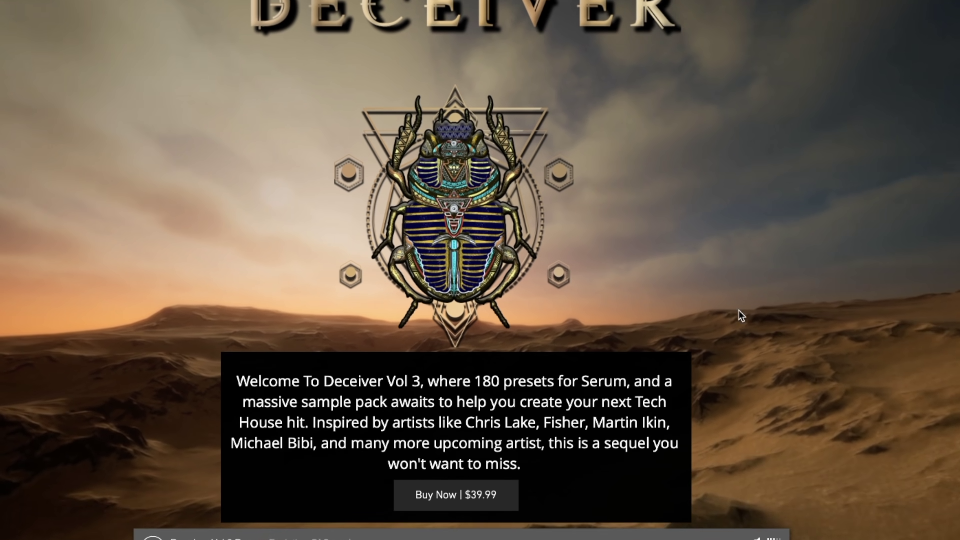
Look through the Deceiver Vol 3 product page down to its description
{"action": "scroll", "coordinate": [739, 310], "scroll_direction": "down", "scroll_amount": 3}
{"action": "scroll", "coordinate": [738, 310], "scroll_direction": "down", "scroll_amount": 10}
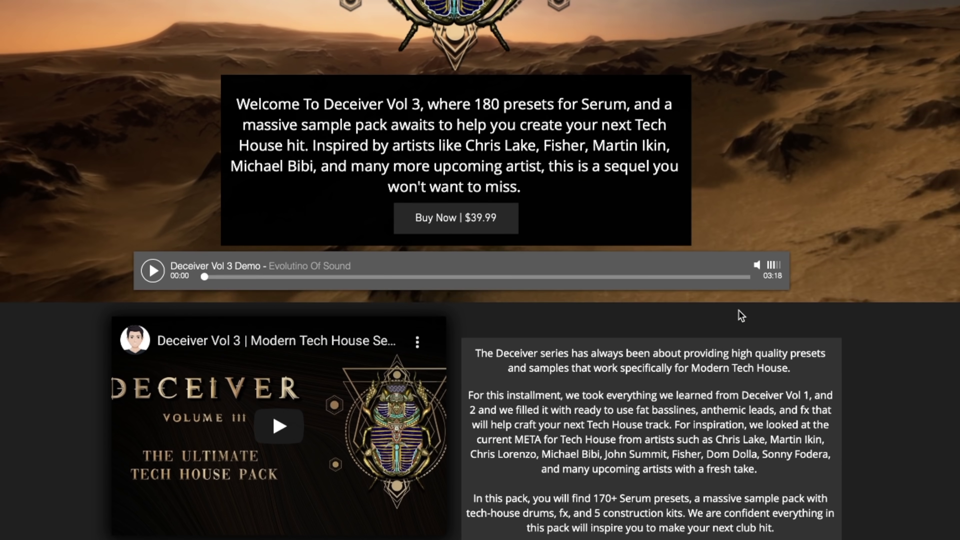
{"action": "scroll", "coordinate": [739, 310], "scroll_direction": "down", "scroll_amount": 2}
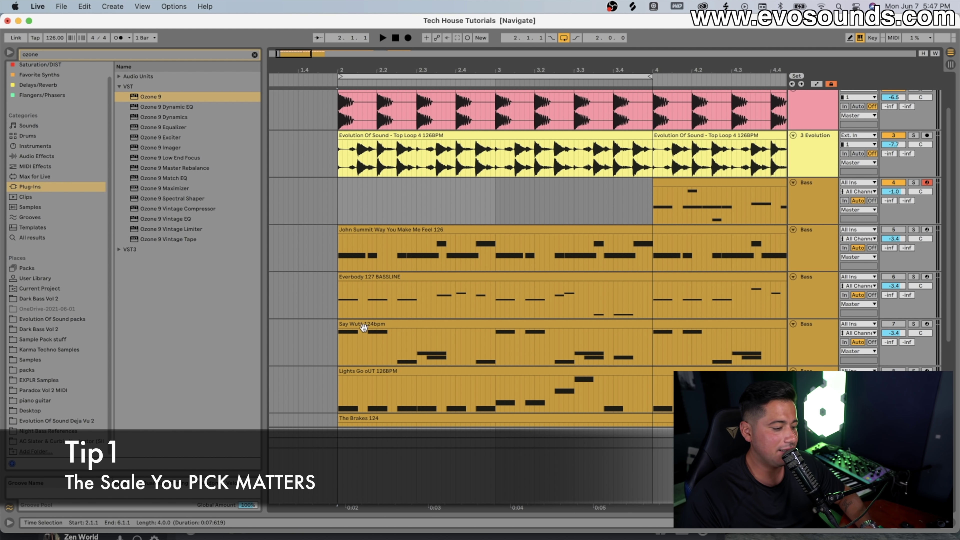
Look over the reference bassline clips and play The Brakes 124 bass track soloed
{"action": "left_click_drag", "start_coordinate": [340, 207], "coordinate": [655, 210]}
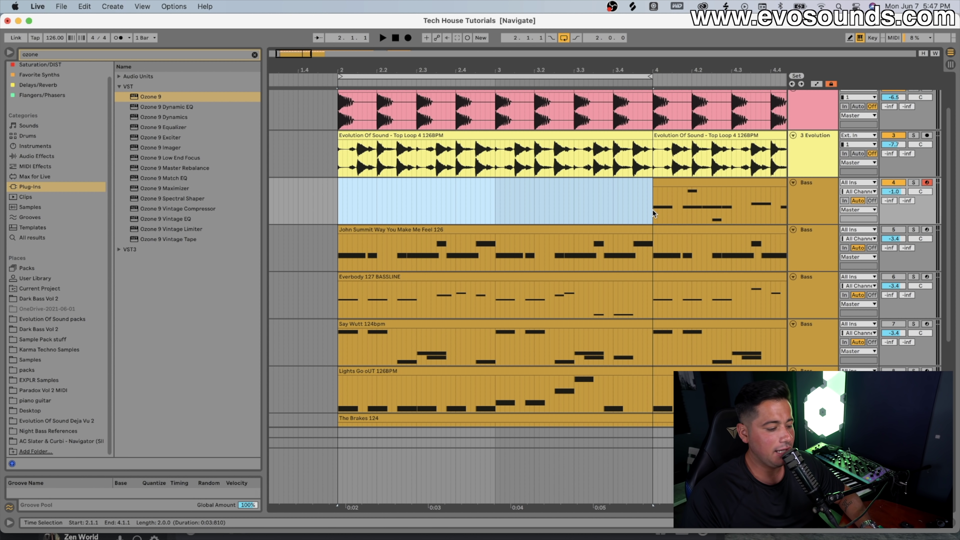
{"action": "left_click", "coordinate": [432, 227]}
{"action": "scroll", "coordinate": [476, 261], "scroll_direction": "down", "scroll_amount": 1}
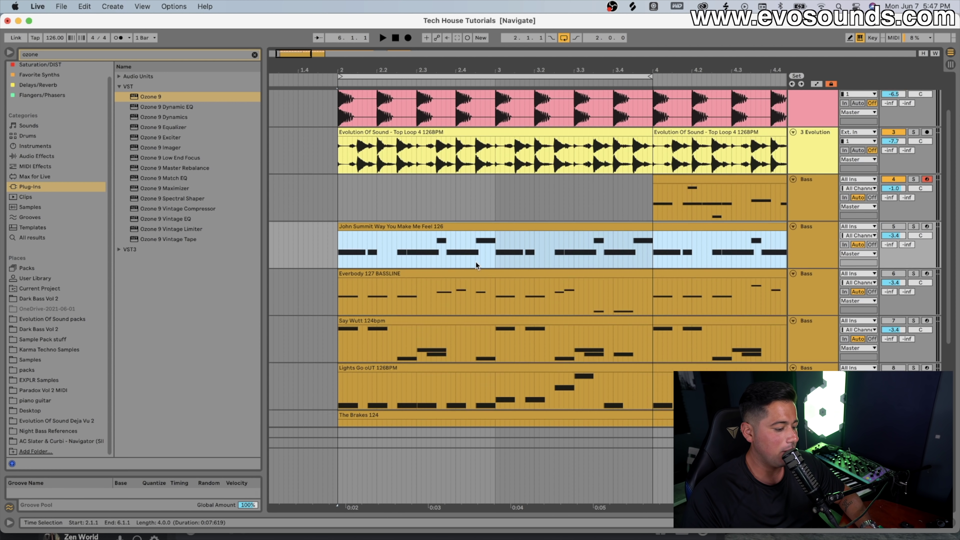
{"action": "scroll", "coordinate": [476, 261], "scroll_direction": "down", "scroll_amount": 5}
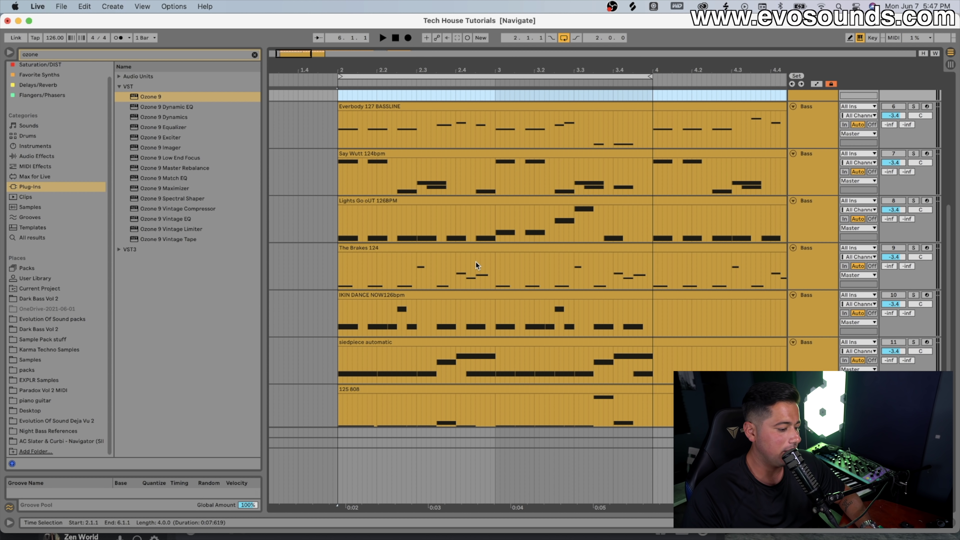
{"action": "left_click", "coordinate": [475, 261]}
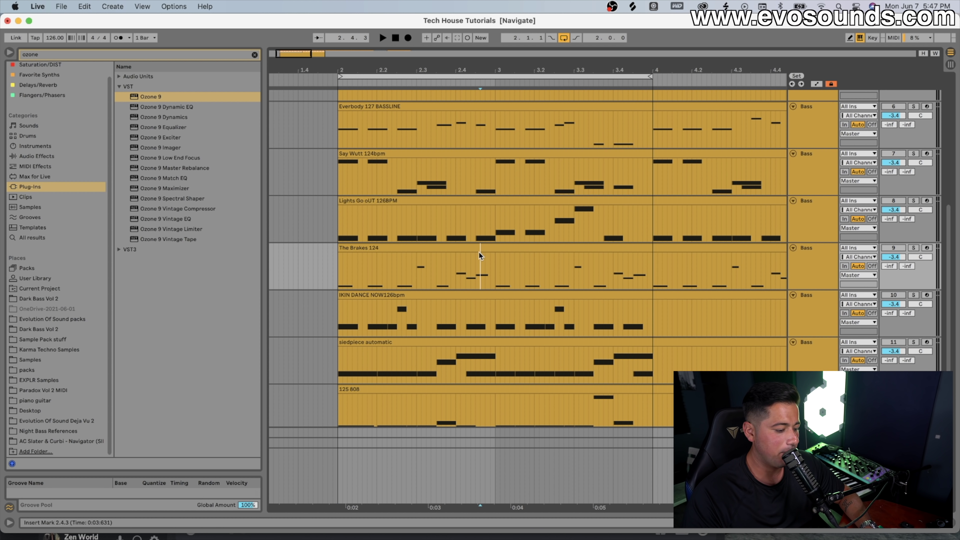
{"action": "left_click", "coordinate": [914, 248]}
{"action": "key", "text": "space"}
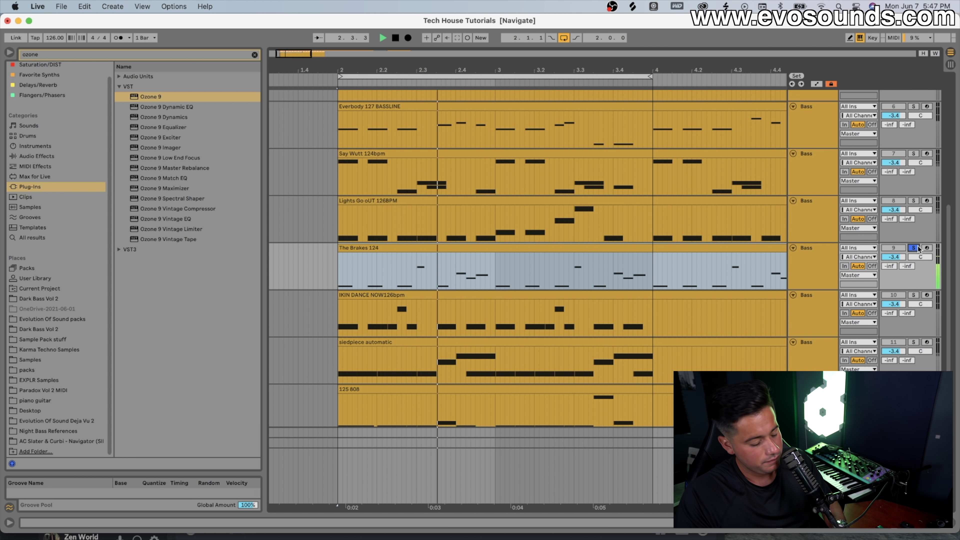
{"action": "scroll", "coordinate": [749, 202], "scroll_direction": "up", "scroll_amount": 5}
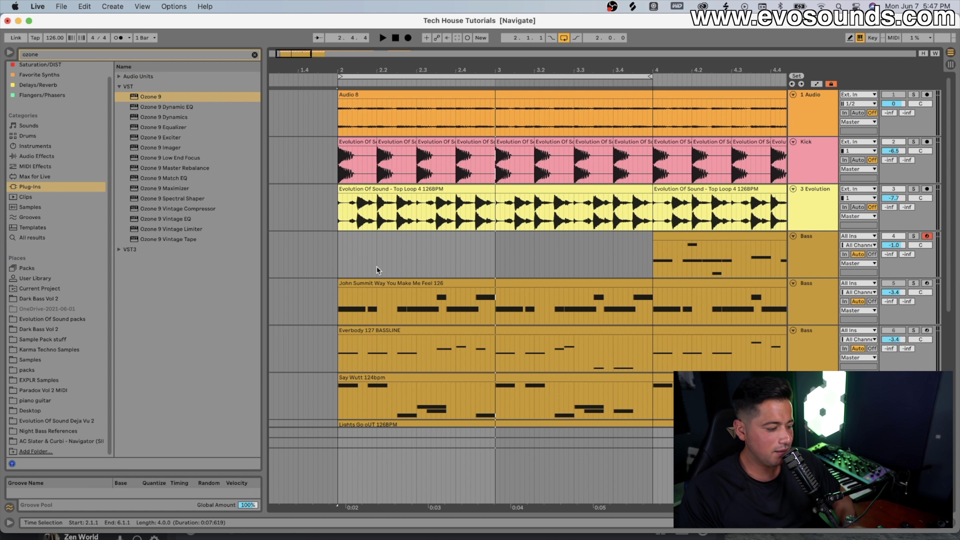
{"action": "key", "text": "space"}
Create an empty one-bar MIDI clip at bar 2 on Bass track 4 and solo that track
{"action": "left_click_drag", "start_coordinate": [336, 254], "coordinate": [492, 251]}
{"action": "key", "text": "super+shift+m"}
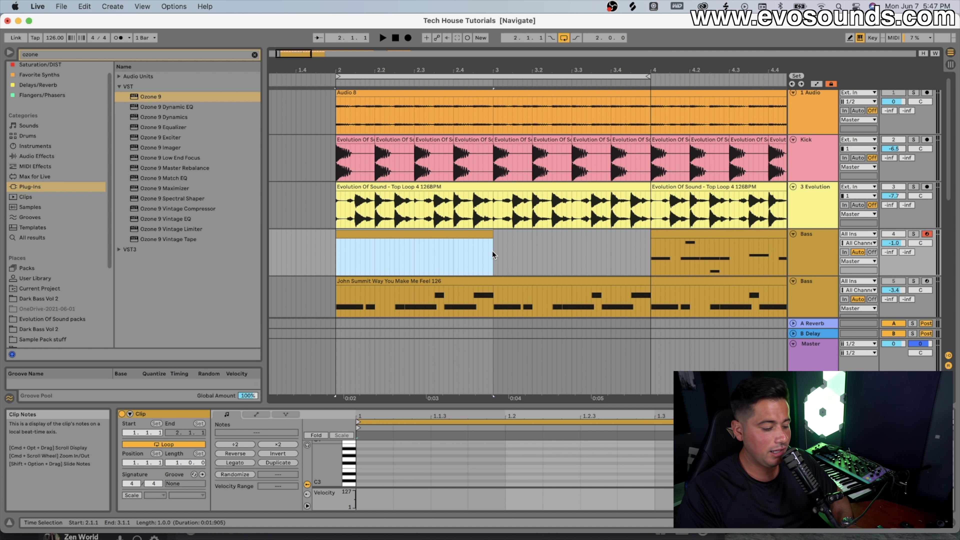
{"action": "left_click_drag", "start_coordinate": [545, 405], "coordinate": [553, 288]}
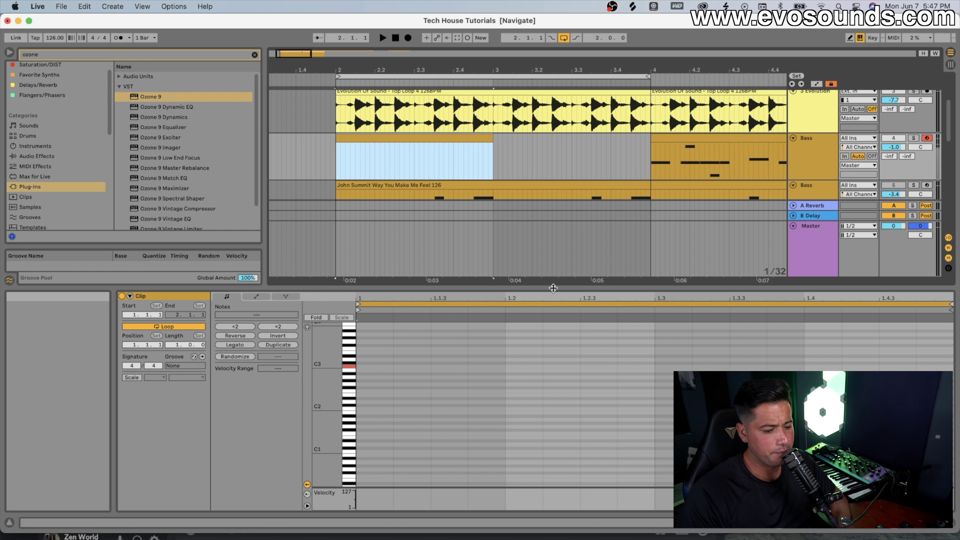
{"action": "left_click", "coordinate": [913, 138]}
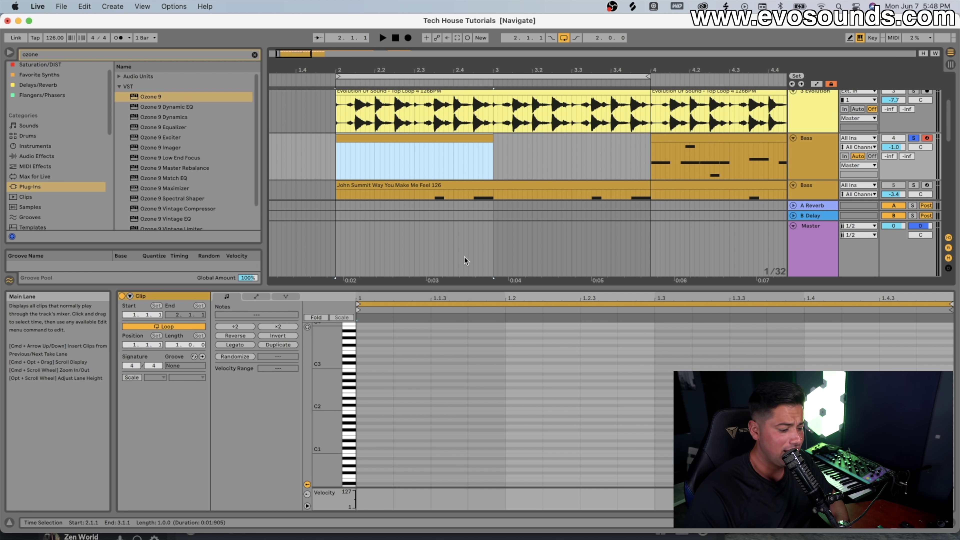
Add a D2 note from 1.1.1 to 1.1.3 in the new bass clip
{"action": "left_click_drag", "start_coordinate": [460, 288], "coordinate": [460, 239]}
{"action": "left_click_drag", "start_coordinate": [326, 378], "coordinate": [425, 367]}
{"action": "double_click", "coordinate": [374, 368]}
{"action": "left_click_drag", "start_coordinate": [460, 249], "coordinate": [459, 384]}
Inspect the notes of the John Summit and Everbody 127 BASSLINE clips and play the John Summit track soloed
{"action": "scroll", "coordinate": [405, 151], "scroll_direction": "down", "scroll_amount": 2}
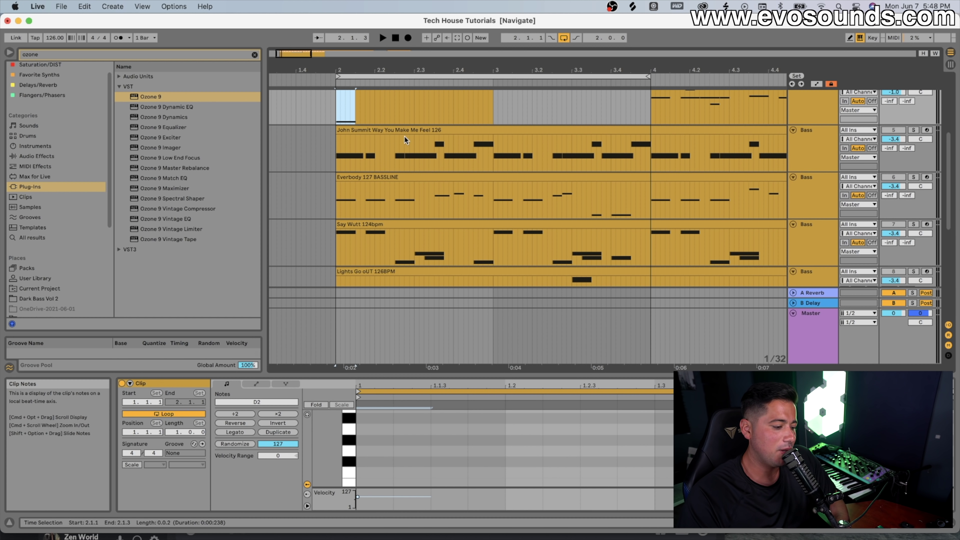
{"action": "left_click", "coordinate": [404, 131]}
{"action": "left_click", "coordinate": [398, 178]}
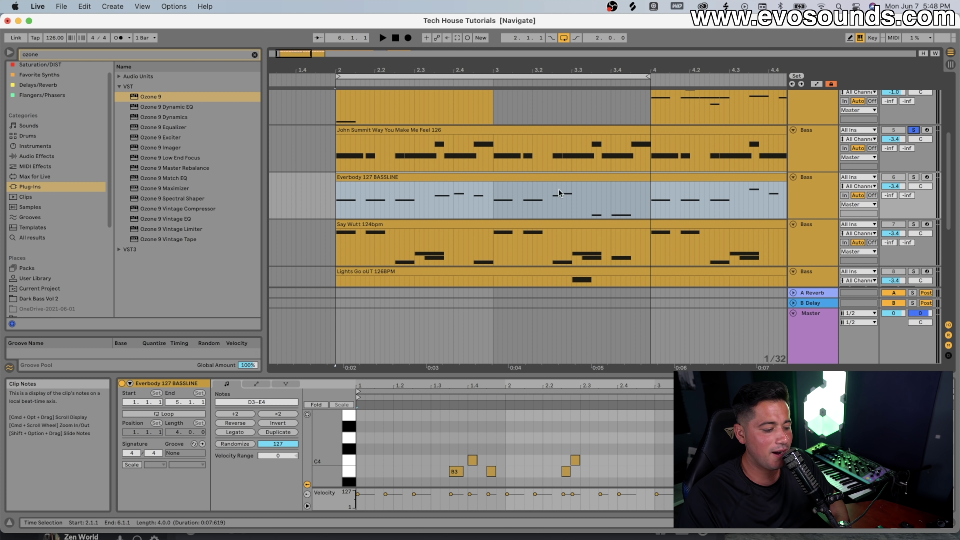
{"action": "scroll", "coordinate": [525, 224], "scroll_direction": "down", "scroll_amount": 5}
{"action": "scroll", "coordinate": [524, 224], "scroll_direction": "up", "scroll_amount": 5}
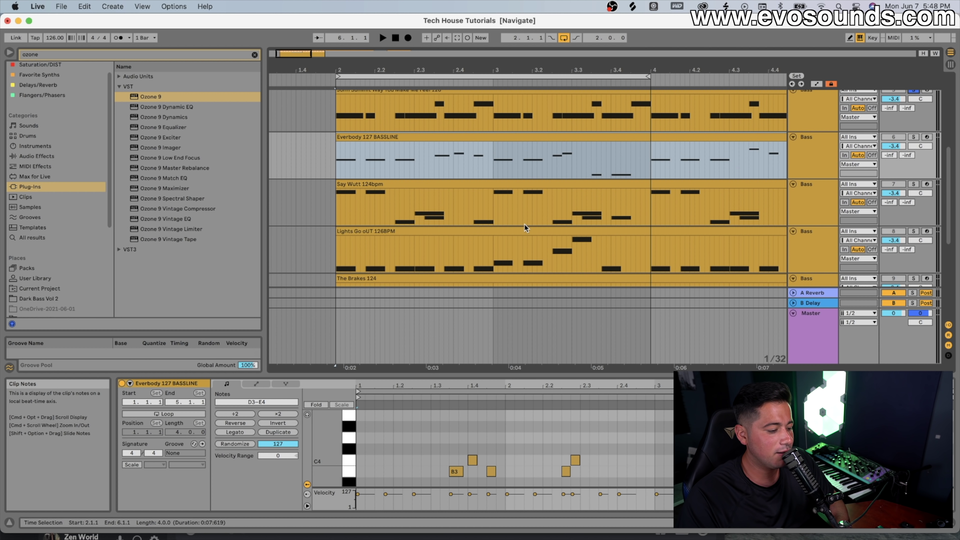
{"action": "key", "text": "space"}
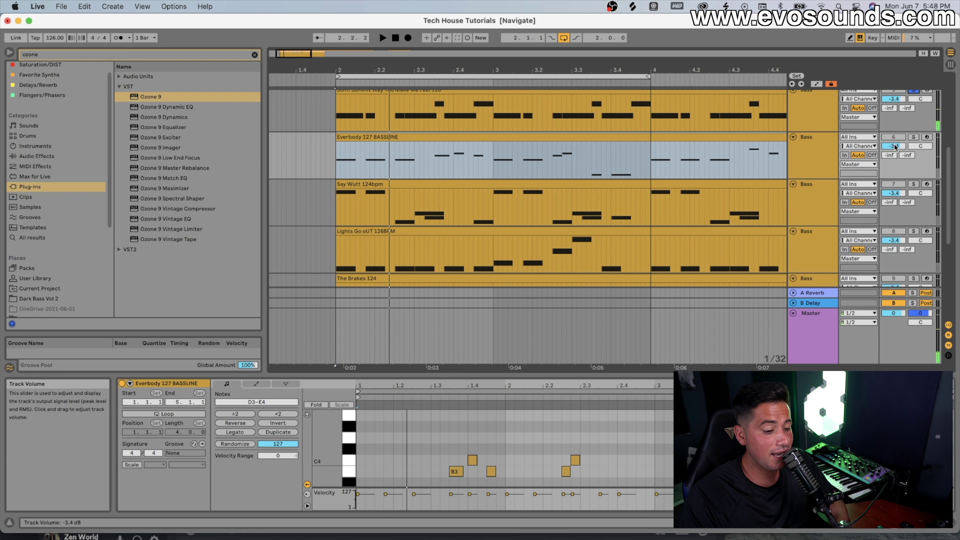
Solo the remaining reference bass tracks one after another and listen to the first hits of each bassline
{"action": "left_click", "coordinate": [913, 136]}
{"action": "key", "text": "space"}
{"action": "left_click", "coordinate": [913, 185]}
{"action": "scroll", "coordinate": [912, 212], "scroll_direction": "down", "scroll_amount": 2}
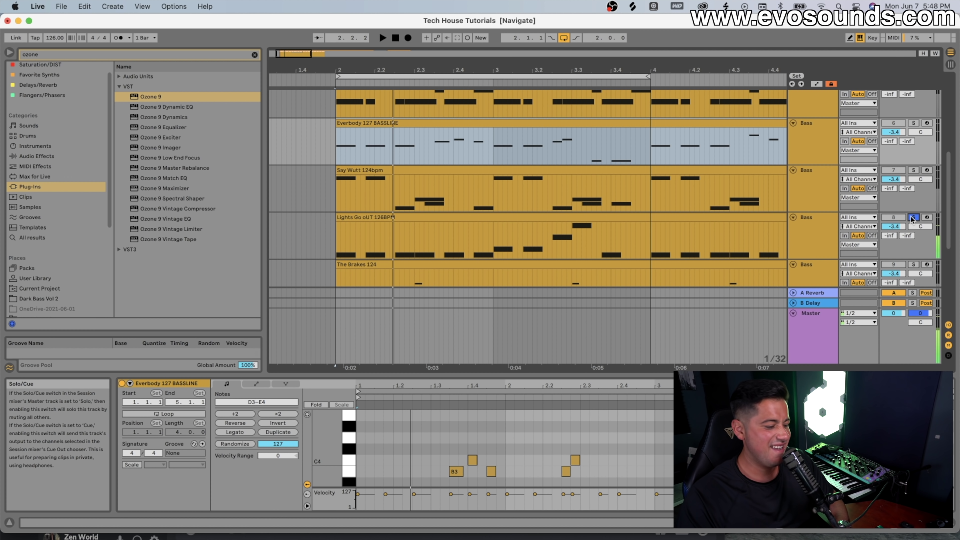
{"action": "scroll", "coordinate": [913, 223], "scroll_direction": "down", "scroll_amount": 5}
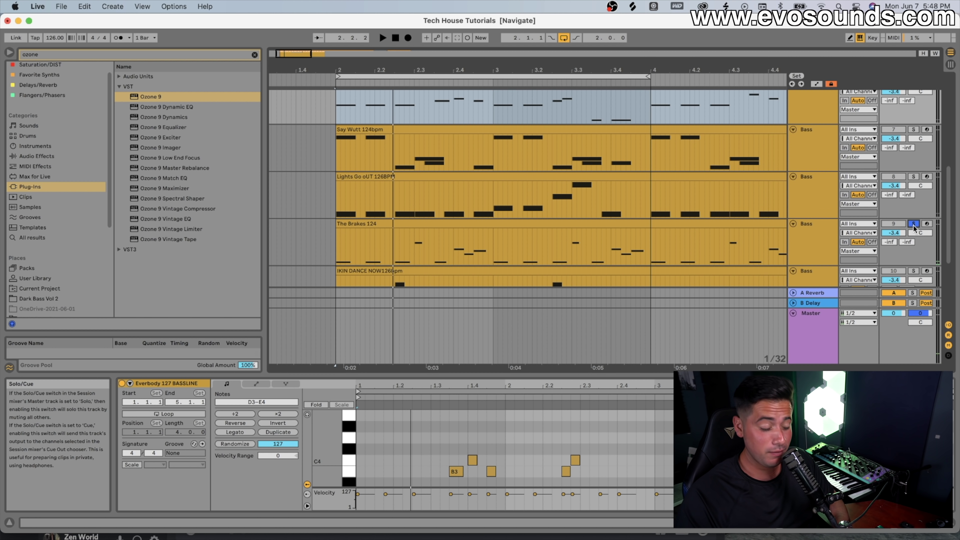
{"action": "scroll", "coordinate": [913, 227], "scroll_direction": "down", "scroll_amount": 6}
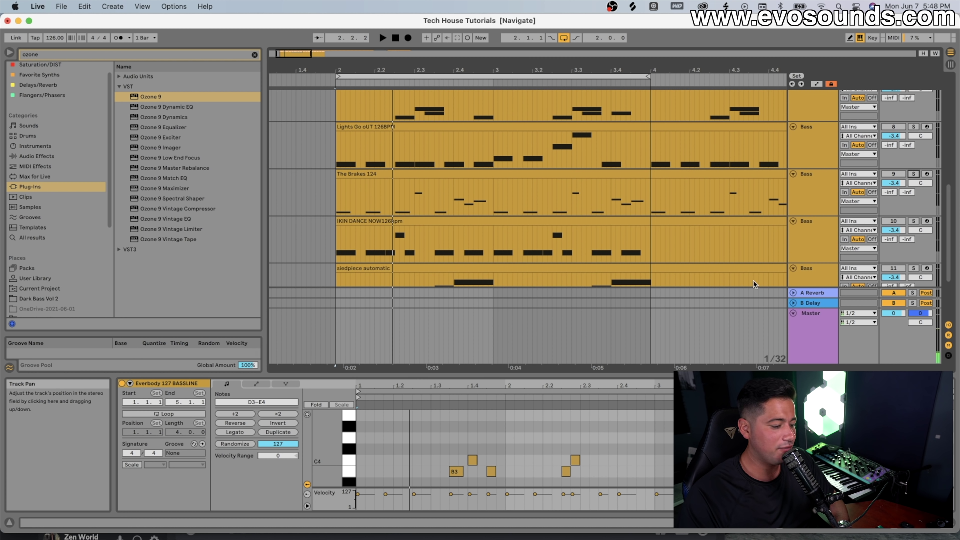
{"action": "scroll", "coordinate": [388, 206], "scroll_direction": "down", "scroll_amount": 10}
{"action": "scroll", "coordinate": [388, 206], "scroll_direction": "up", "scroll_amount": 20}
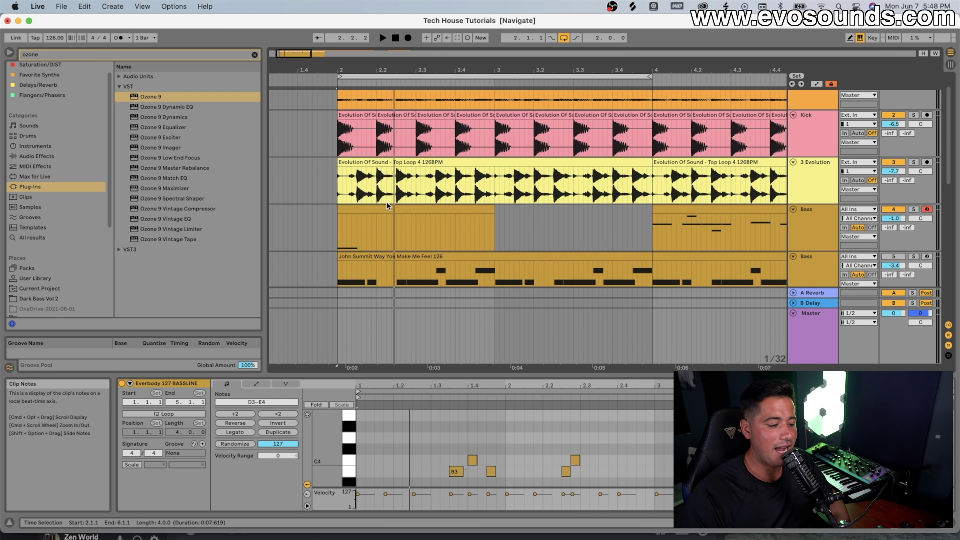
Add a second D2 note from 1.1.4 to 1.2.2 in the one-bar clip on Bass track 4
{"action": "left_click", "coordinate": [393, 257]}
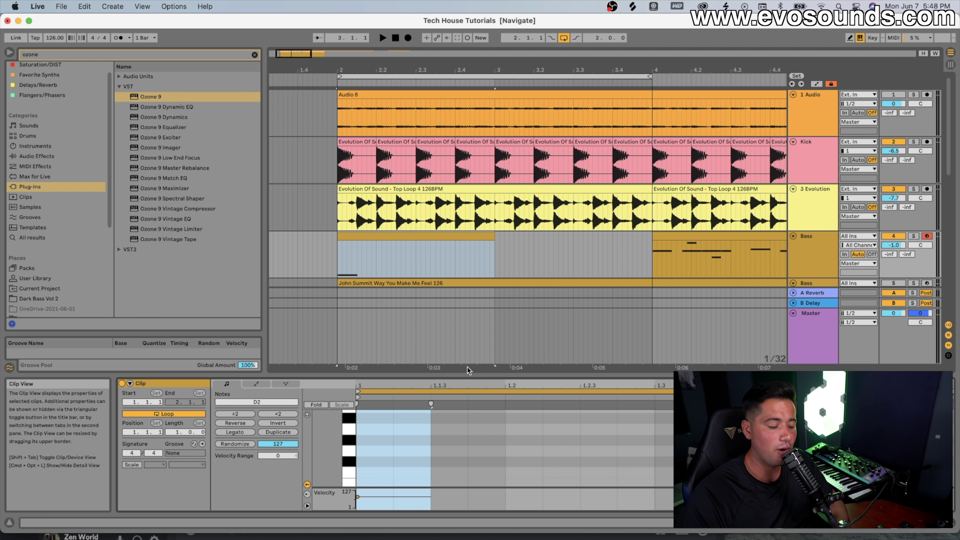
{"action": "left_click_drag", "start_coordinate": [466, 374], "coordinate": [465, 195]}
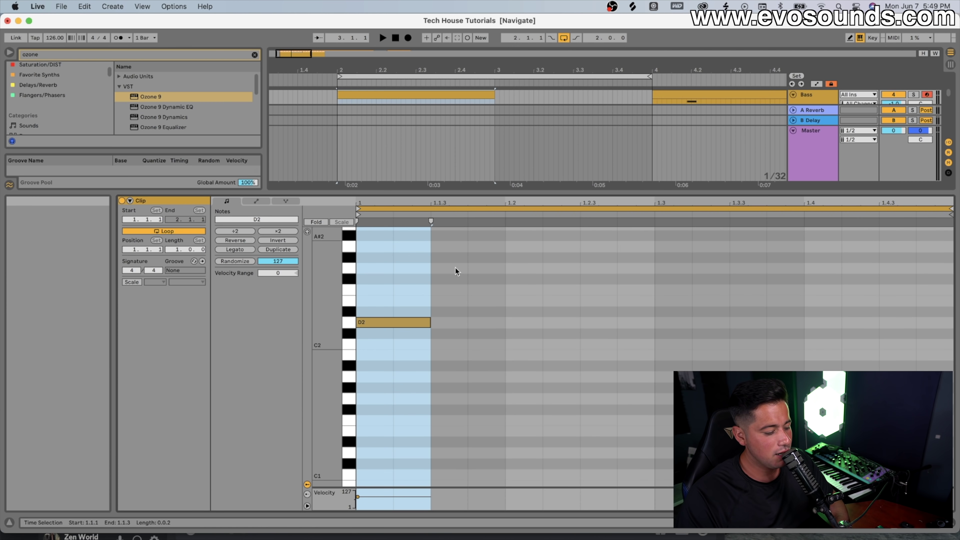
{"action": "left_click", "coordinate": [478, 328]}
{"action": "double_click", "coordinate": [477, 322]}
{"action": "left_click_drag", "start_coordinate": [506, 322], "coordinate": [542, 323]}
Transpose both bass notes up one octave to D3 and listen to the clip
{"action": "left_click_drag", "start_coordinate": [627, 309], "coordinate": [311, 379]}
{"action": "key", "text": "shift+Up"}
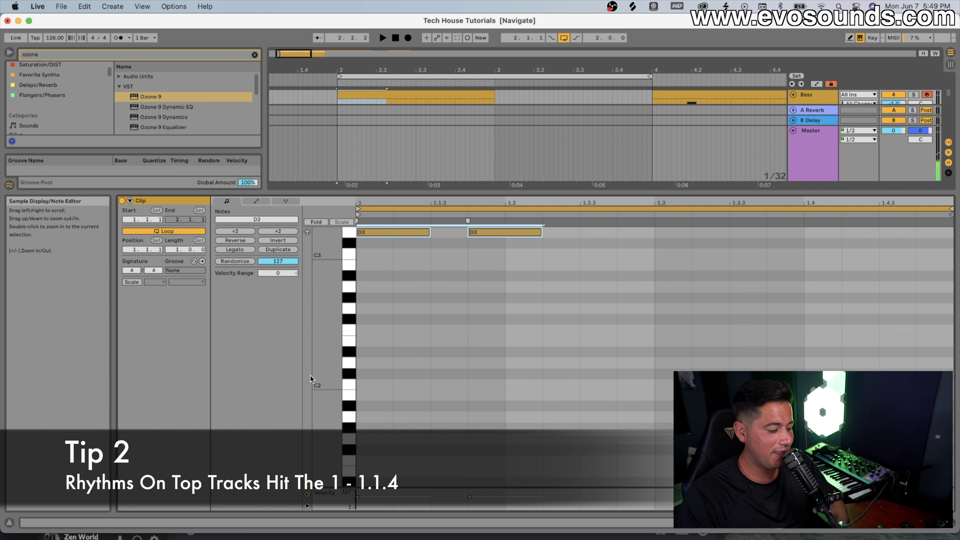
{"action": "key", "text": "space"}
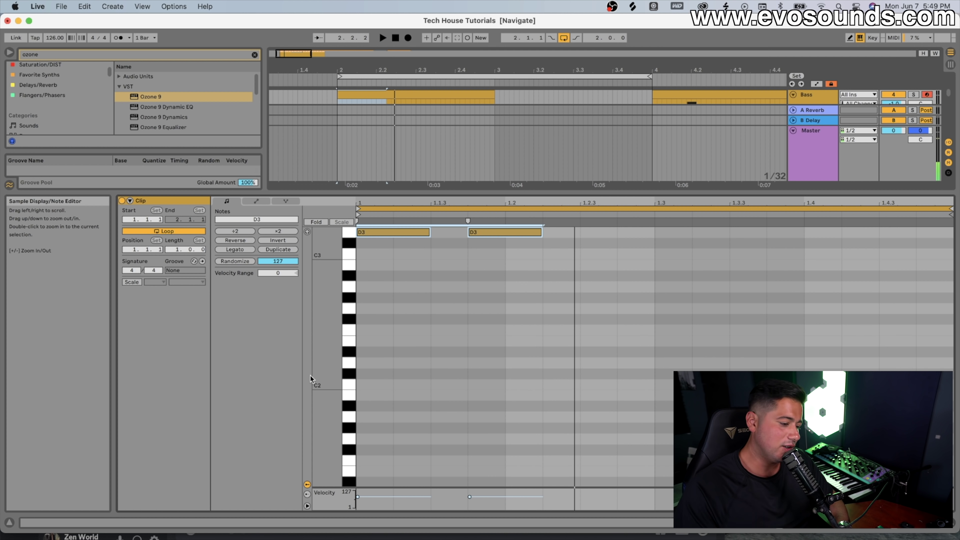
Try the second D3 note at 1.1.3, return it to 1.1.4 and play the clip for comparison
{"action": "scroll", "coordinate": [402, 361], "scroll_direction": "up", "scroll_amount": 5}
{"action": "left_click", "coordinate": [471, 424]}
{"action": "key", "text": "Left"}
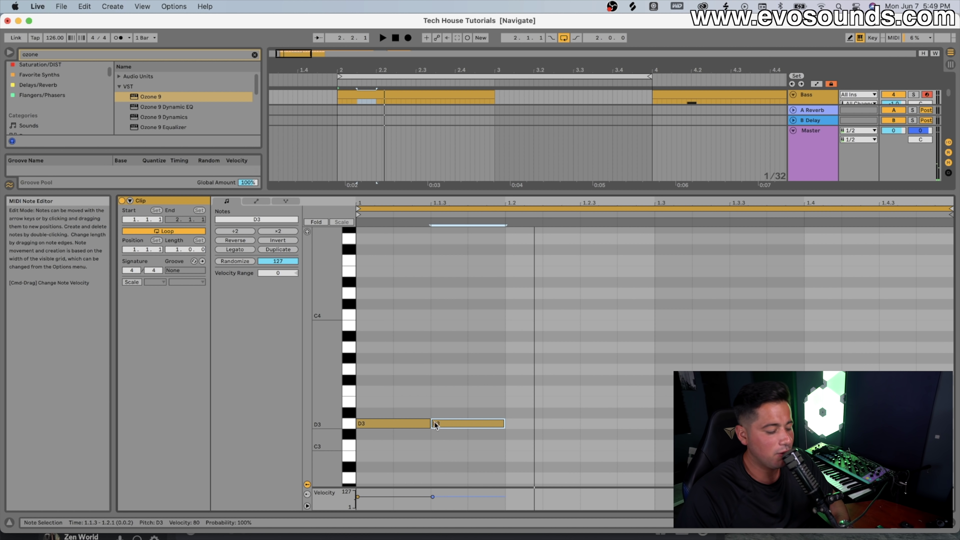
{"action": "double_click", "coordinate": [420, 424]}
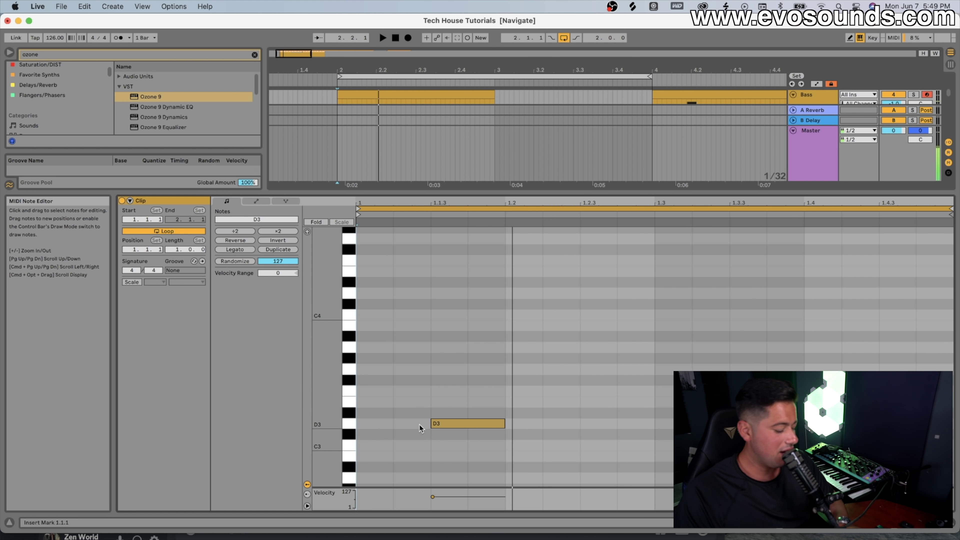
{"action": "key", "text": "super+z"}
{"action": "left_click_drag", "start_coordinate": [435, 426], "coordinate": [504, 423]}
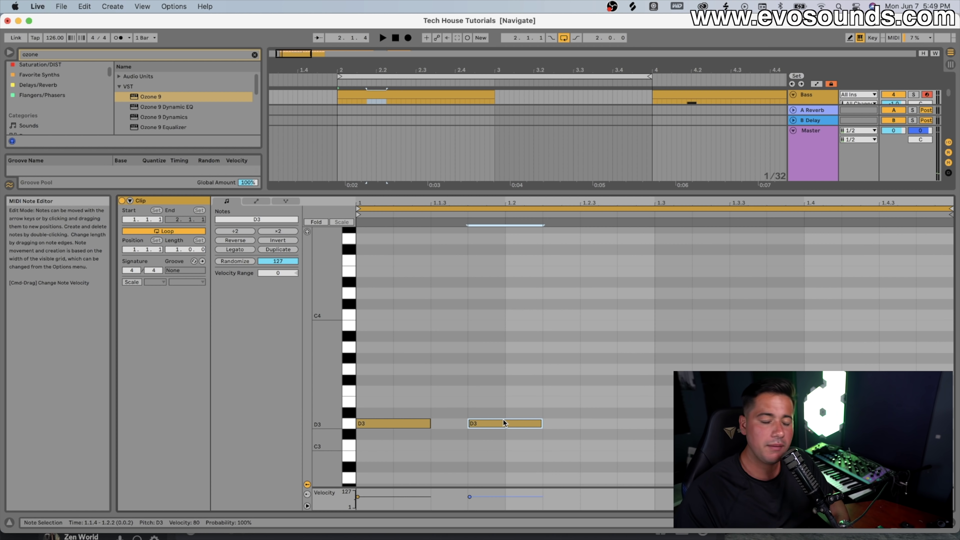
{"action": "key", "text": "space"}
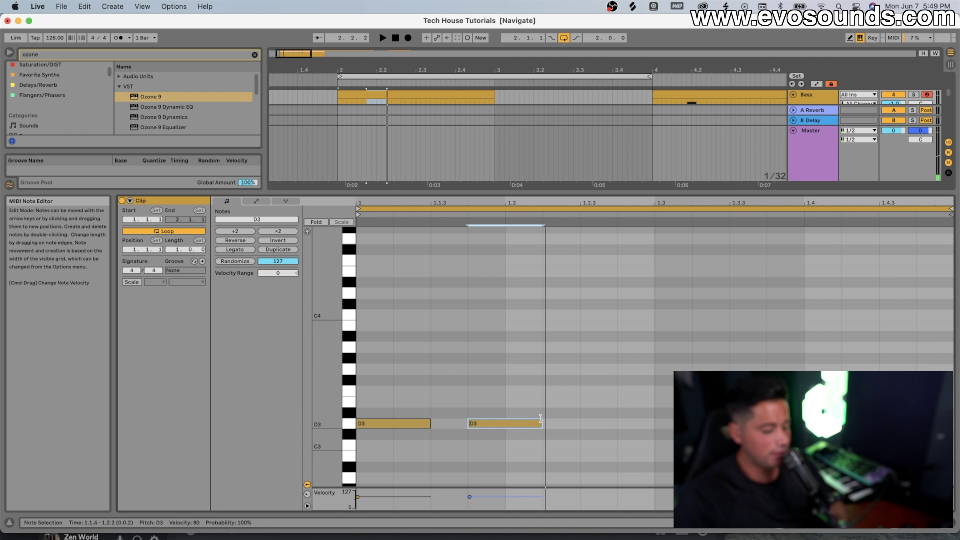
Add a third D3 note at 1.2.3 in the bass clip
{"action": "scroll", "coordinate": [589, 427], "scroll_direction": "up", "scroll_amount": 1}
{"action": "scroll", "coordinate": [582, 428], "scroll_direction": "down", "scroll_amount": 5}
{"action": "double_click", "coordinate": [601, 372]}
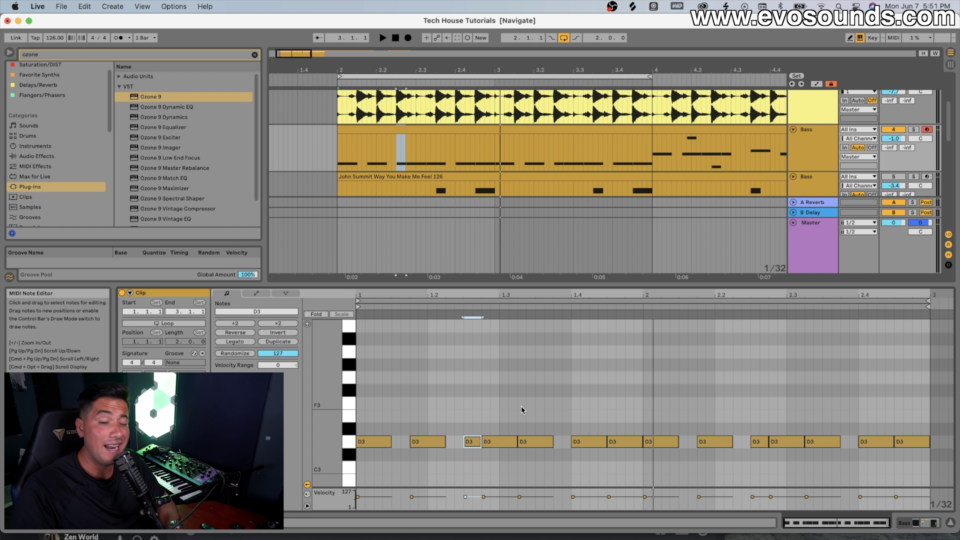
Play the two-bar D3 bassline and examine its rhythm note by note alongside the reference bassline clips
{"action": "key", "text": "space"}
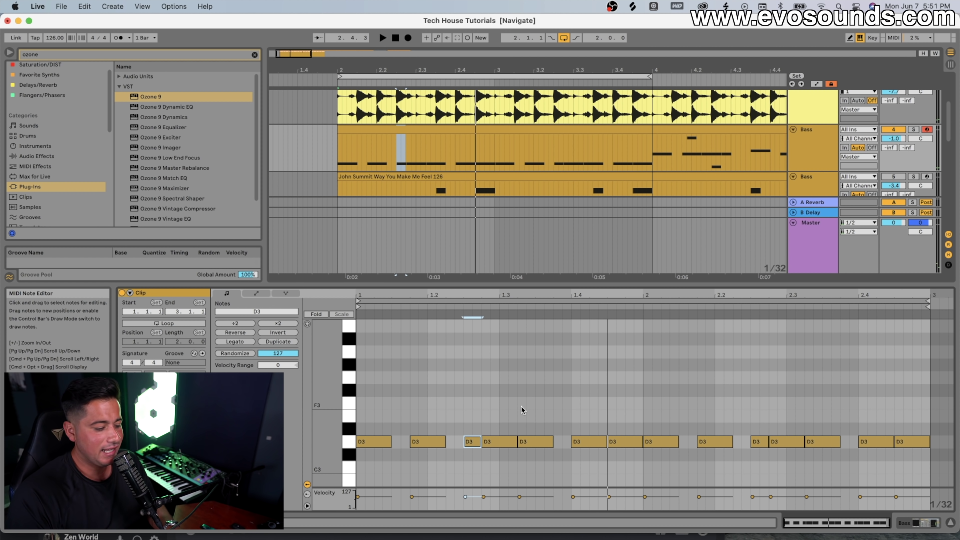
{"action": "left_click", "coordinate": [514, 445]}
{"action": "left_click", "coordinate": [534, 441]}
{"action": "left_click", "coordinate": [587, 441]}
{"action": "left_click", "coordinate": [623, 442]}
{"action": "left_click", "coordinate": [660, 442]}
{"action": "left_click", "coordinate": [698, 442]}
{"action": "left_click", "coordinate": [791, 441]}
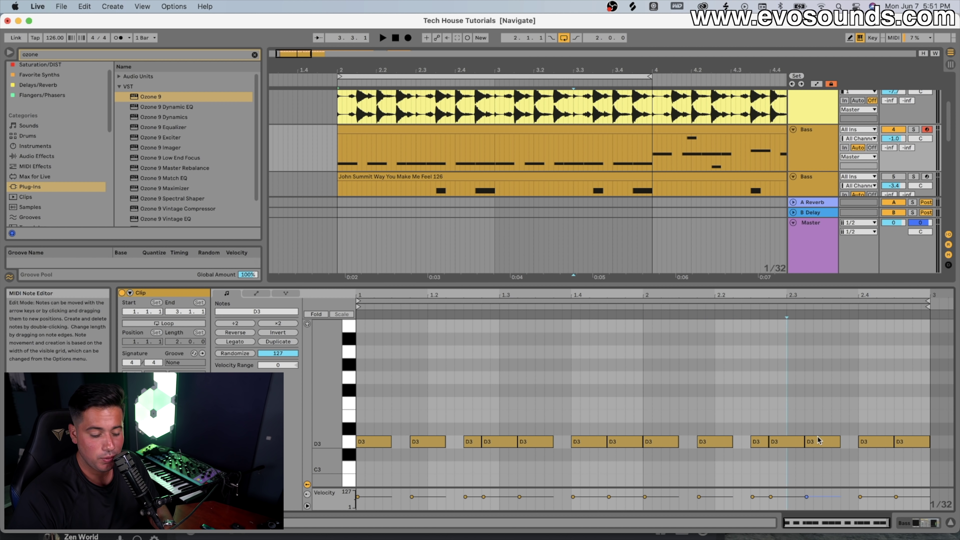
{"action": "left_click", "coordinate": [822, 441]}
{"action": "scroll", "coordinate": [557, 150], "scroll_direction": "down", "scroll_amount": 5}
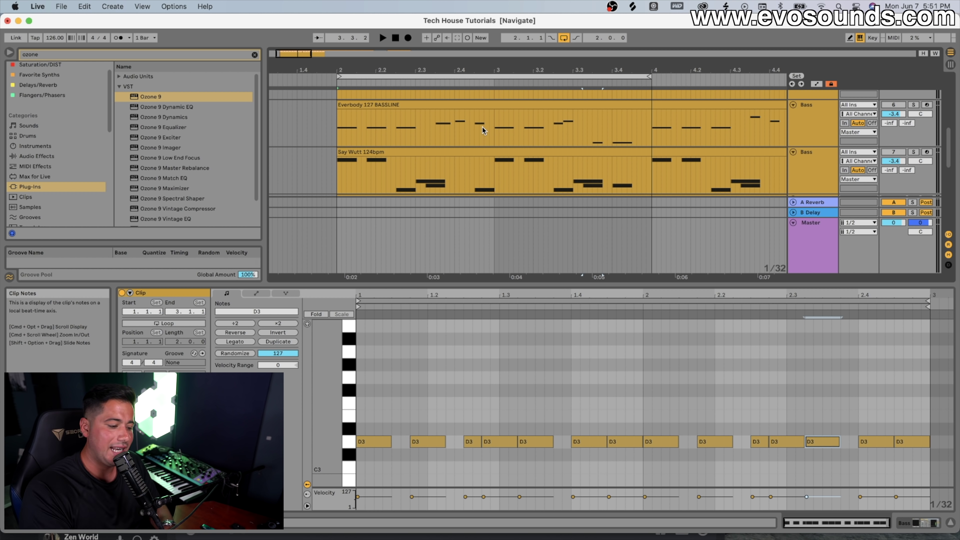
{"action": "scroll", "coordinate": [482, 128], "scroll_direction": "up", "scroll_amount": 5}
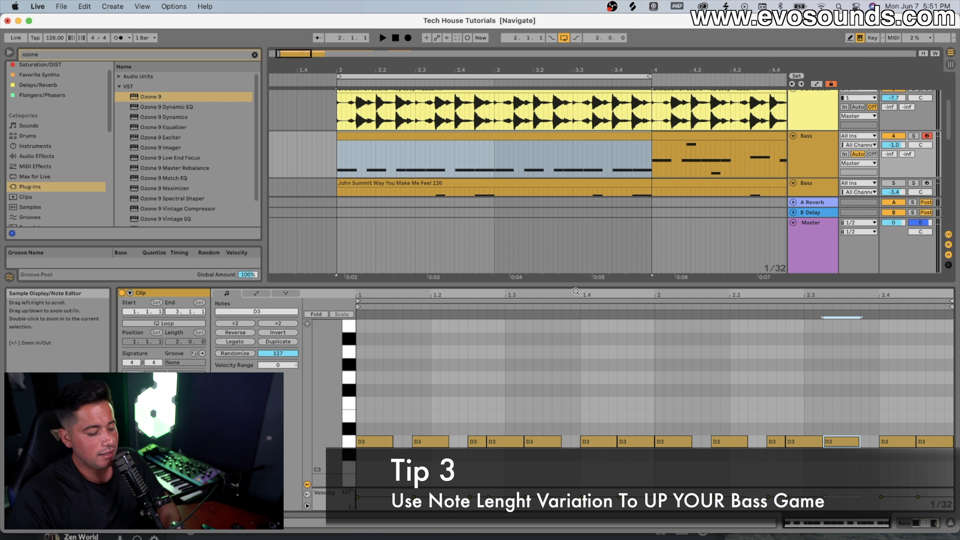
Shorten the second D3 note to a sixteenth, ending at 1.2, and play the bassline
{"action": "left_click", "coordinate": [430, 442]}
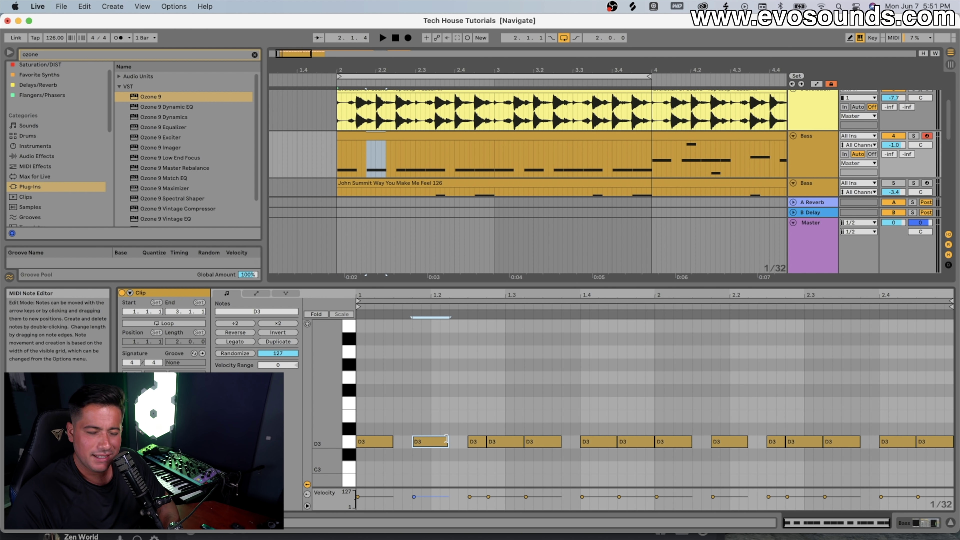
{"action": "left_click_drag", "start_coordinate": [446, 440], "coordinate": [431, 441]}
{"action": "key", "text": "space"}
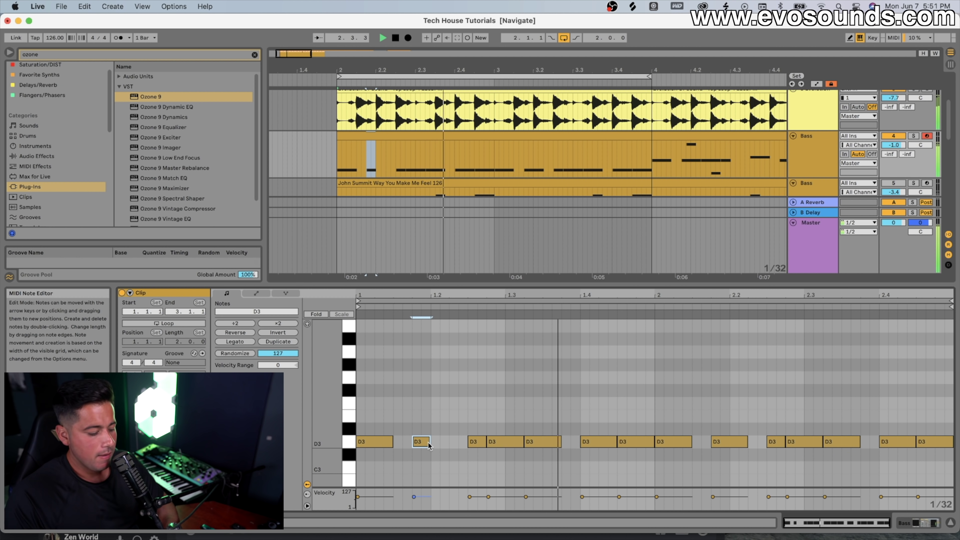
{"action": "mouse_move", "coordinate": [428, 441]}
{"action": "left_mouse_down"}
{"action": "mouse_move", "coordinate": [448, 440]}
{"action": "mouse_move", "coordinate": [430, 441]}
{"action": "left_mouse_up"}
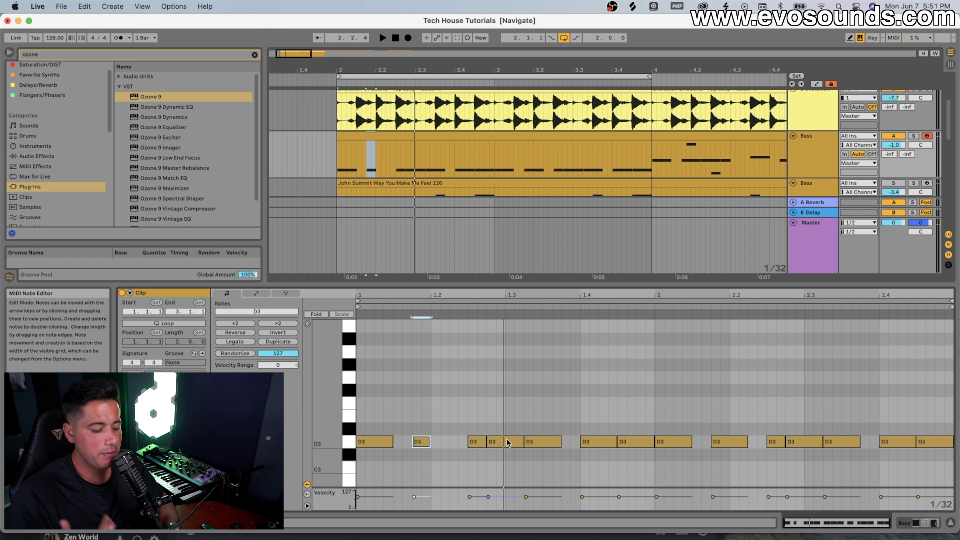
Shorten the D3 note at 1.2.4 to a sixteenth, ending at 1.3, and play the bassline
{"action": "left_click", "coordinate": [535, 440]}
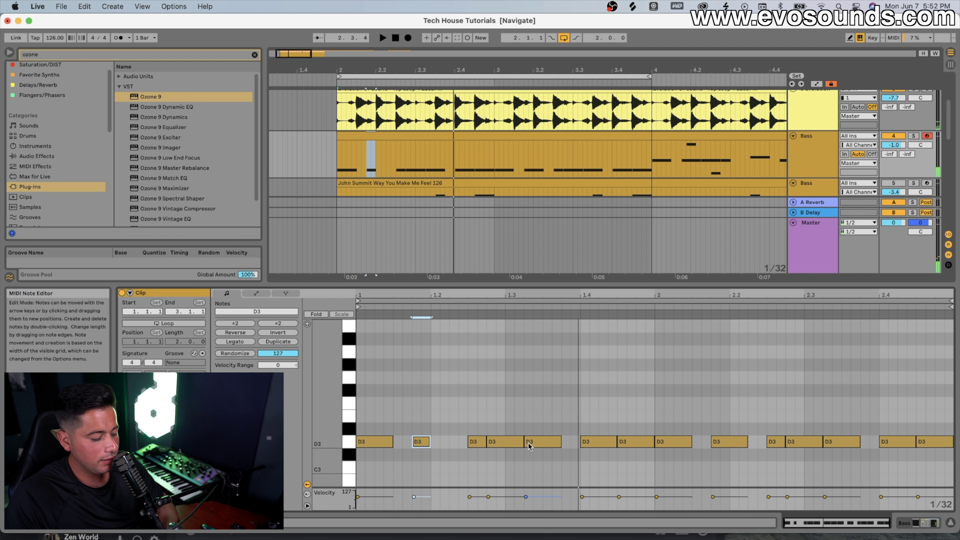
{"action": "left_click_drag", "start_coordinate": [524, 442], "coordinate": [505, 441]}
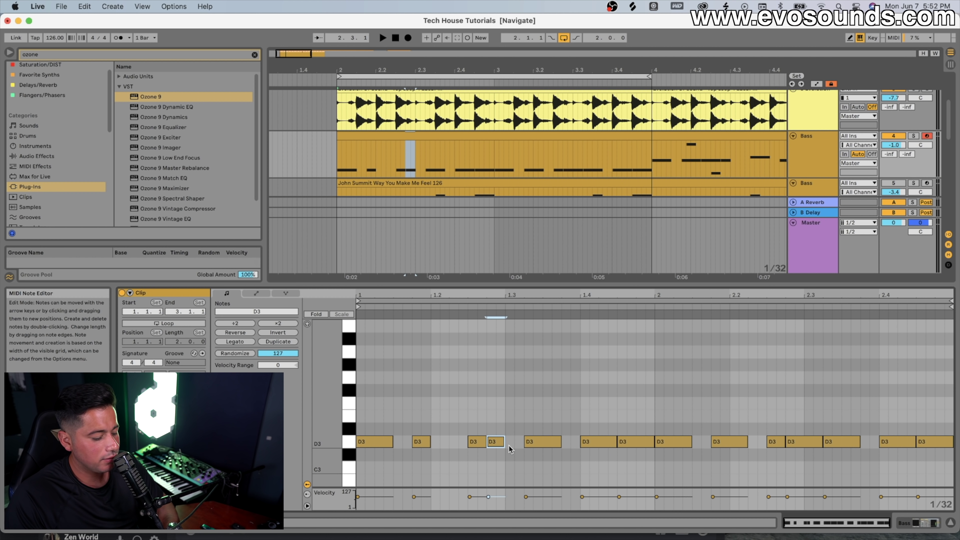
{"action": "key", "text": "space"}
Try several shorter lengths for the D3 note at 1.4.3 during playback and trim it to end just before bar 2
{"action": "left_click", "coordinate": [639, 441]}
{"action": "left_click_drag", "start_coordinate": [652, 438], "coordinate": [643, 440]}
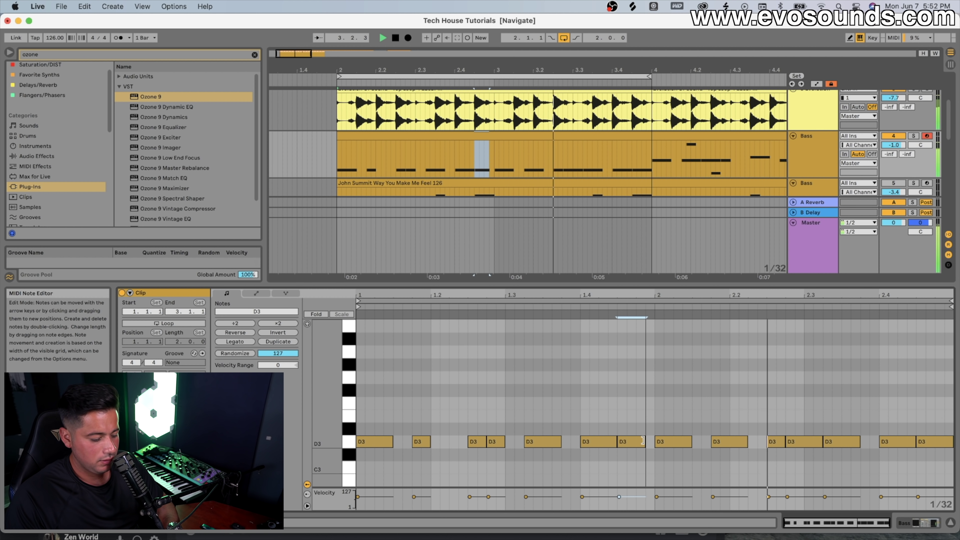
{"action": "left_click_drag", "start_coordinate": [646, 439], "coordinate": [655, 441]}
{"action": "key", "text": "space"}
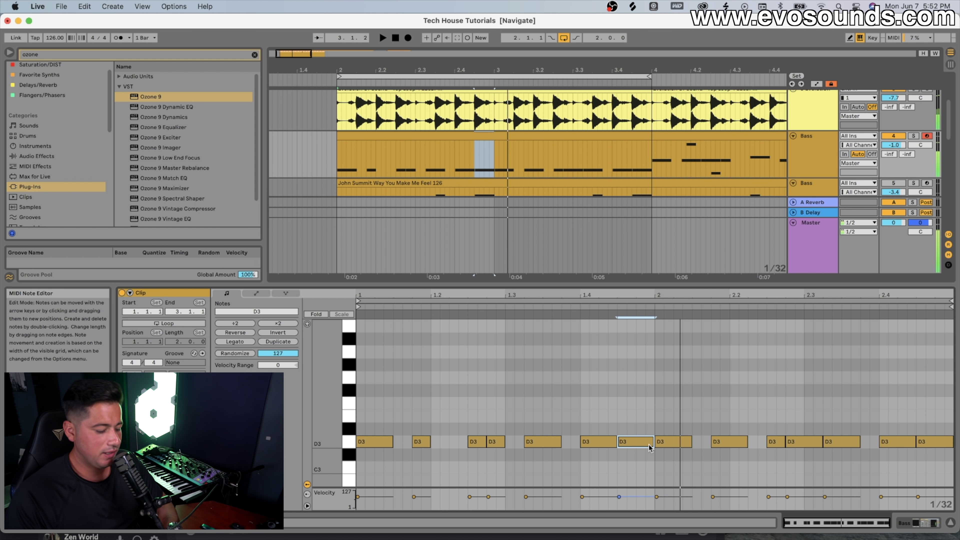
{"action": "left_click_drag", "start_coordinate": [651, 440], "coordinate": [644, 440]}
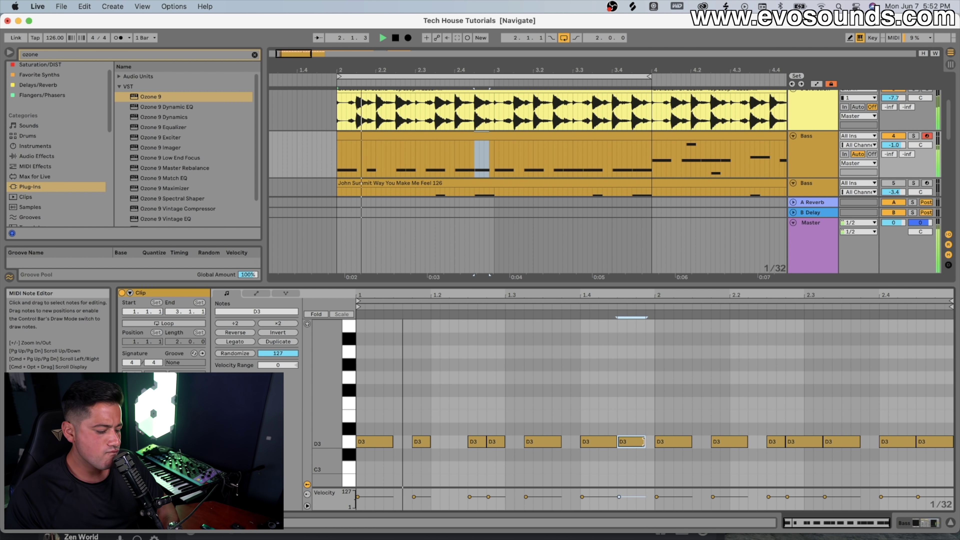
{"action": "left_click_drag", "start_coordinate": [643, 441], "coordinate": [640, 442]}
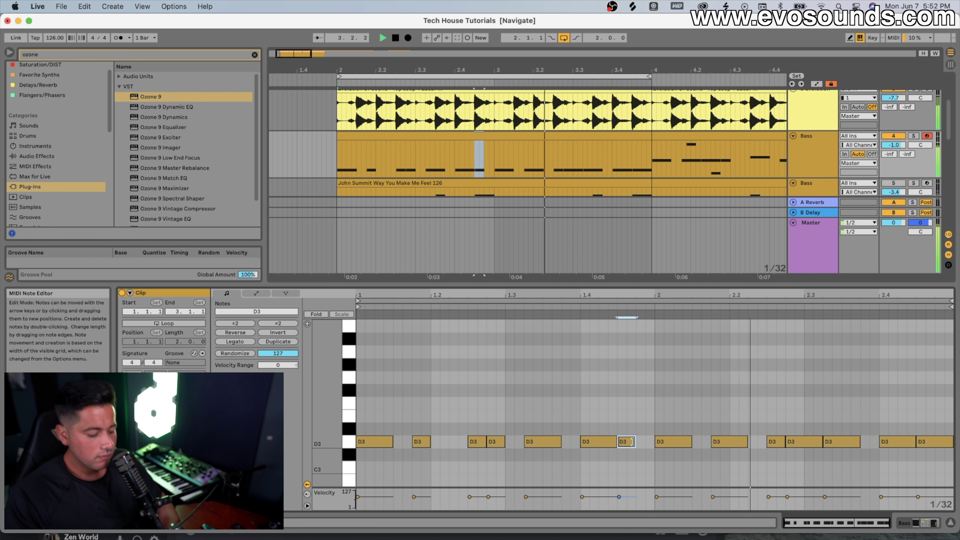
{"action": "left_click_drag", "start_coordinate": [632, 441], "coordinate": [628, 443]}
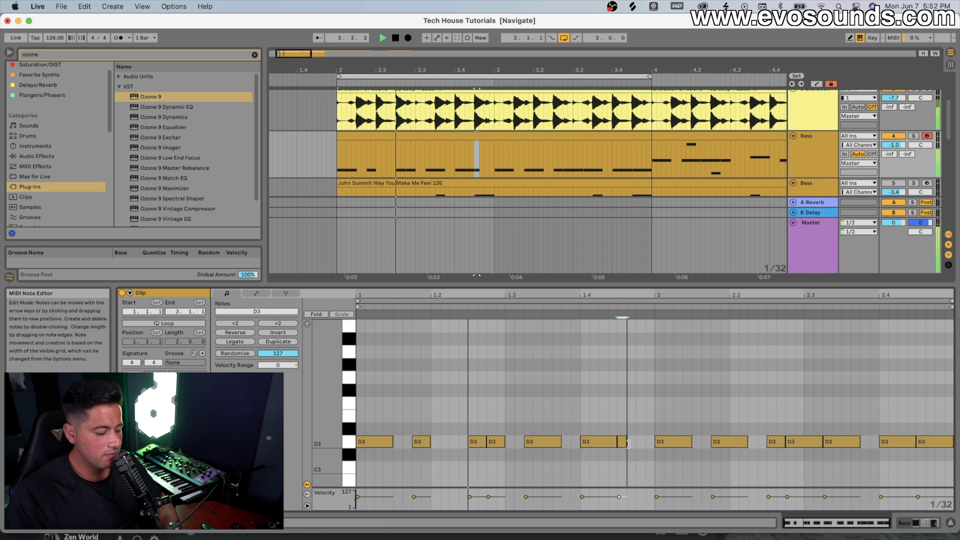
{"action": "left_click_drag", "start_coordinate": [628, 443], "coordinate": [637, 440]}
{"action": "key", "text": "space"}
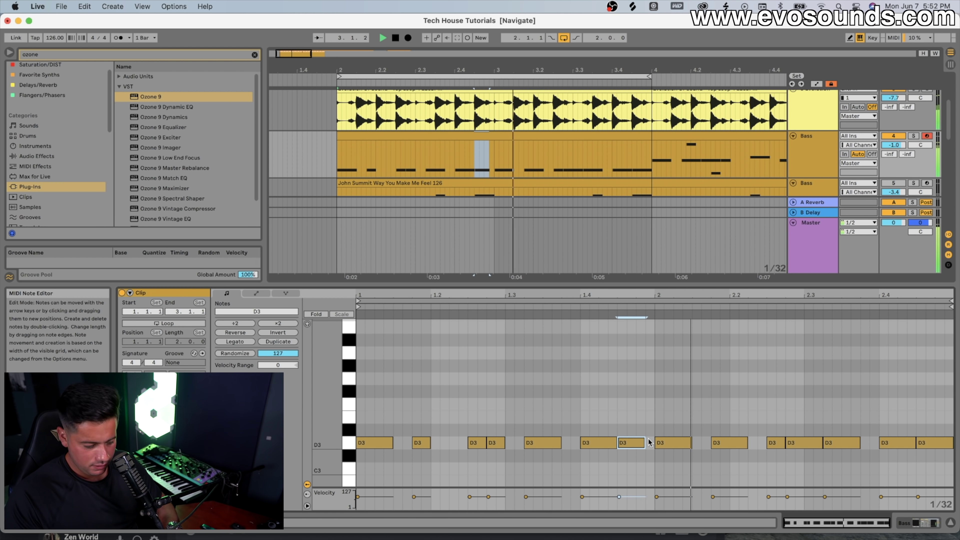
{"action": "left_click_drag", "start_coordinate": [645, 438], "coordinate": [647, 439]}
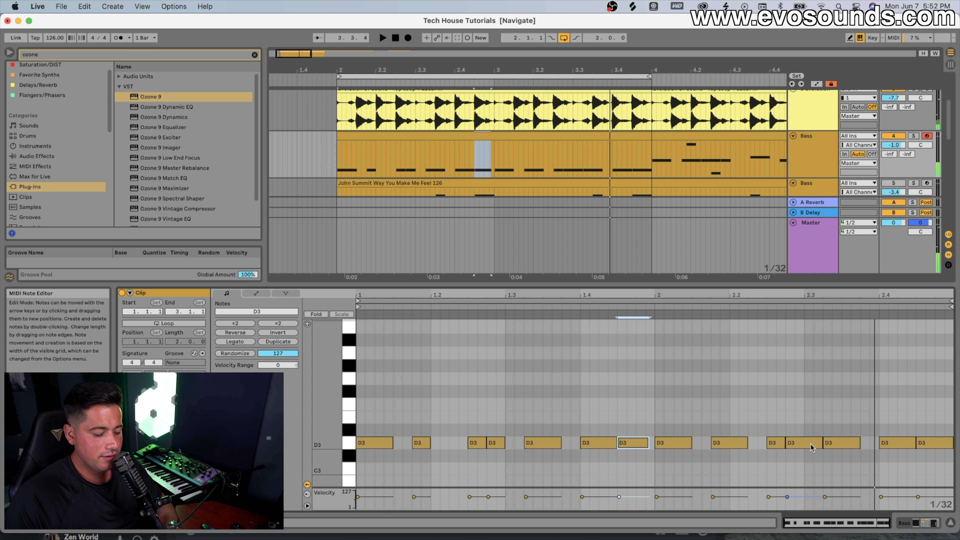
Shorten the D3 notes at 2.2.4 and 2.4 to a sixteenth each and play the bassline against the reference clip
{"action": "left_click_drag", "start_coordinate": [819, 439], "coordinate": [803, 443]}
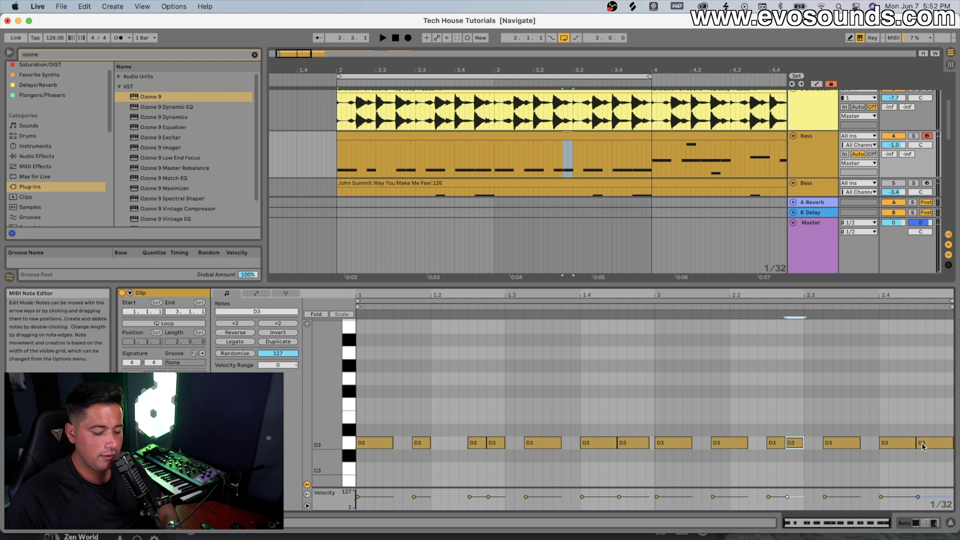
{"action": "left_click", "coordinate": [913, 443]}
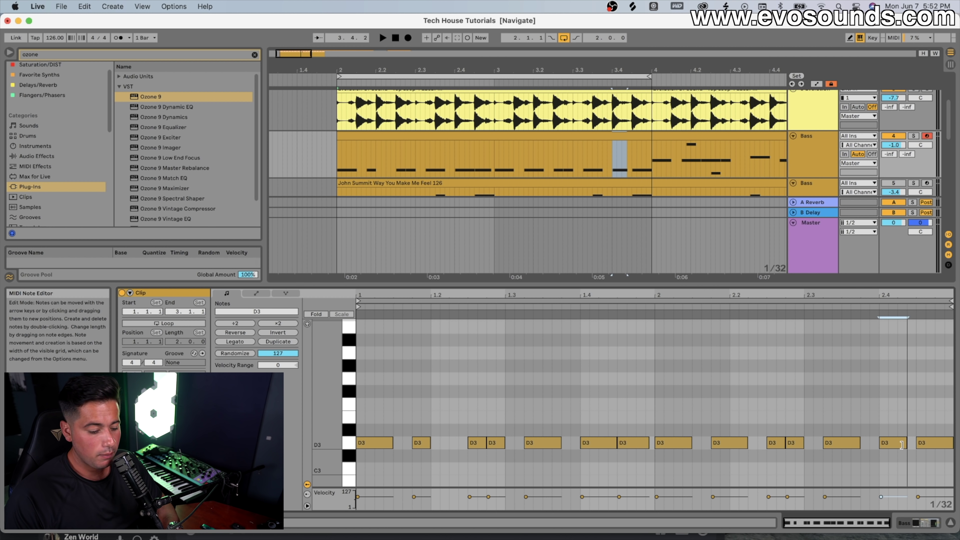
{"action": "left_click_drag", "start_coordinate": [902, 447], "coordinate": [902, 446]}
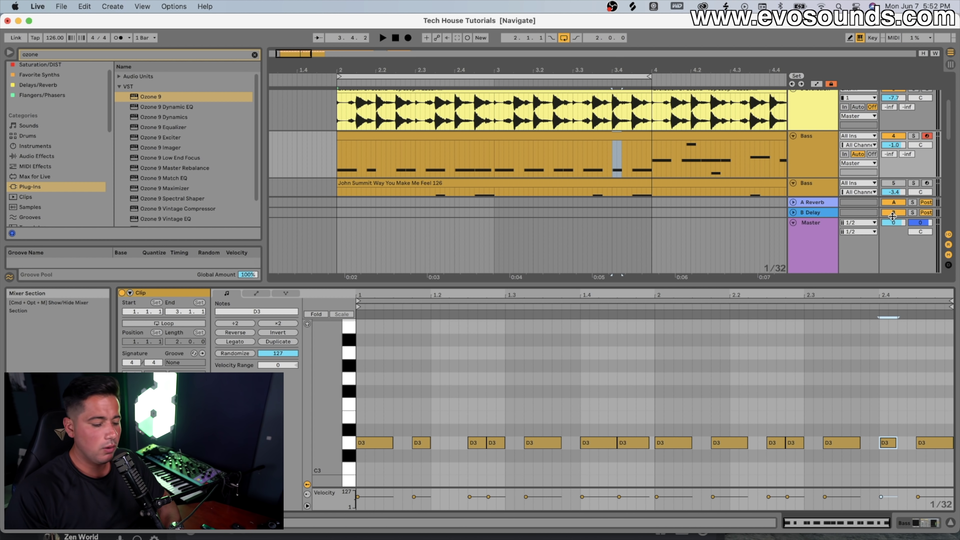
{"action": "scroll", "coordinate": [744, 169], "scroll_direction": "down", "scroll_amount": 3}
{"action": "scroll", "coordinate": [743, 169], "scroll_direction": "up", "scroll_amount": 1}
{"action": "key", "text": "space"}
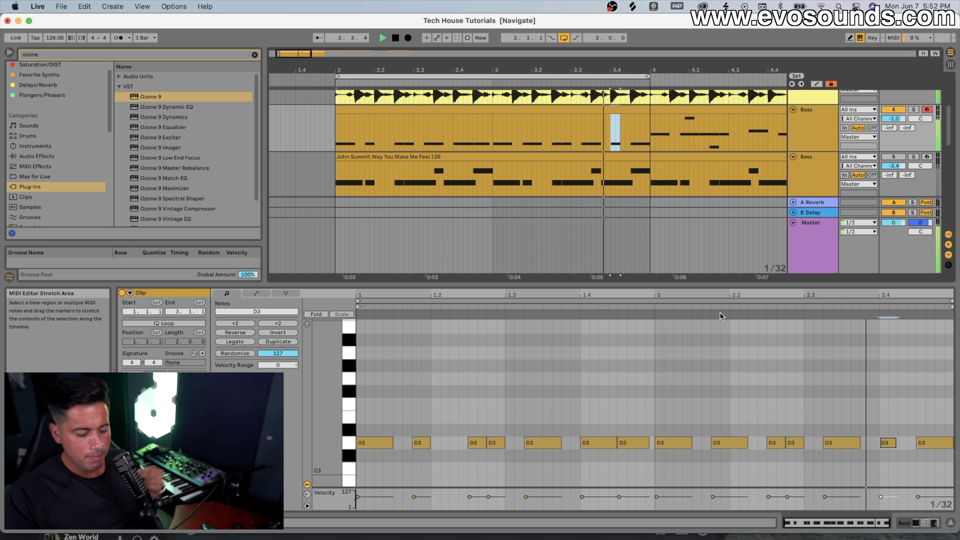
Lengthen the D3 note at 2.4 to end just before 2.4.3 and trim the note at 1.4 to end just before 1.4.3
{"action": "left_click", "coordinate": [892, 442]}
{"action": "left_click_drag", "start_coordinate": [894, 443], "coordinate": [905, 441]}
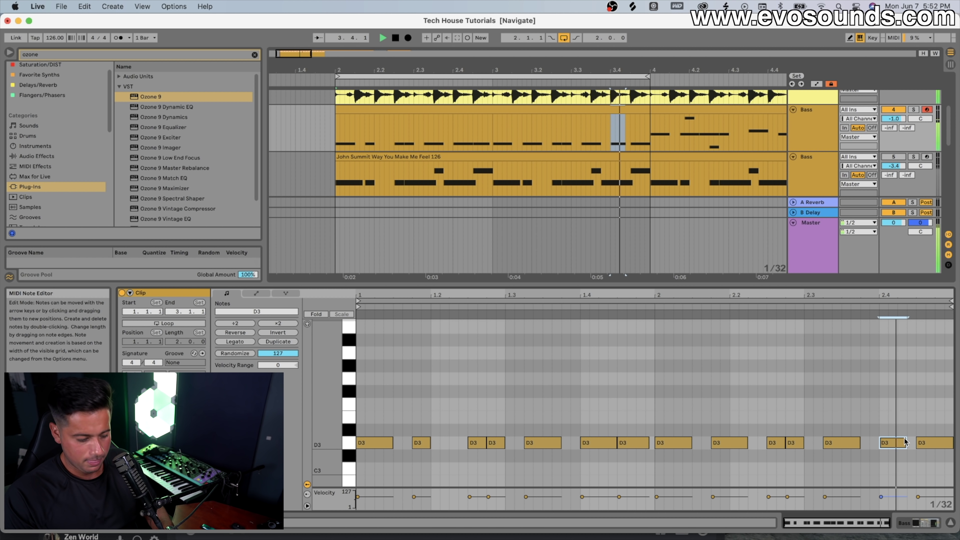
{"action": "left_click", "coordinate": [609, 444]}
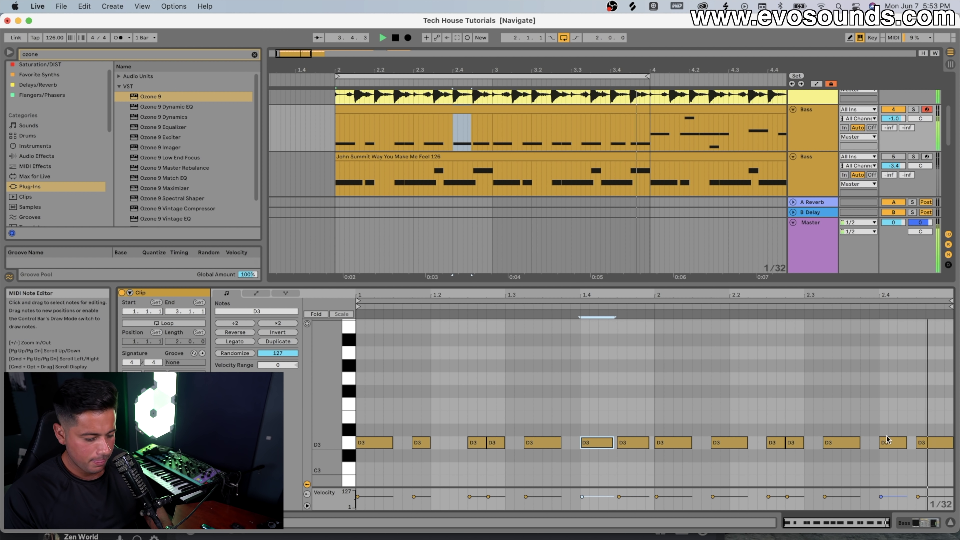
{"action": "left_click_drag", "start_coordinate": [905, 443], "coordinate": [910, 442]}
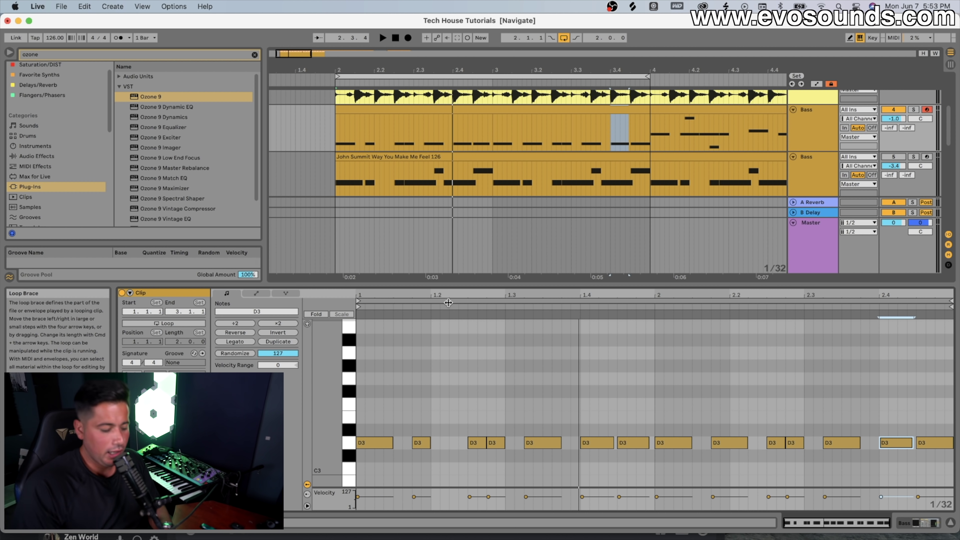
Nudge the D3 notes at 1.1.4, 1.2.4 and 2.2.4 slightly late off the grid to add swing, and play the clip
{"action": "left_click_drag", "start_coordinate": [435, 297], "coordinate": [426, 316]}
{"action": "left_click_drag", "start_coordinate": [382, 407], "coordinate": [379, 448]}
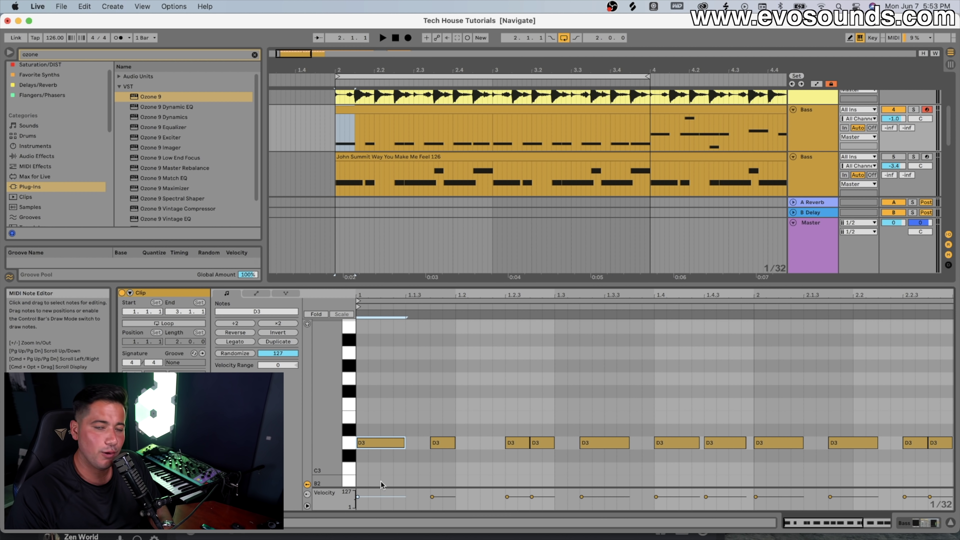
{"action": "left_click", "coordinate": [445, 443]}
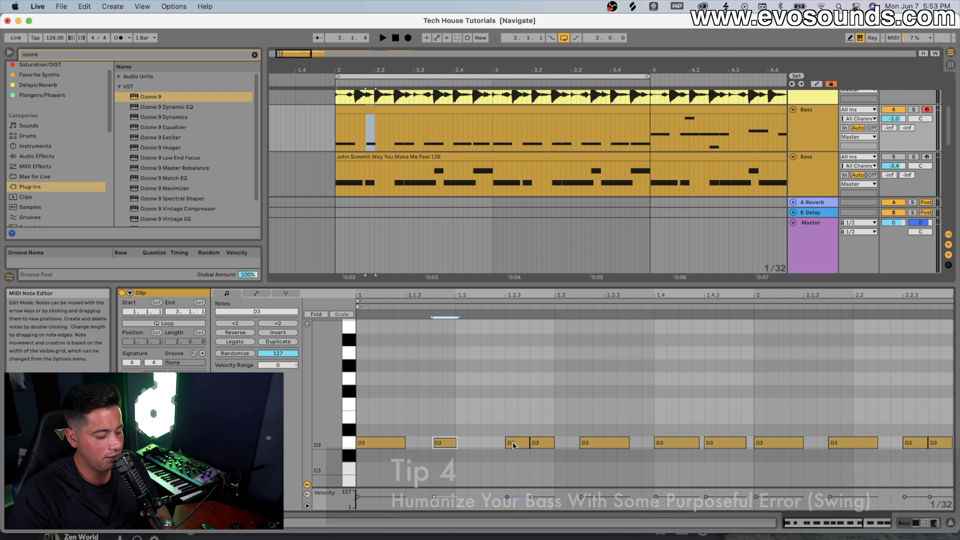
{"action": "left_click", "coordinate": [516, 443]}
{"action": "key", "text": "space"}
{"action": "left_click", "coordinate": [542, 447]}
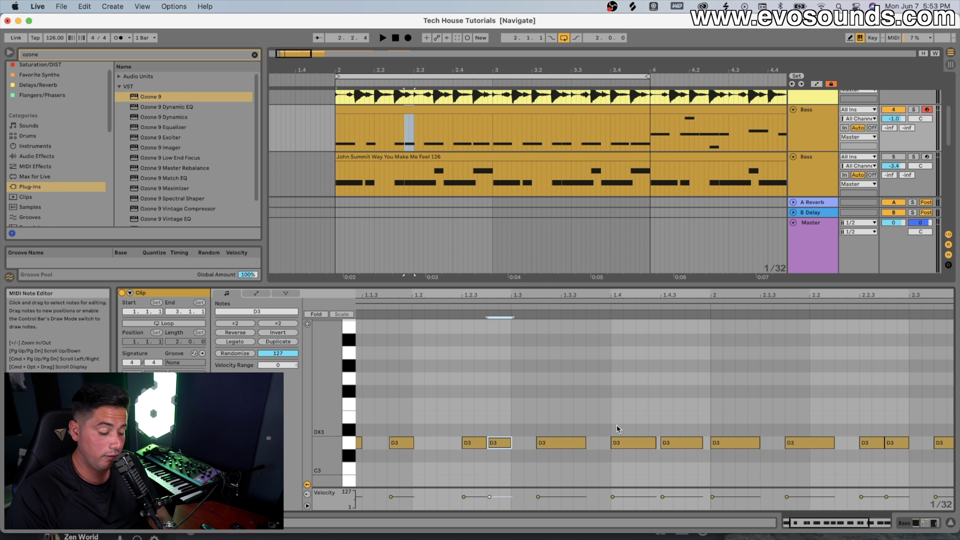
{"action": "left_click", "coordinate": [638, 444]}
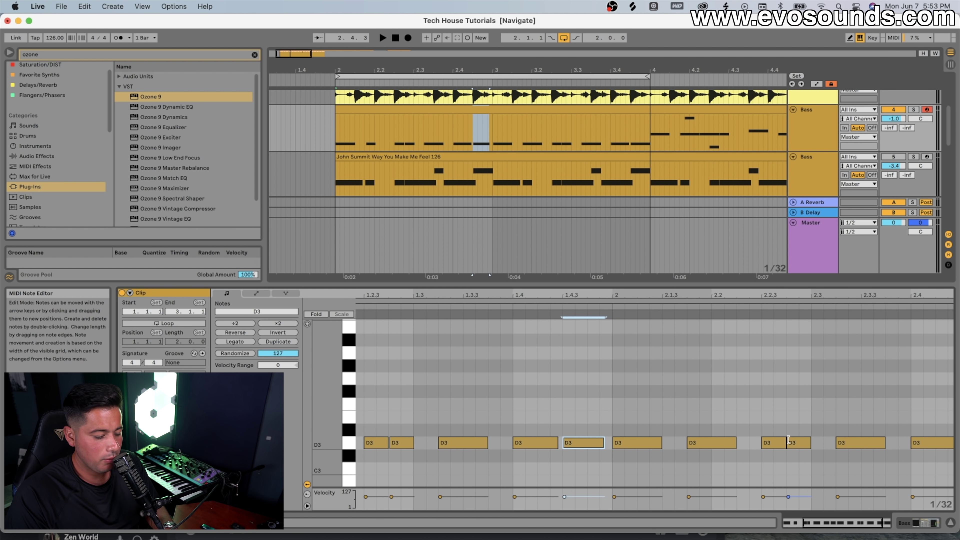
{"action": "left_click", "coordinate": [801, 443]}
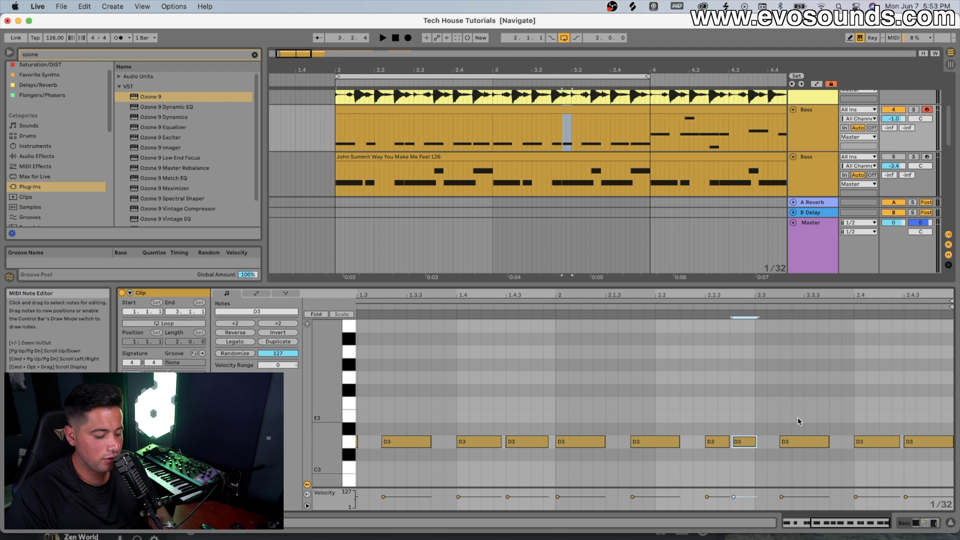
{"action": "left_click_drag", "start_coordinate": [805, 302], "coordinate": [807, 295]}
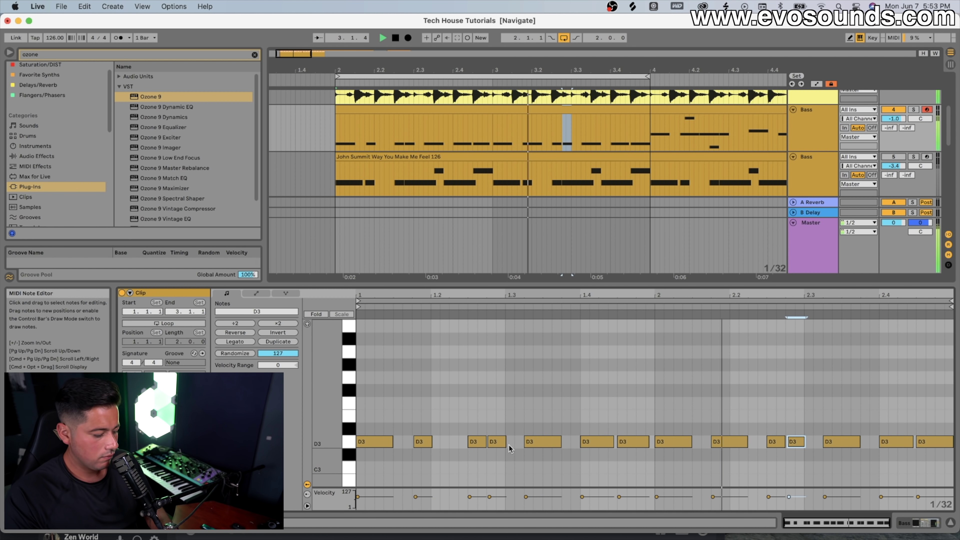
Fine-tune the late offsets of the D3 notes near 1.2.4 and 2.2.4, moving them slightly closer to the grid
{"action": "left_click_drag", "start_coordinate": [806, 295], "coordinate": [512, 414]}
{"action": "left_click", "coordinate": [526, 443]}
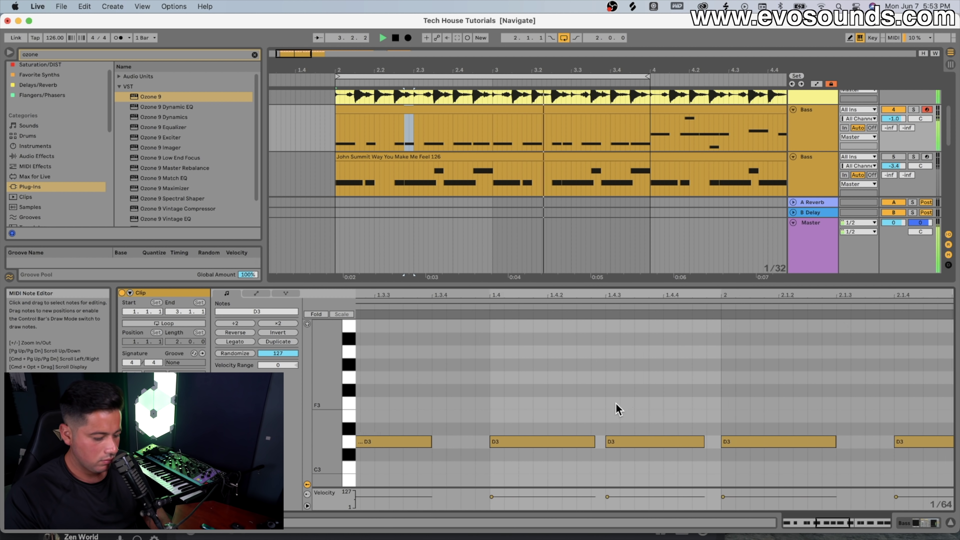
{"action": "left_click", "coordinate": [797, 442]}
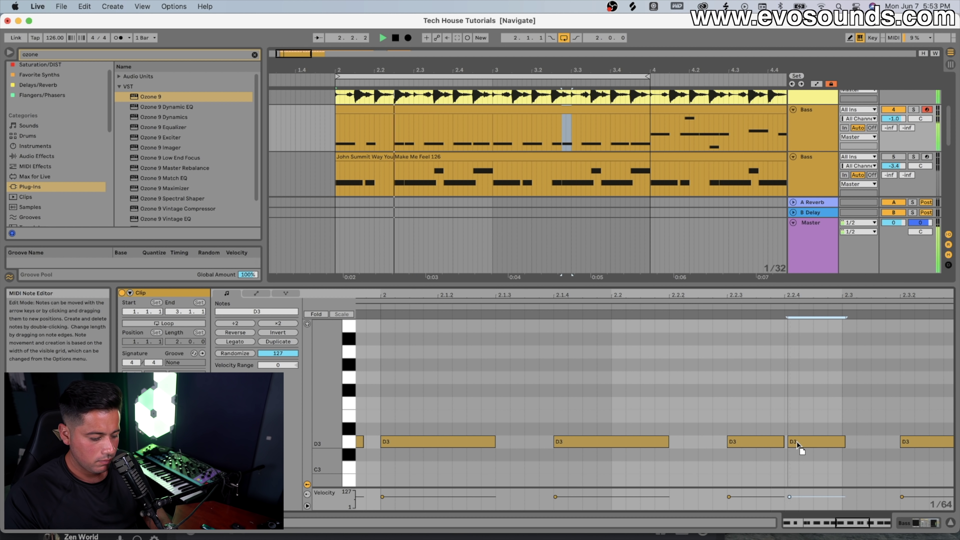
{"action": "left_click_drag", "start_coordinate": [765, 290], "coordinate": [765, 264]}
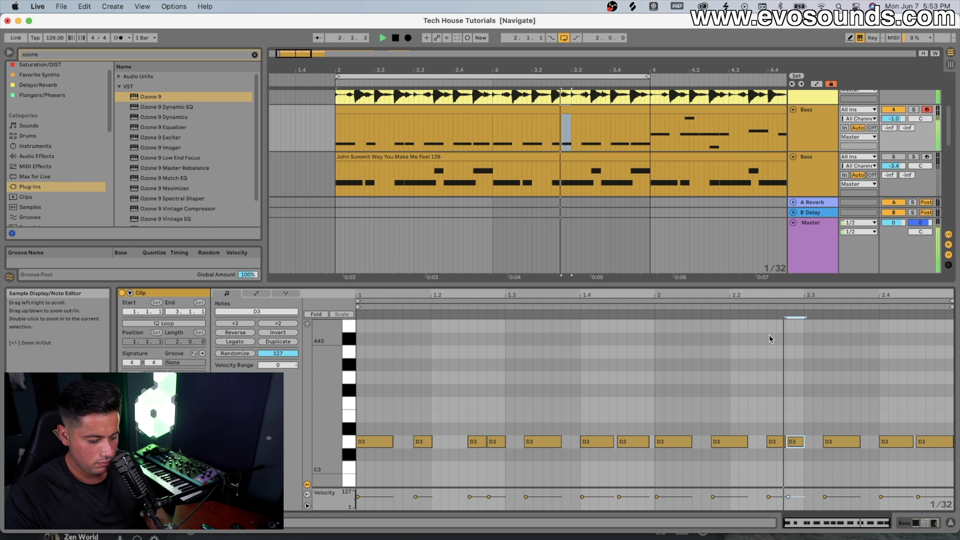
Lengthen the D3 note at 2.3.2 to end a thirty-second before 2.4 and listen to the loop
{"action": "left_click", "coordinate": [902, 444]}
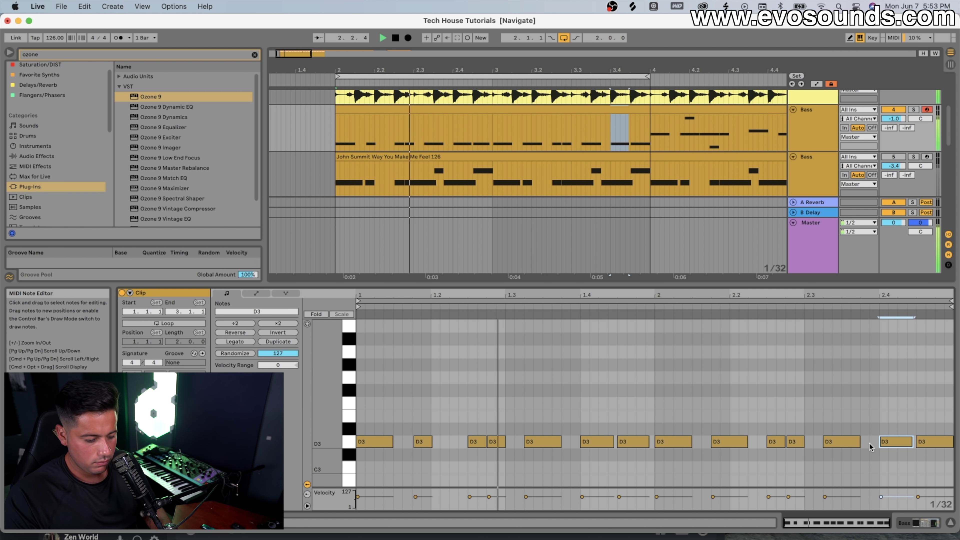
{"action": "left_click_drag", "start_coordinate": [859, 444], "coordinate": [868, 445]}
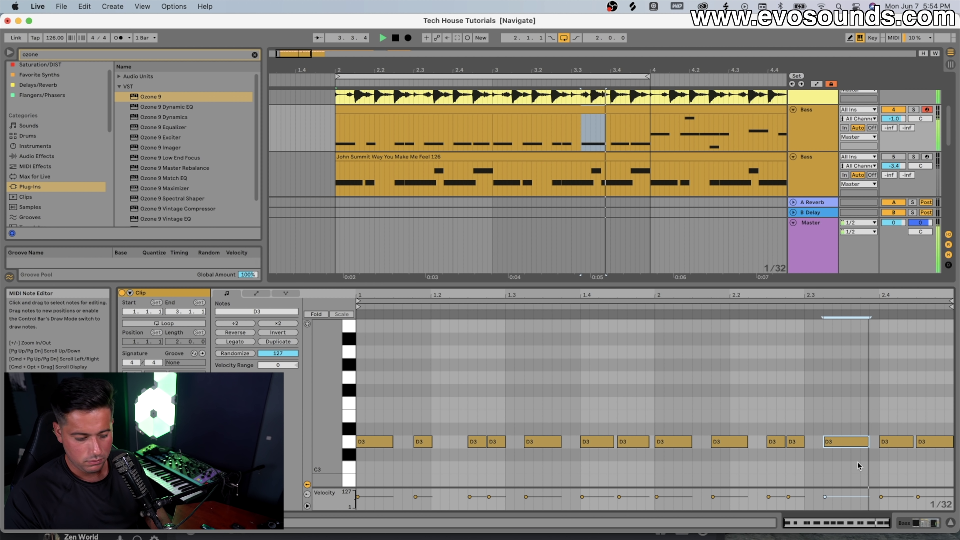
{"action": "key", "text": "space"}
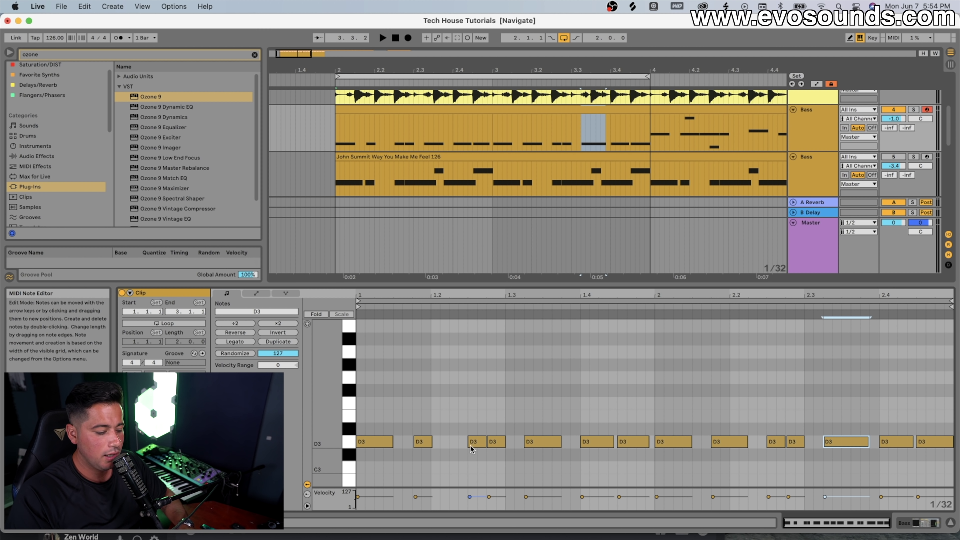
Try a wide melody by moving the D3 notes at 1.2.4, 1.3.2, 1.4 and 1.4.3 to A3, A#3, G3 and A3
{"action": "left_click_drag", "start_coordinate": [492, 443], "coordinate": [498, 352]}
{"action": "left_click_drag", "start_coordinate": [534, 440], "coordinate": [534, 339]}
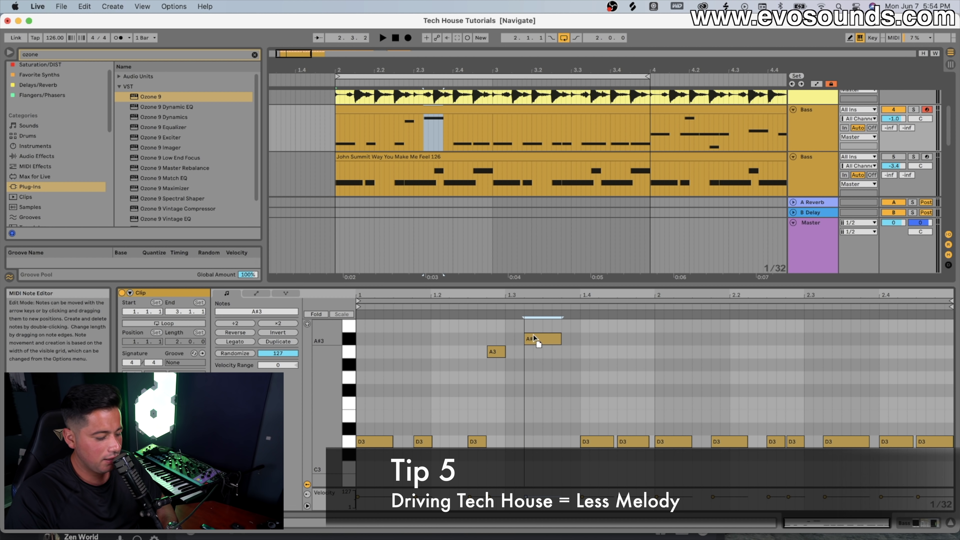
{"action": "left_click_drag", "start_coordinate": [593, 441], "coordinate": [595, 377]}
{"action": "left_click_drag", "start_coordinate": [625, 442], "coordinate": [625, 339]}
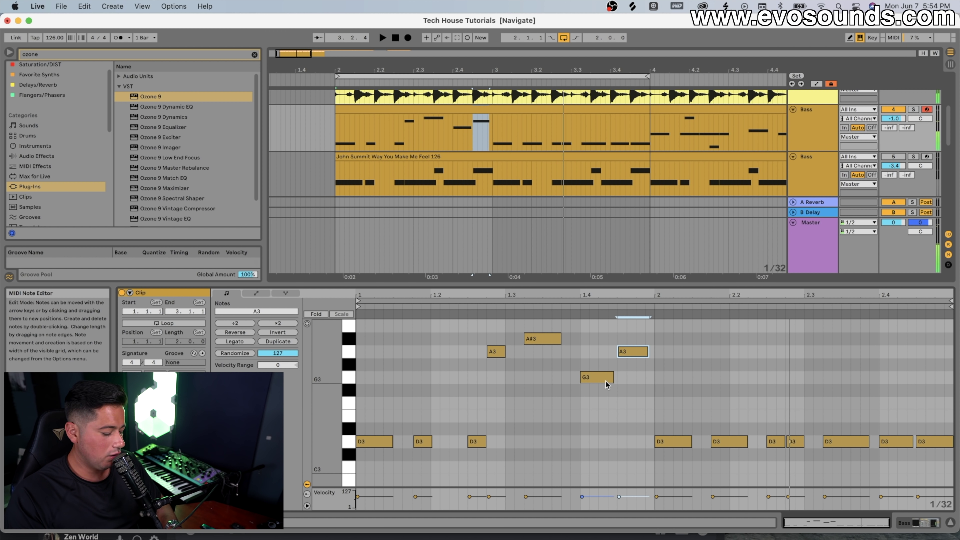
Undo the four melody pitch changes in the first bar
{"action": "key", "text": "super+z"}
{"action": "key", "text": "super+z"}
{"action": "key", "text": "super+z"}
{"action": "key", "text": "super+z"}
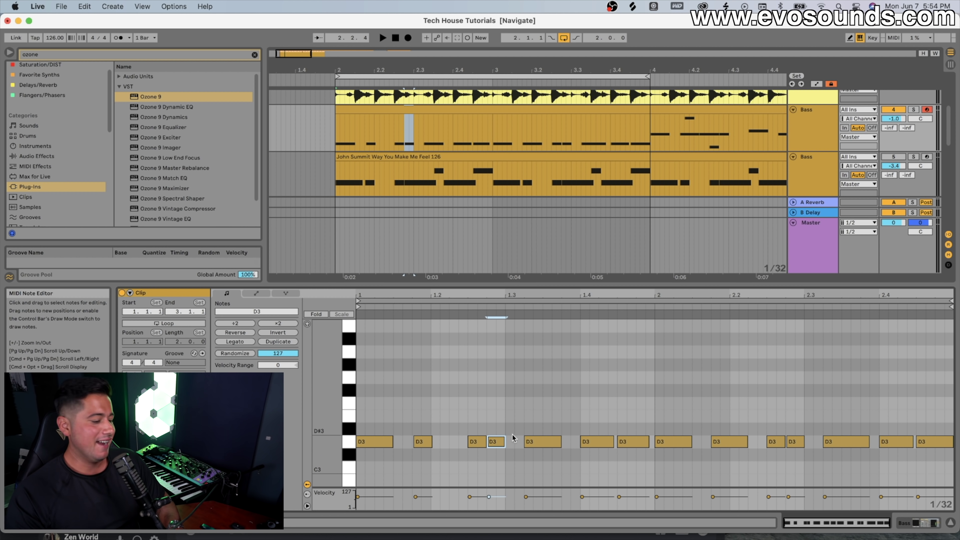
Raise the D3 notes at 1.2.3 and 1.3.2 to E3 and the note at 1.2.4 to F3, and play the clip
{"action": "left_click_drag", "start_coordinate": [480, 443], "coordinate": [496, 403]}
{"action": "left_click_drag", "start_coordinate": [536, 442], "coordinate": [538, 416]}
{"action": "key", "text": "space"}
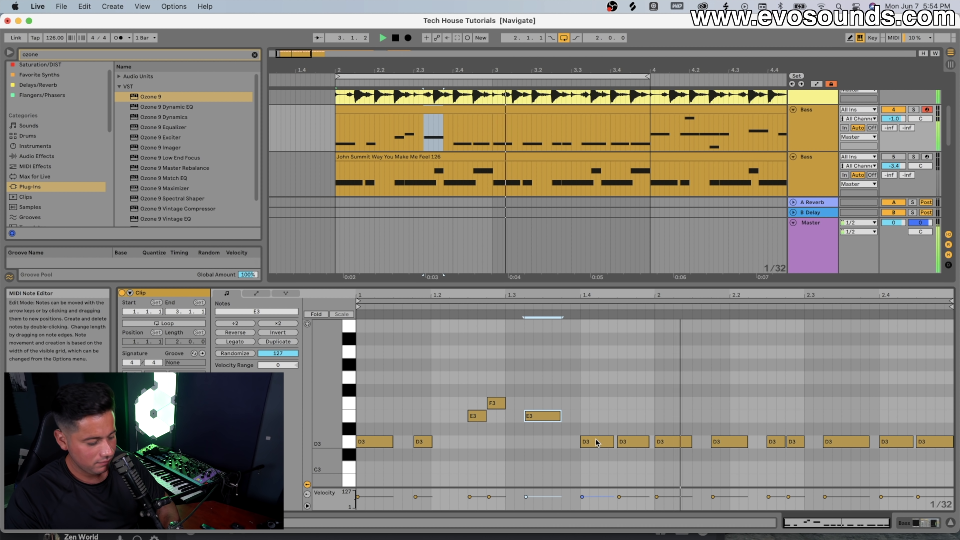
Set the notes at 1.3.2 and 1.4 to D#3, and raise those at 2.2.3 and 2.2.4 to E3 and F3
{"action": "left_click_drag", "start_coordinate": [556, 416], "coordinate": [555, 429]}
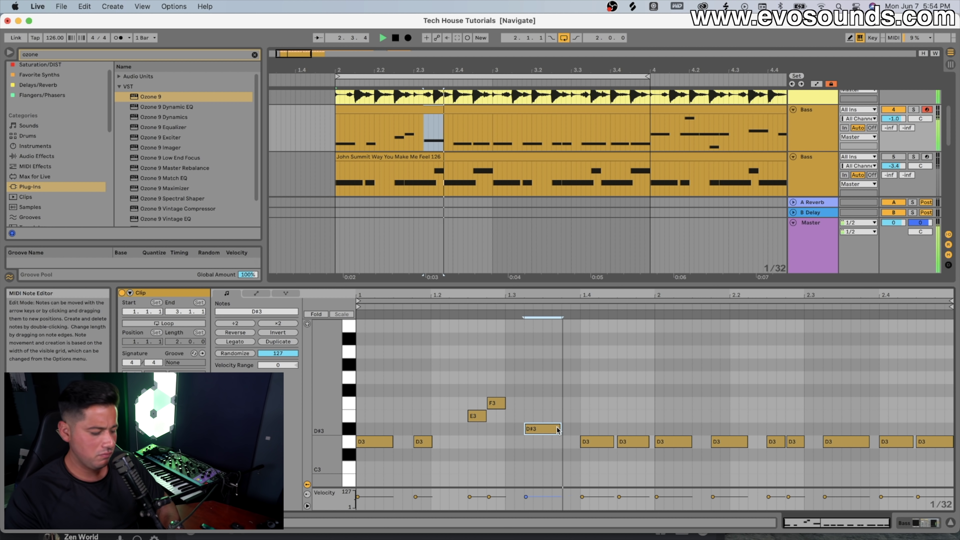
{"action": "left_click_drag", "start_coordinate": [607, 441], "coordinate": [607, 429]}
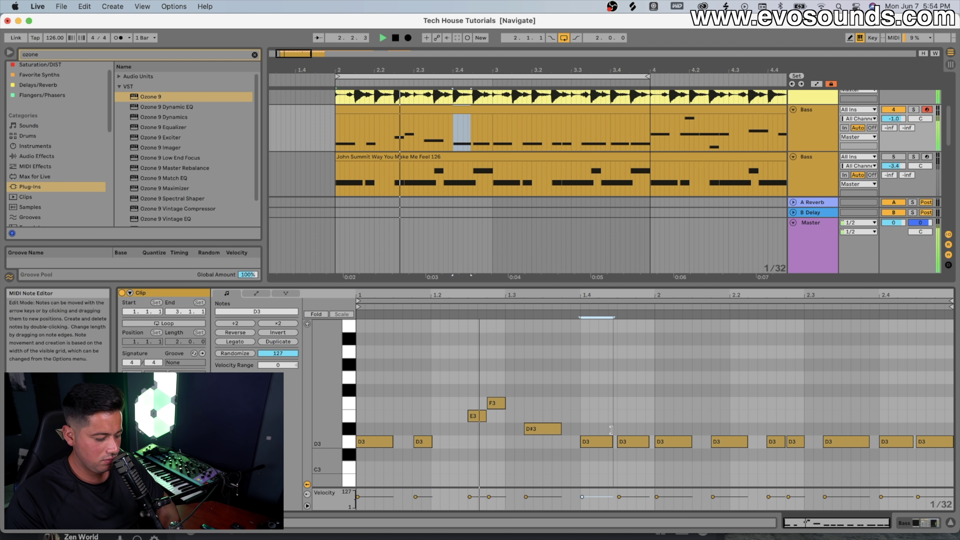
{"action": "left_click_drag", "start_coordinate": [769, 441], "coordinate": [792, 412]}
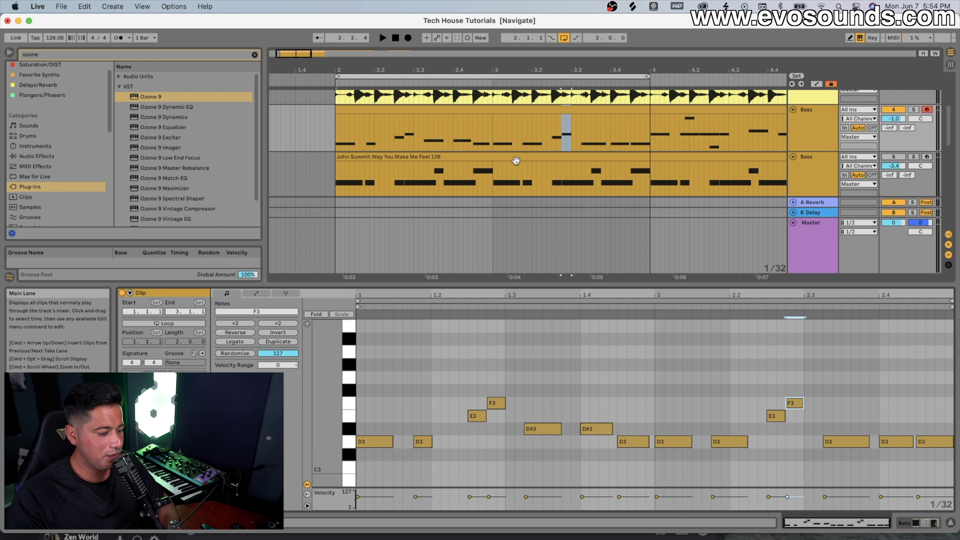
Examine the note patterns and pitch movement in the "Everbody 127 BASSLINE" and "Say Wutt 124bpm" reference clips
{"action": "scroll", "coordinate": [515, 160], "scroll_direction": "down", "scroll_amount": 5}
{"action": "left_click", "coordinate": [427, 114]}
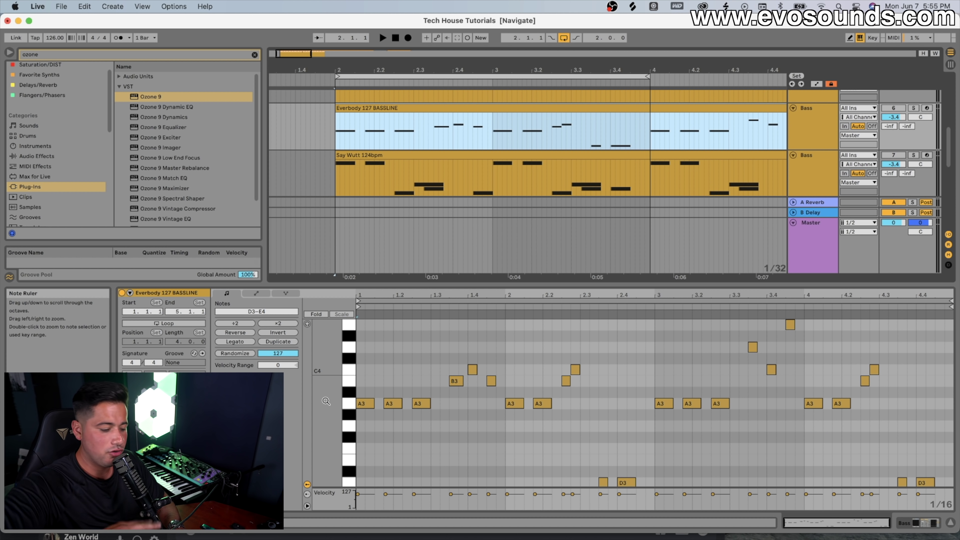
{"action": "scroll", "coordinate": [347, 403], "scroll_direction": "down", "scroll_amount": 3}
{"action": "left_click_drag", "start_coordinate": [433, 387], "coordinate": [522, 322]}
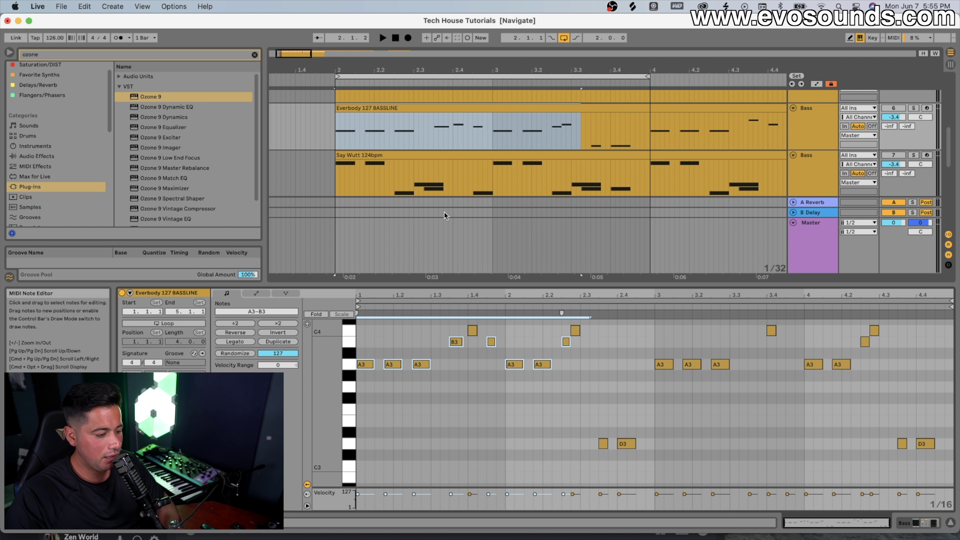
{"action": "left_click", "coordinate": [408, 152]}
{"action": "left_click_drag", "start_coordinate": [375, 454], "coordinate": [914, 319]}
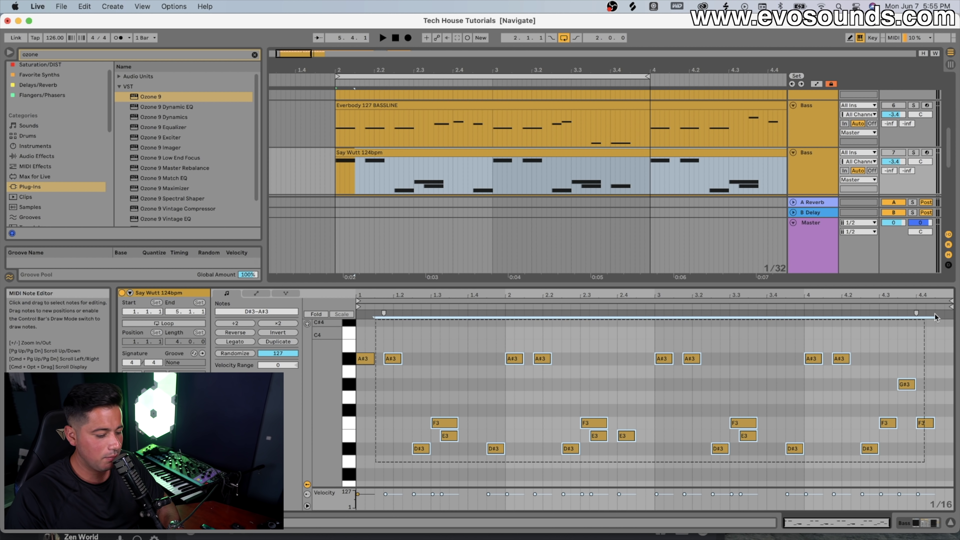
Examine the rising notes in the "Lights Go oUT 126BPM" reference clip and the pitch pattern of "The Brakes 124"
{"action": "scroll", "coordinate": [515, 188], "scroll_direction": "down", "scroll_amount": 2}
{"action": "scroll", "coordinate": [515, 188], "scroll_direction": "down", "scroll_amount": 3}
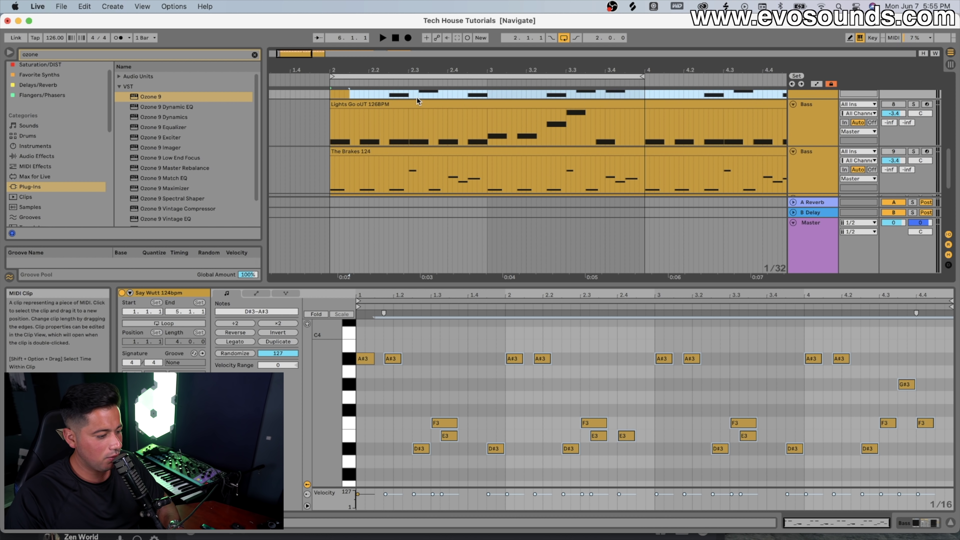
{"action": "left_click", "coordinate": [418, 114]}
{"action": "left_click", "coordinate": [514, 425]}
{"action": "left_click", "coordinate": [542, 426]}
{"action": "left_click", "coordinate": [569, 400]}
{"action": "left_click", "coordinate": [588, 374]}
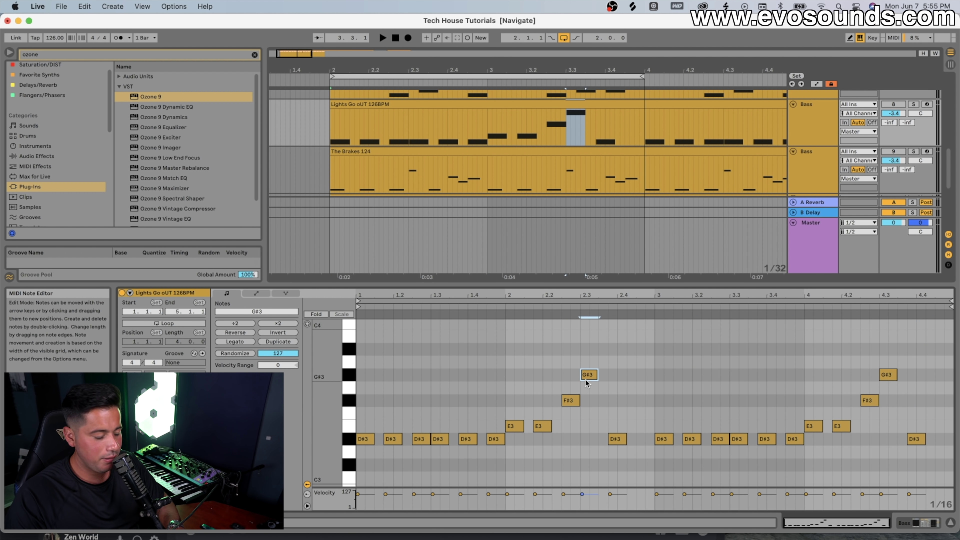
{"action": "left_click", "coordinate": [445, 157]}
Examine the F3 and G#3 notes in the "IKIN DANCE NOW126bpm" reference clip
{"action": "scroll", "coordinate": [496, 197], "scroll_direction": "down", "scroll_amount": 4}
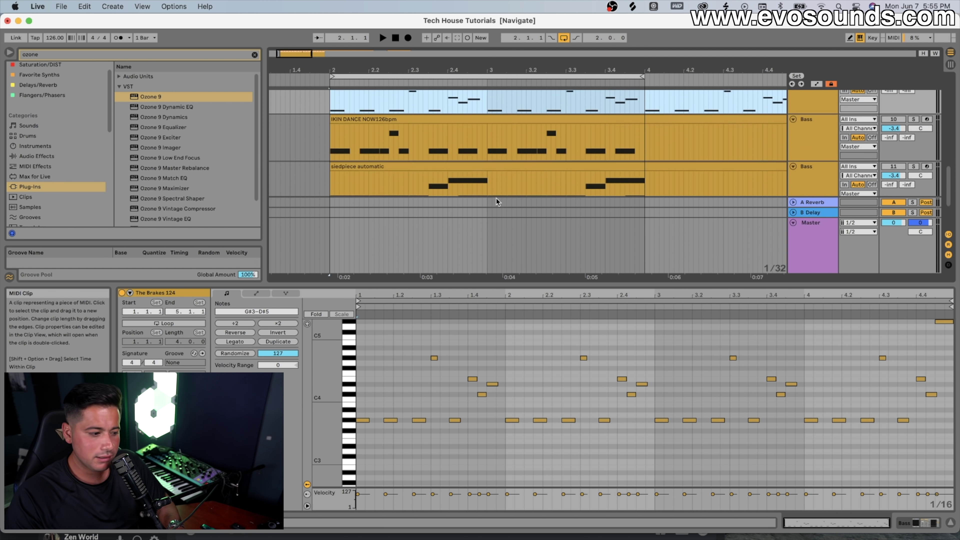
{"action": "left_click", "coordinate": [435, 131]}
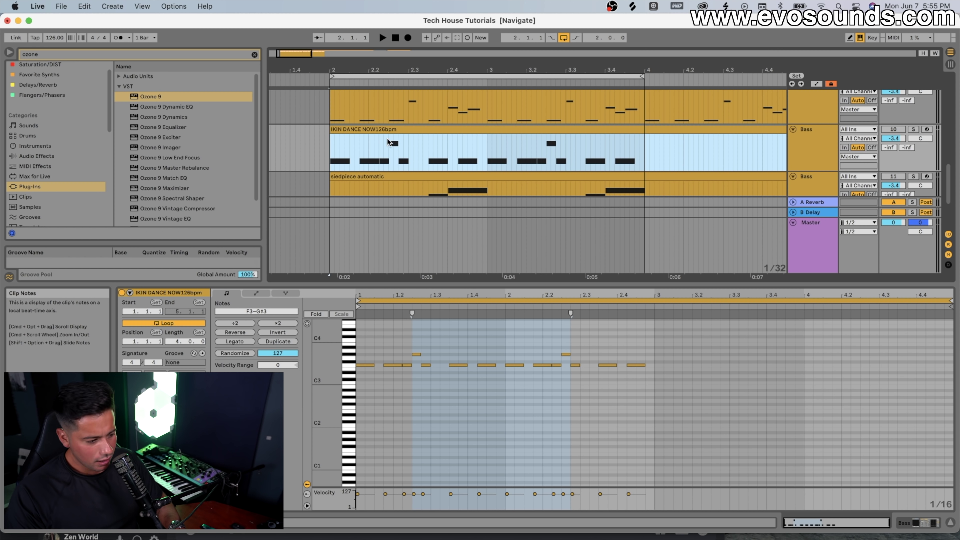
{"action": "left_click_drag", "start_coordinate": [393, 295], "coordinate": [392, 313]}
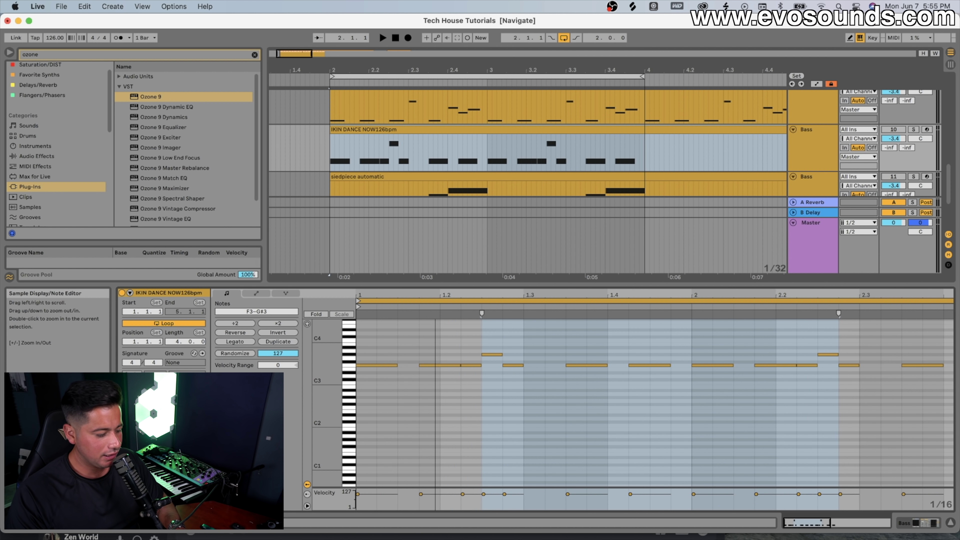
{"action": "left_click", "coordinate": [458, 145]}
Reopen the main bass clip, play it, and raise the D3 notes at 2.3.2 and 2.4 to D#3
{"action": "scroll", "coordinate": [459, 147], "scroll_direction": "up", "scroll_amount": 10}
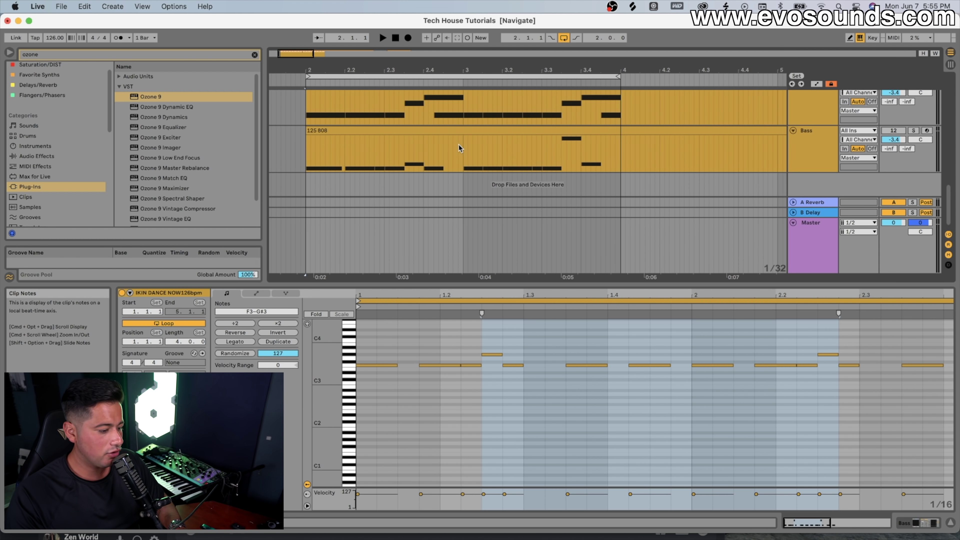
{"action": "scroll", "coordinate": [449, 145], "scroll_direction": "up", "scroll_amount": 4}
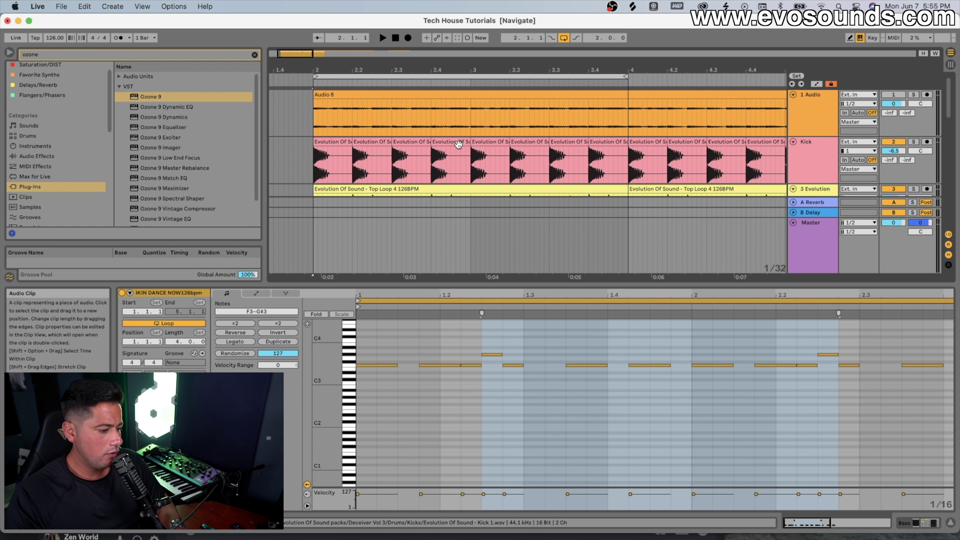
{"action": "scroll", "coordinate": [438, 143], "scroll_direction": "down", "scroll_amount": 5}
{"action": "left_click", "coordinate": [438, 145]}
{"action": "left_click", "coordinate": [440, 138]}
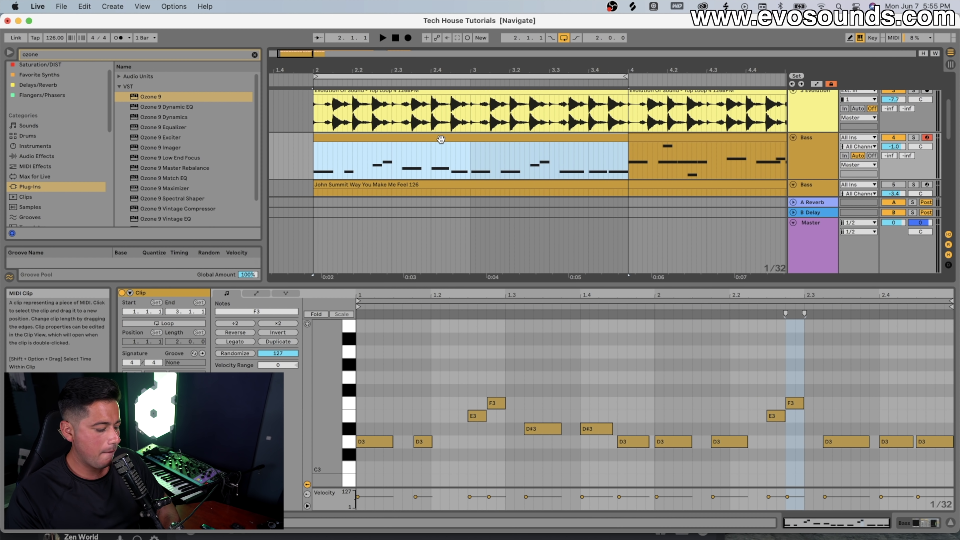
{"action": "key", "text": "space"}
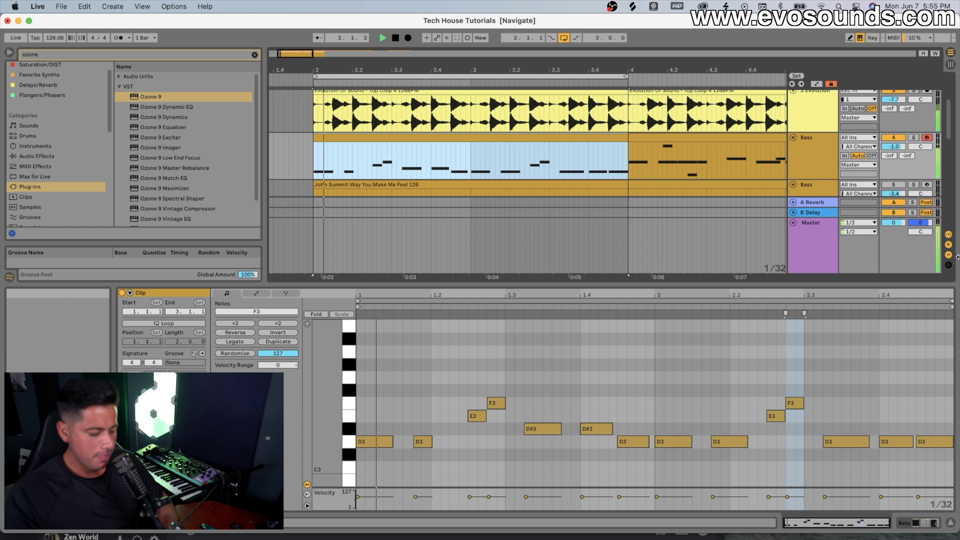
{"action": "left_click", "coordinate": [846, 441]}
{"action": "key", "text": "Up"}
{"action": "left_click_drag", "start_coordinate": [898, 446], "coordinate": [896, 431]}
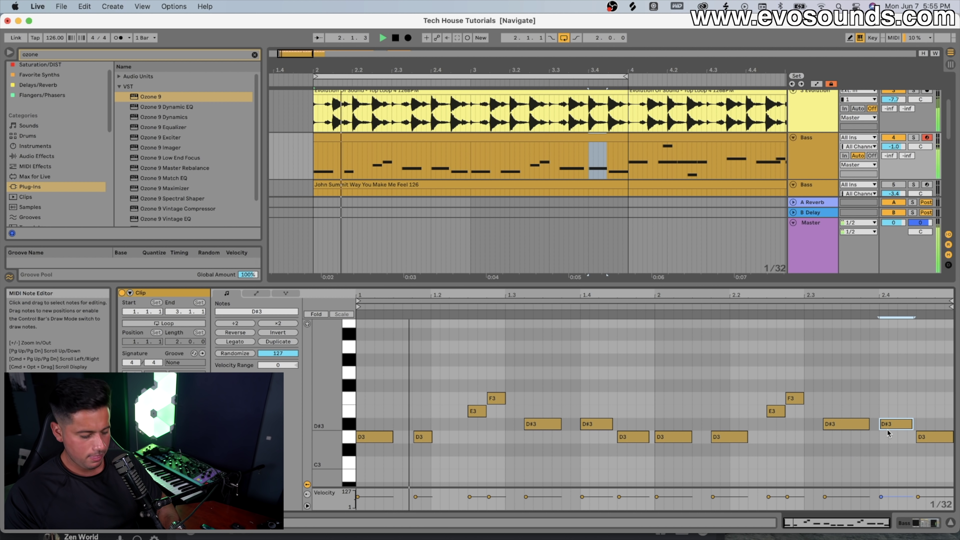
Try the clip's last note at 2.4.3 on D#3 and return it to D3
{"action": "left_click", "coordinate": [929, 436]}
{"action": "key", "text": "Up"}
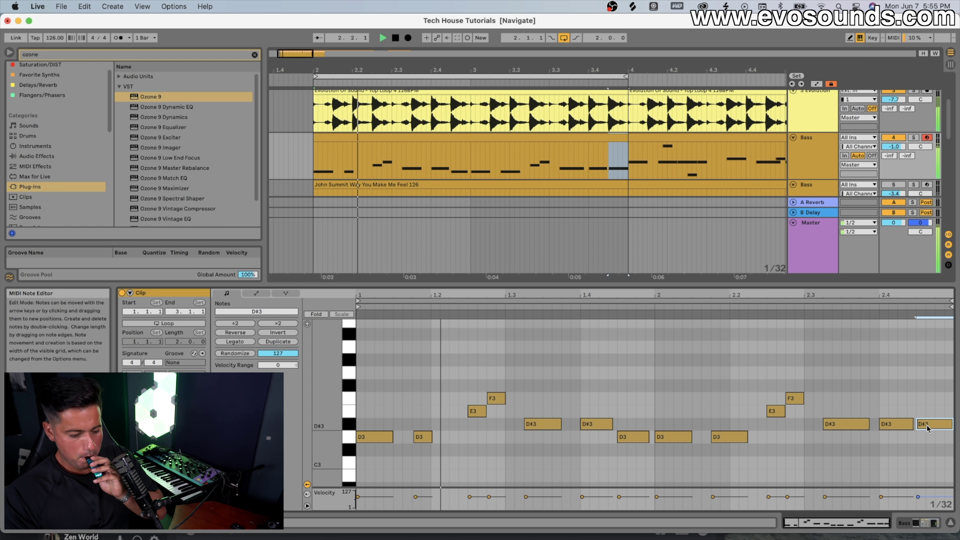
{"action": "left_click_drag", "start_coordinate": [926, 428], "coordinate": [926, 433]}
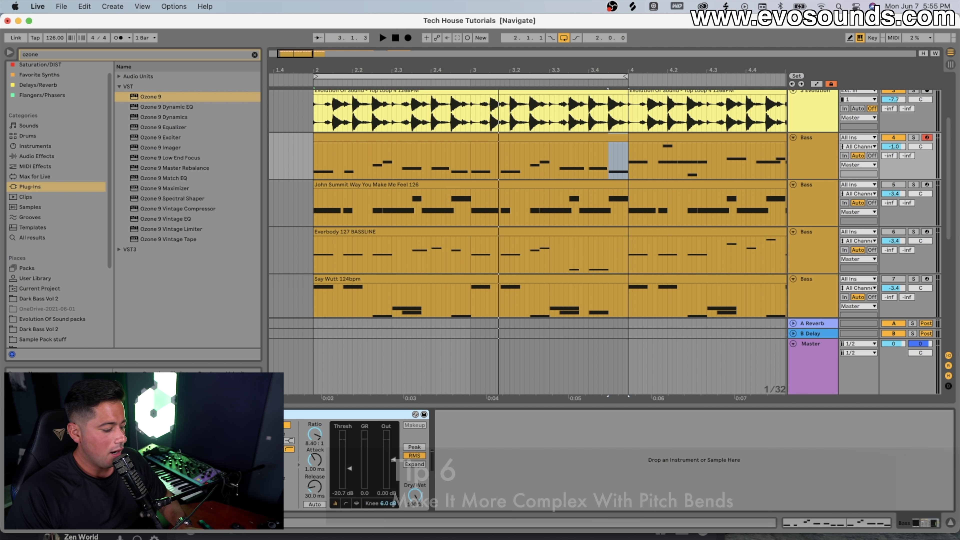
Check the portamento time in the Serum instrument on the armed Bass track, then close the plug-in window
{"action": "key", "text": "super+alt+p"}
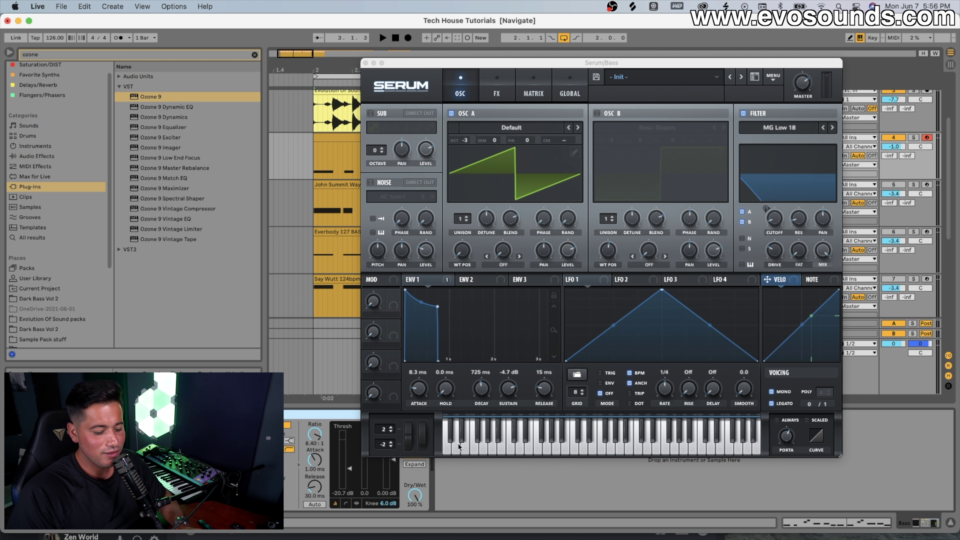
{"action": "left_click", "coordinate": [782, 437]}
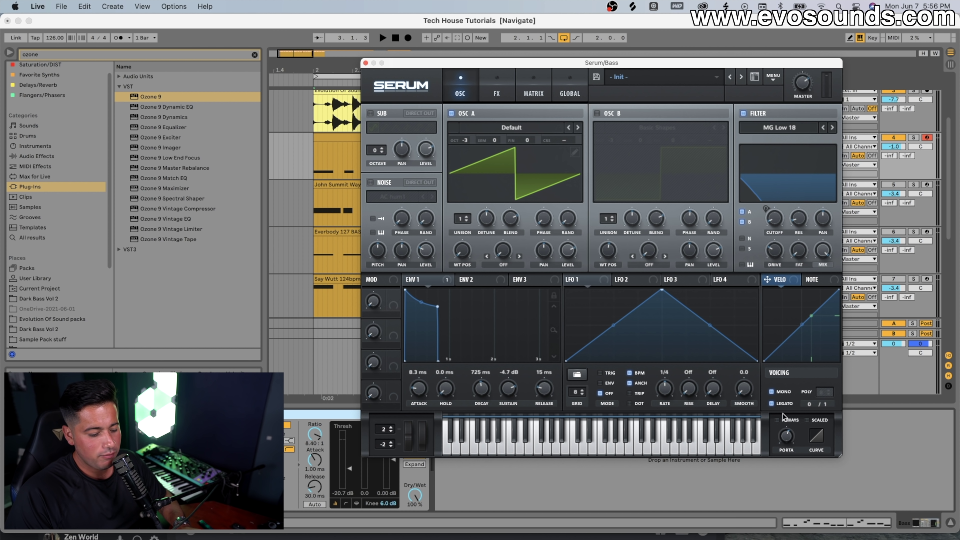
{"action": "mouse_move", "coordinate": [791, 435]}
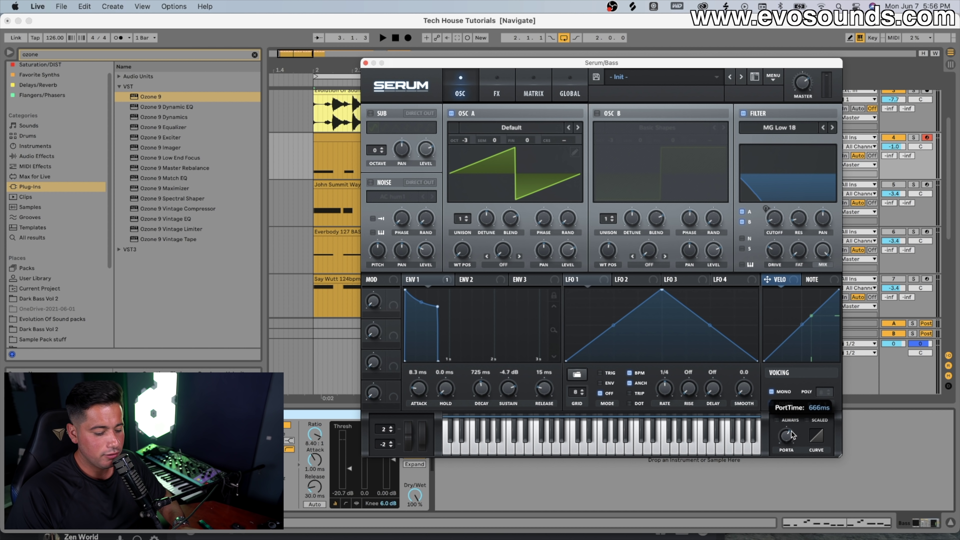
{"action": "left_click", "coordinate": [365, 63]}
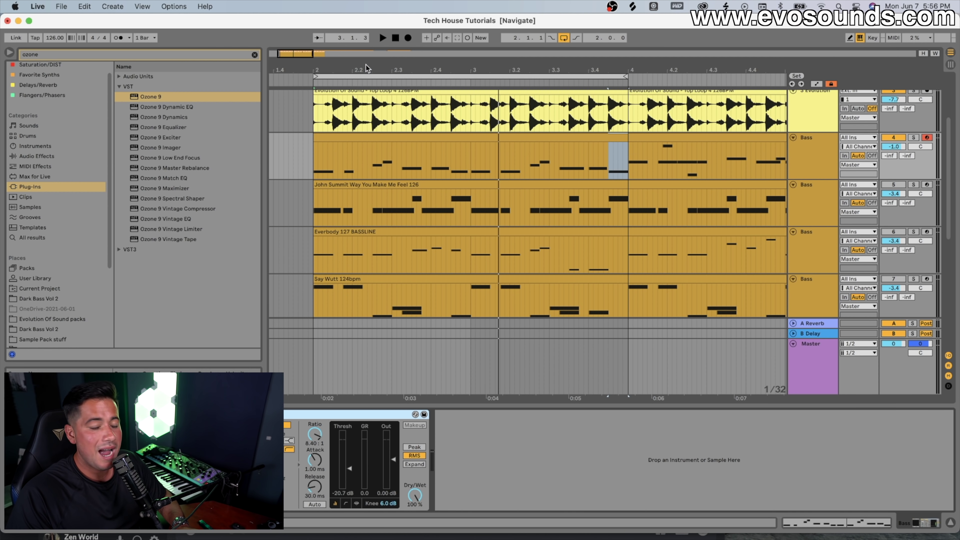
Add a 1/32 A#2 note beneath the end of the main bass clip's first D3 note and play the clip
{"action": "scroll", "coordinate": [401, 146], "scroll_direction": "up", "scroll_amount": 2}
{"action": "left_click", "coordinate": [406, 166]}
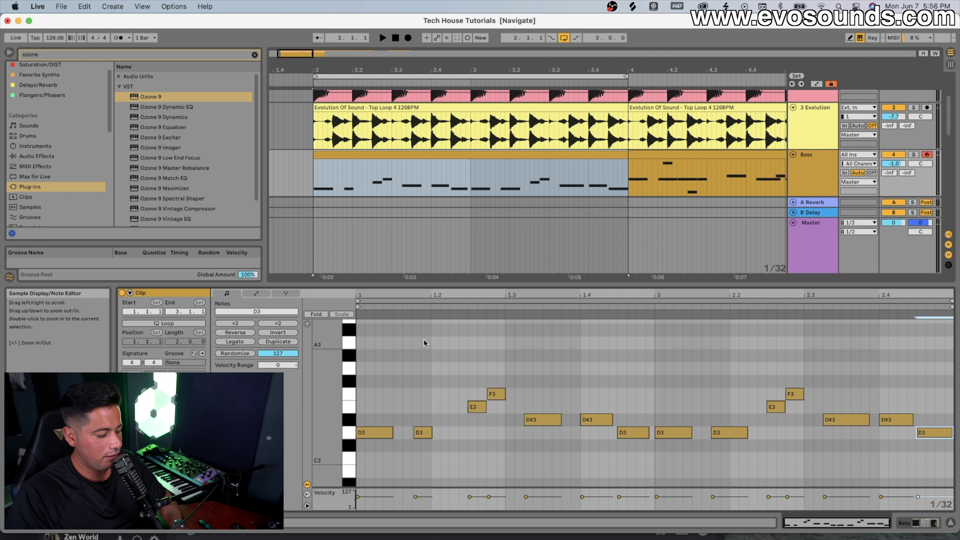
{"action": "scroll", "coordinate": [386, 401], "scroll_direction": "down", "scroll_amount": 4}
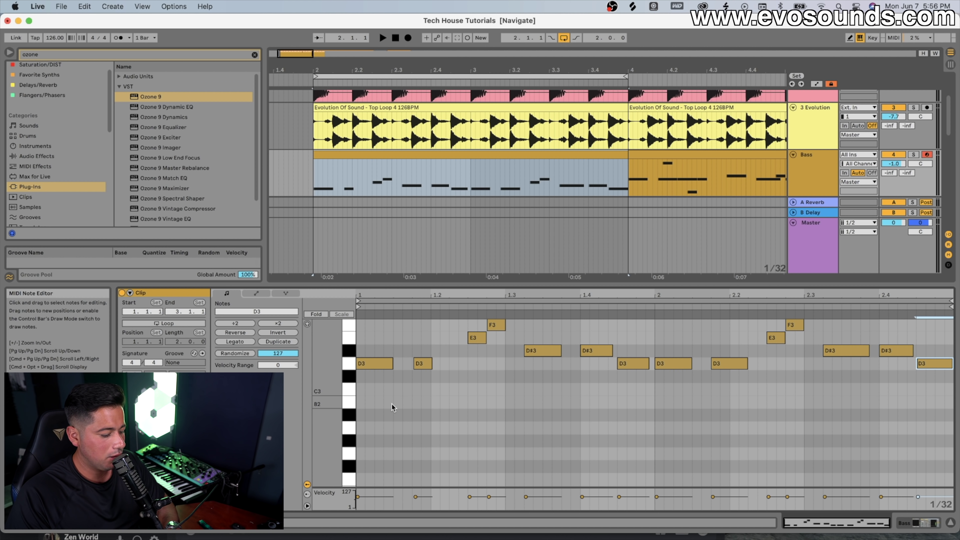
{"action": "double_click", "coordinate": [388, 415]}
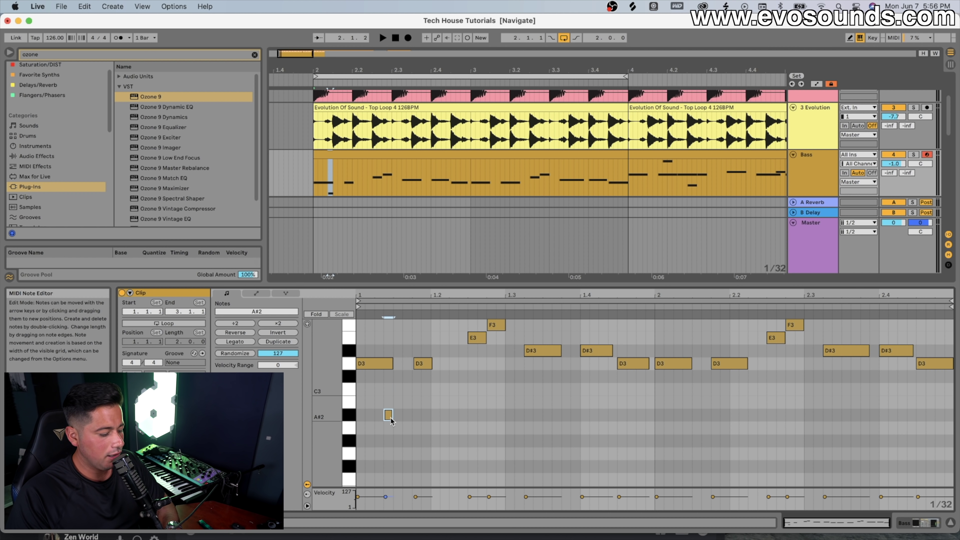
{"action": "left_click", "coordinate": [381, 363]}
{"action": "left_click", "coordinate": [388, 415]}
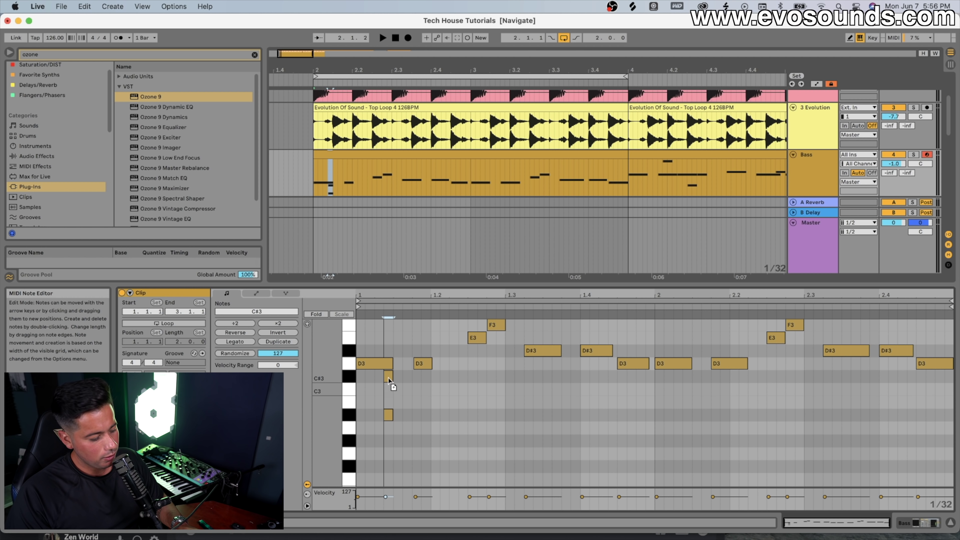
{"action": "left_click", "coordinate": [388, 416]}
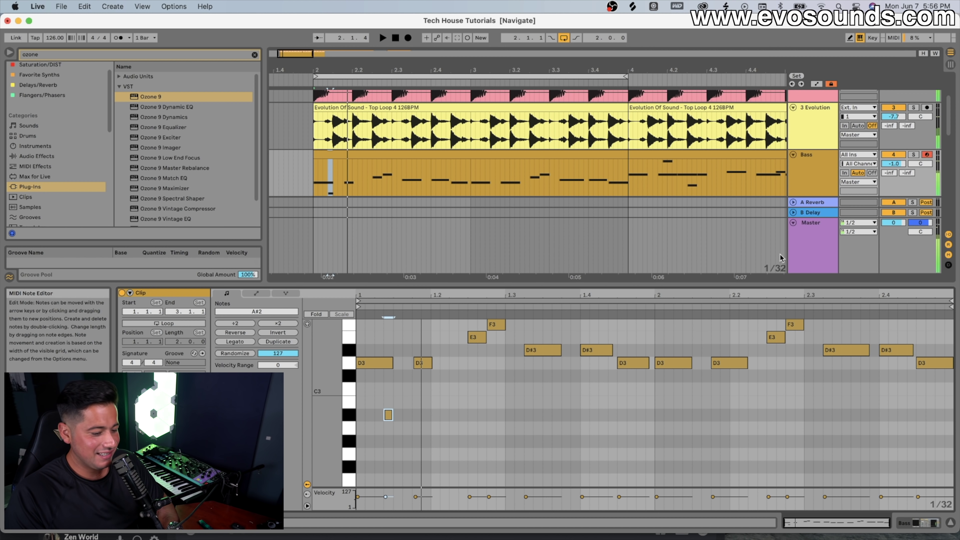
Solo the armed Bass track and play the loop to hear the downward pitch bend
{"action": "left_click", "coordinate": [913, 154]}
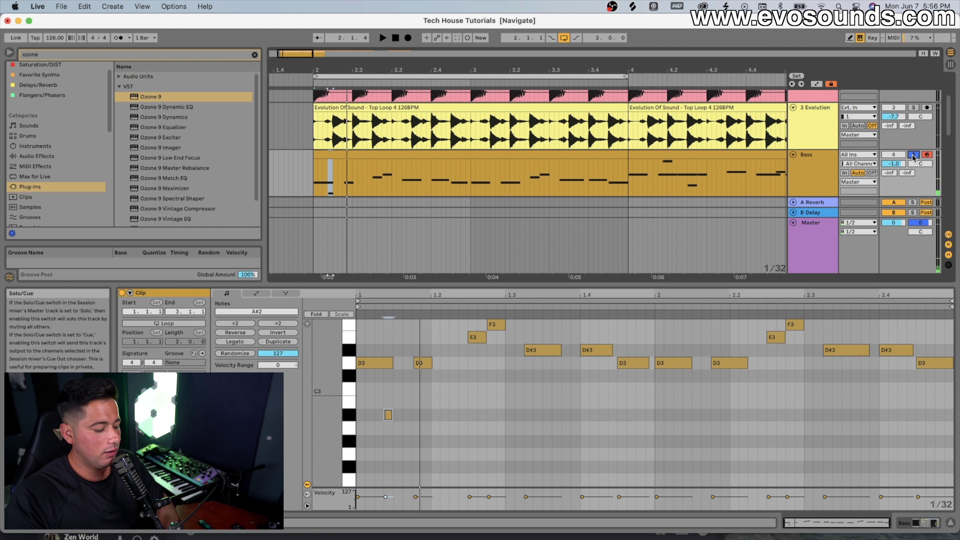
{"action": "key", "text": "space"}
{"action": "left_click_drag", "start_coordinate": [385, 415], "coordinate": [375, 418]}
{"action": "key", "text": "space"}
{"action": "key", "text": "space"}
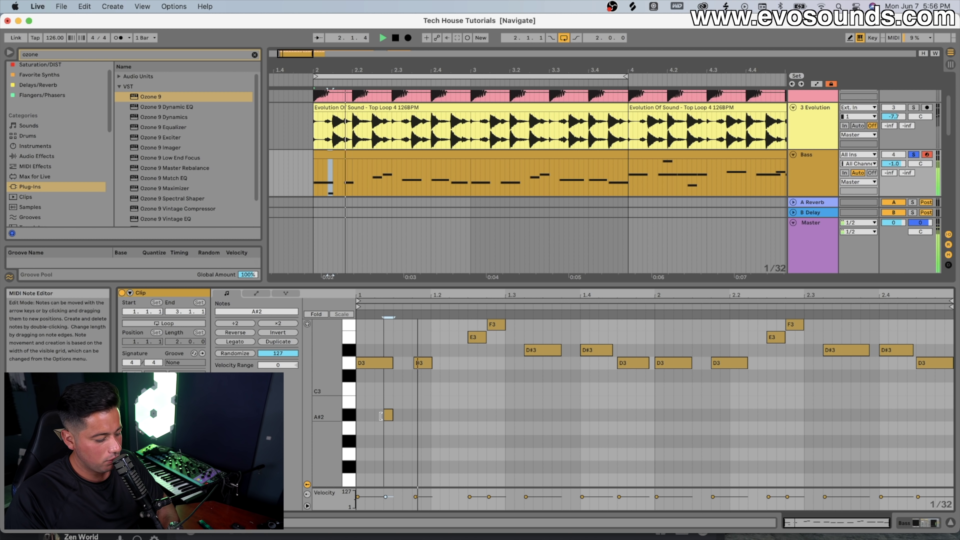
{"action": "key", "text": "space"}
{"action": "scroll", "coordinate": [425, 411], "scroll_direction": "up", "scroll_amount": 1}
{"action": "key", "text": "space"}
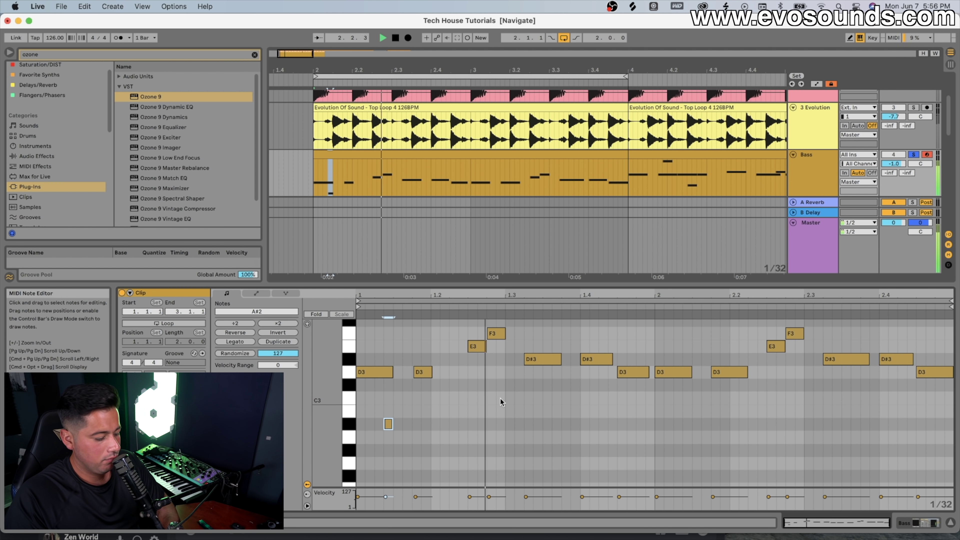
{"action": "scroll", "coordinate": [500, 398], "scroll_direction": "up", "scroll_amount": 1}
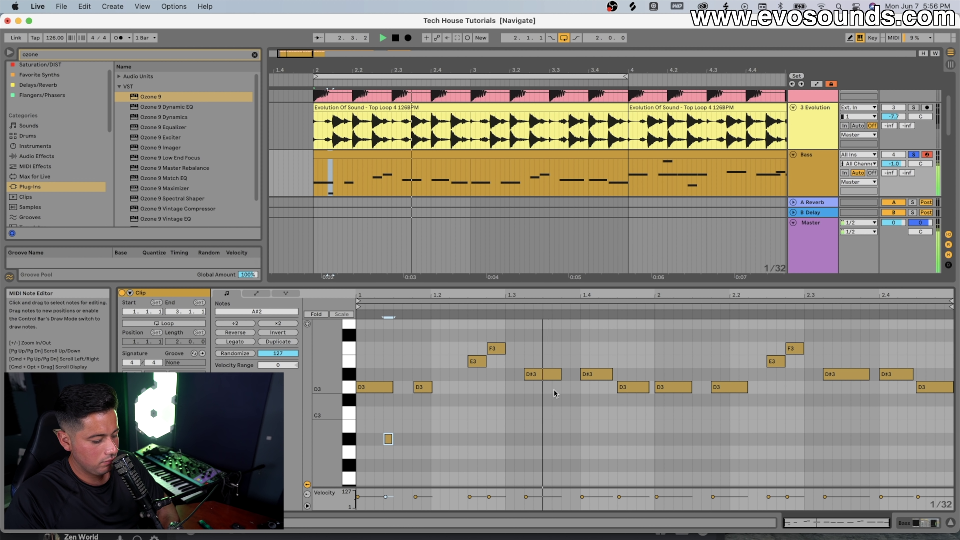
{"action": "key", "text": "space"}
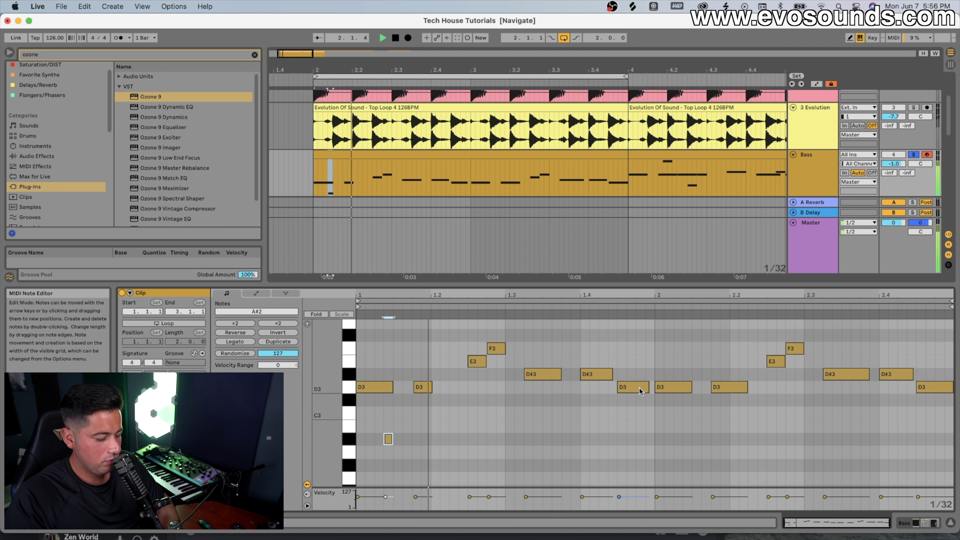
Add a matching 1/32 A#2 note beneath the end of bar 2's first D3 note and listen
{"action": "double_click", "coordinate": [687, 439]}
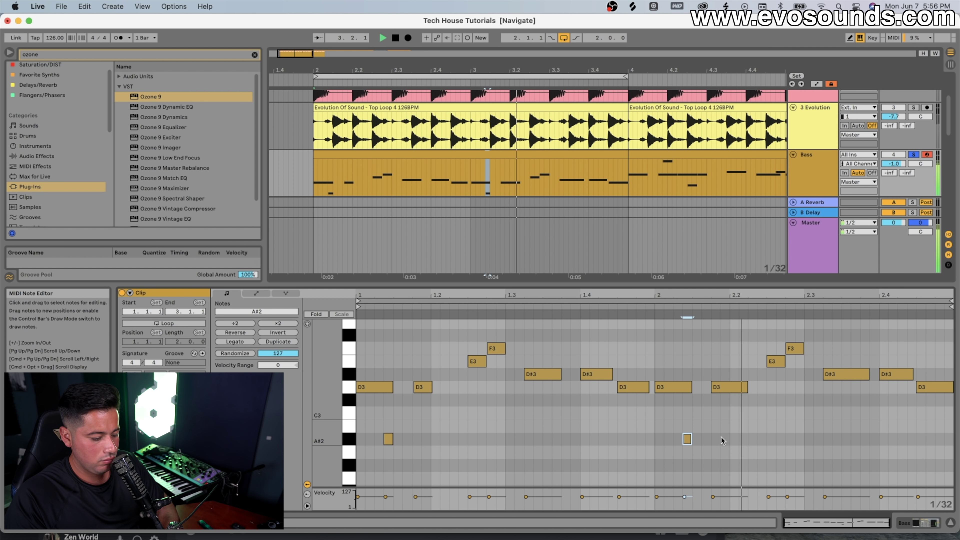
{"action": "scroll", "coordinate": [710, 416], "scroll_direction": "up", "scroll_amount": 3}
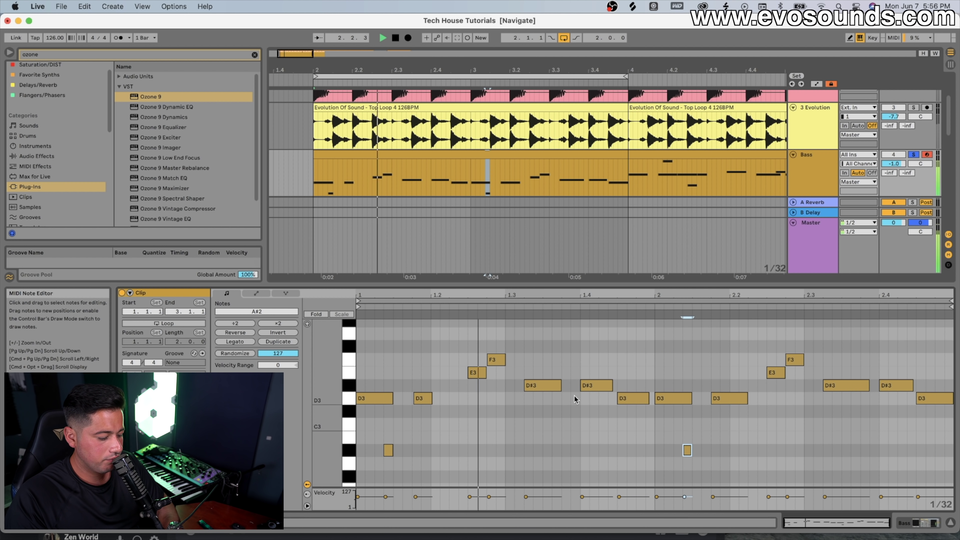
{"action": "key", "text": "space"}
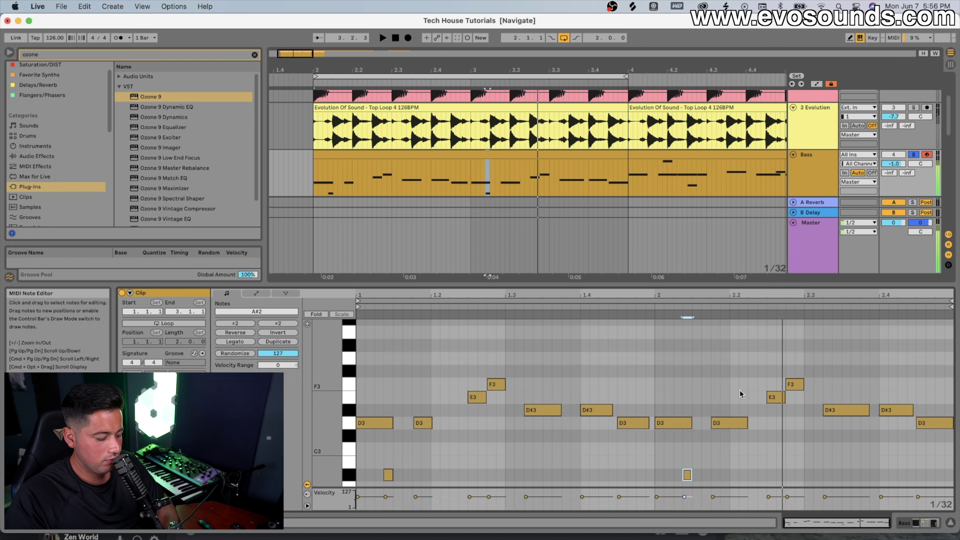
Shorten the D3 note at 2.1.4 to about a sixteenth and nudge it slightly later
{"action": "left_click_drag", "start_coordinate": [745, 421], "coordinate": [738, 422]}
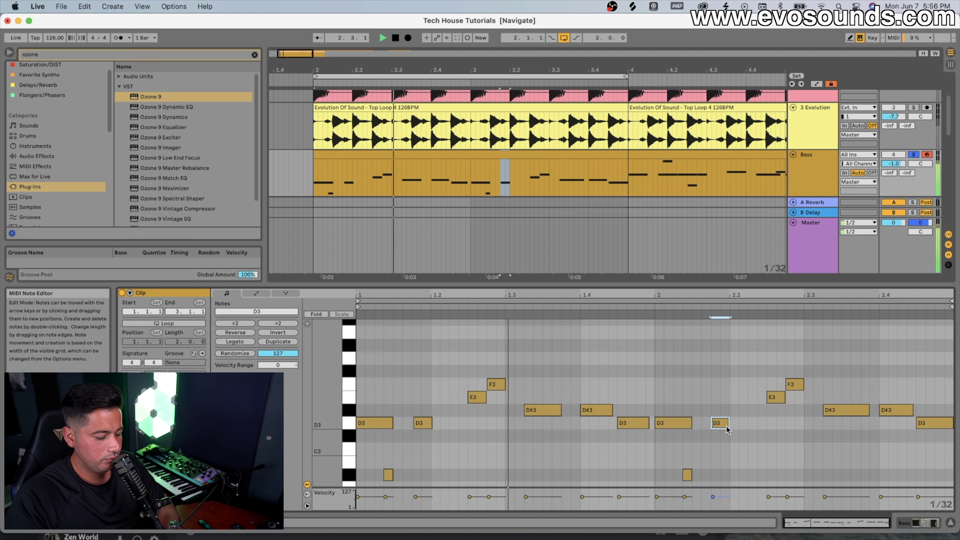
{"action": "left_click_drag", "start_coordinate": [721, 429], "coordinate": [723, 428]}
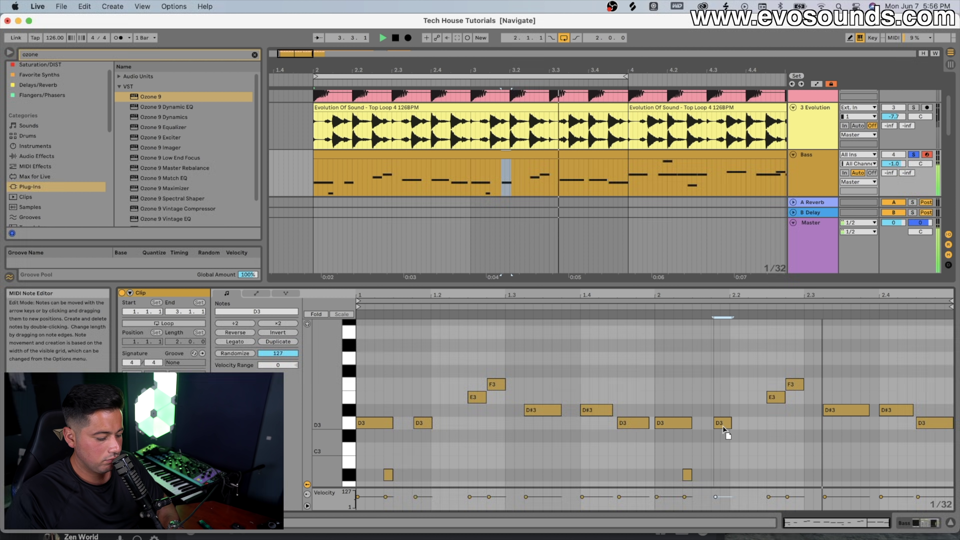
{"action": "left_click", "coordinate": [623, 427]}
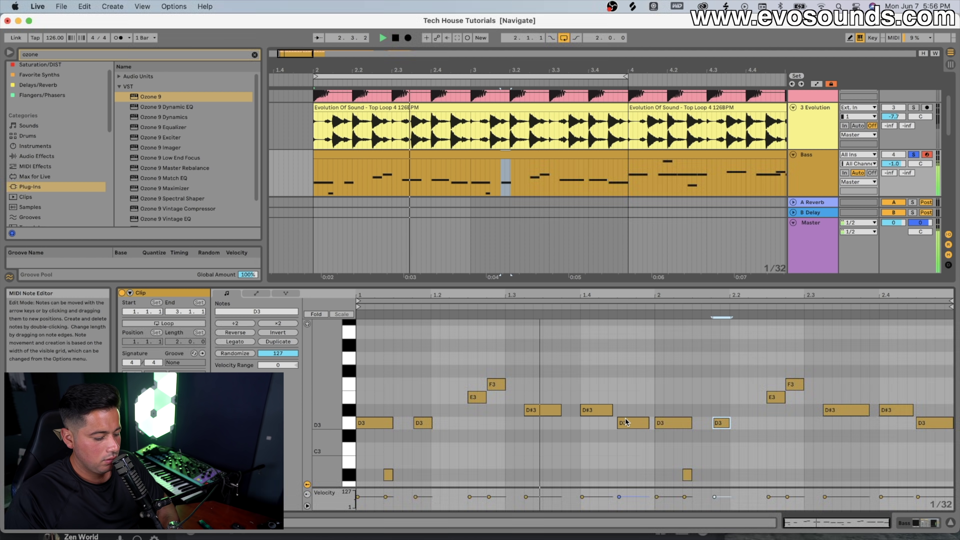
Try a 1/32 F3 note above the start of the D3 note at 1.4.3 and play the loop
{"action": "key", "text": "space"}
{"action": "left_click", "coordinate": [609, 411]}
{"action": "left_click", "coordinate": [635, 439]}
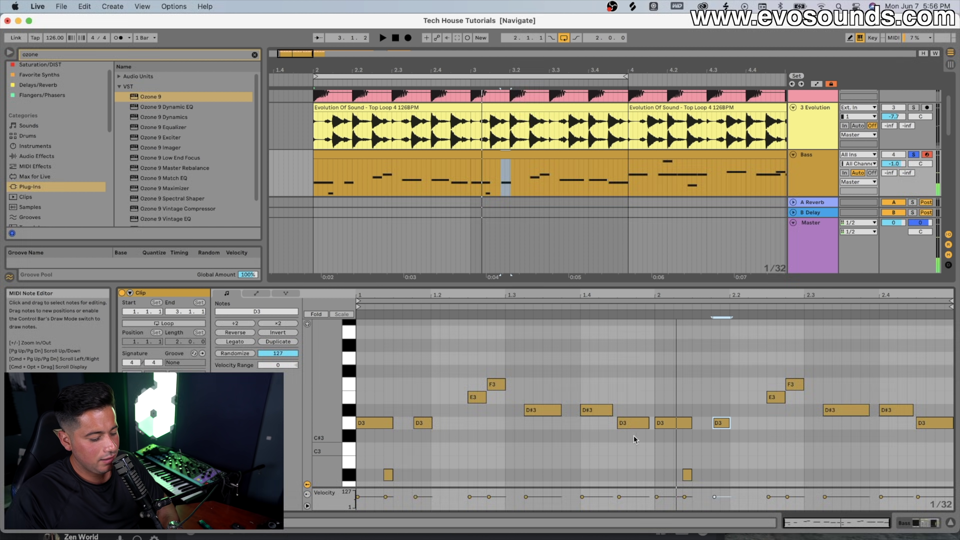
{"action": "double_click", "coordinate": [622, 385]}
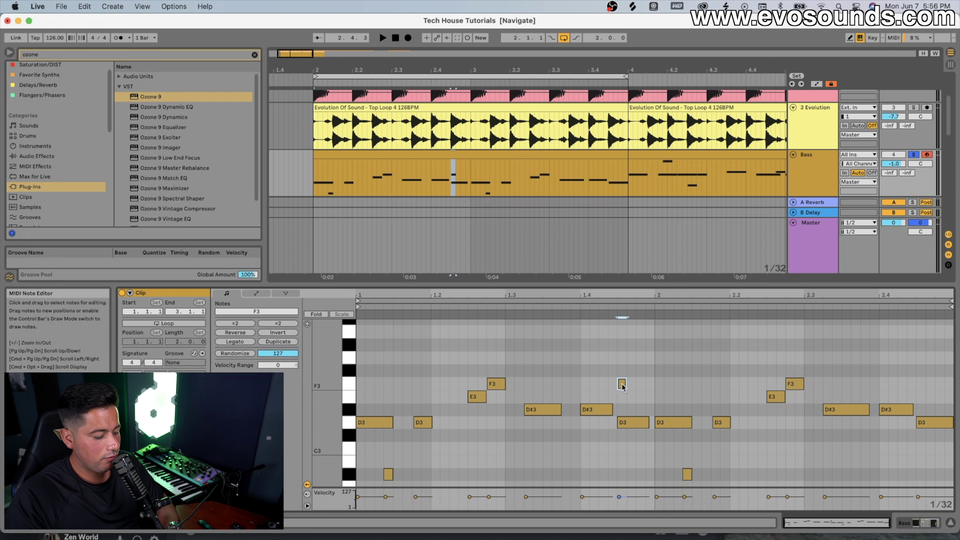
{"action": "key", "text": "space"}
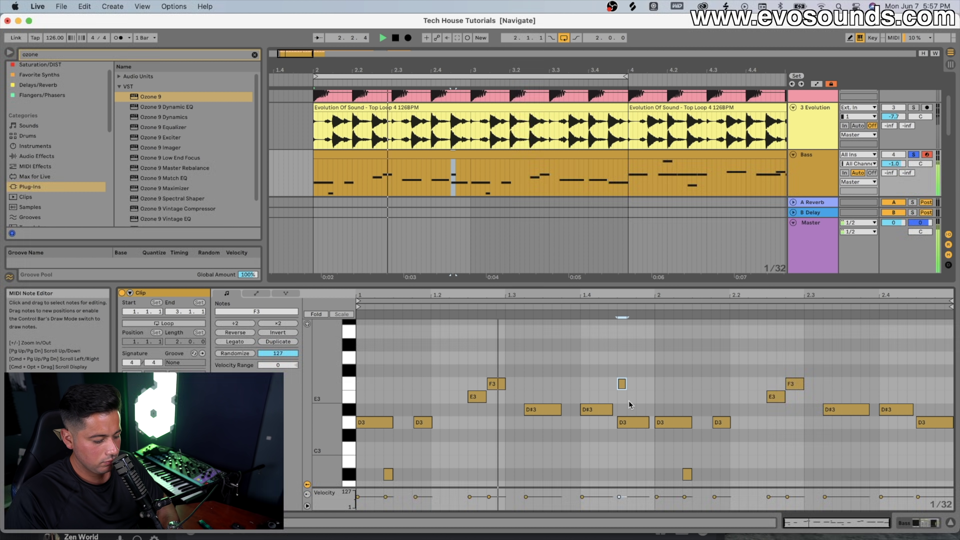
{"action": "double_click", "coordinate": [621, 384]}
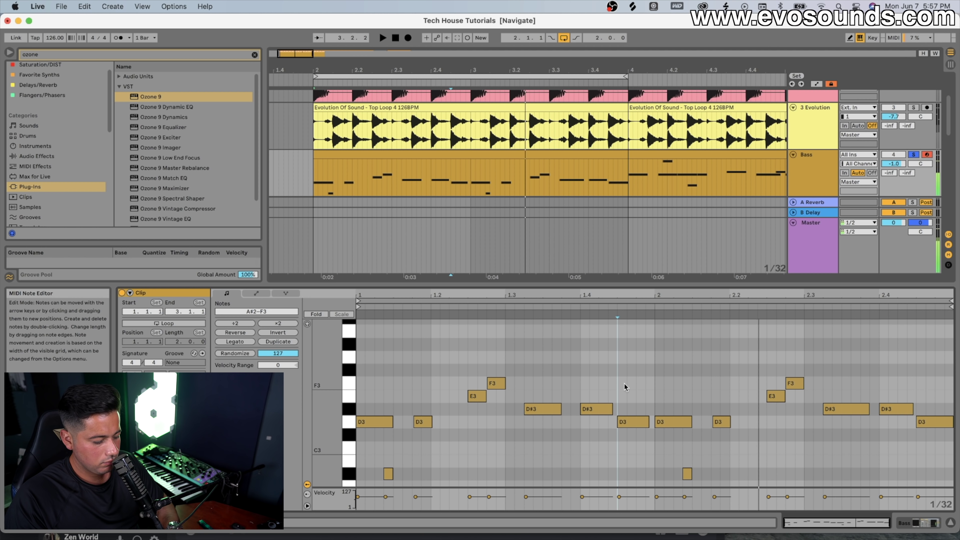
Add a 1/32 A#2 note beneath the D3 note at 1.4.3, shift it toward that note's end and play the loop
{"action": "scroll", "coordinate": [634, 408], "scroll_direction": "down", "scroll_amount": 2}
{"action": "double_click", "coordinate": [624, 455]}
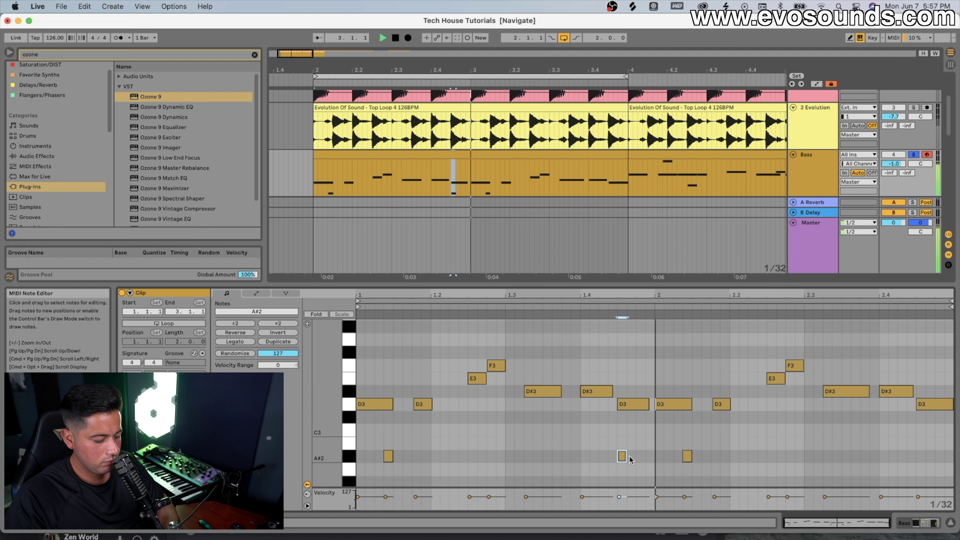
{"action": "left_click_drag", "start_coordinate": [624, 458], "coordinate": [644, 455]}
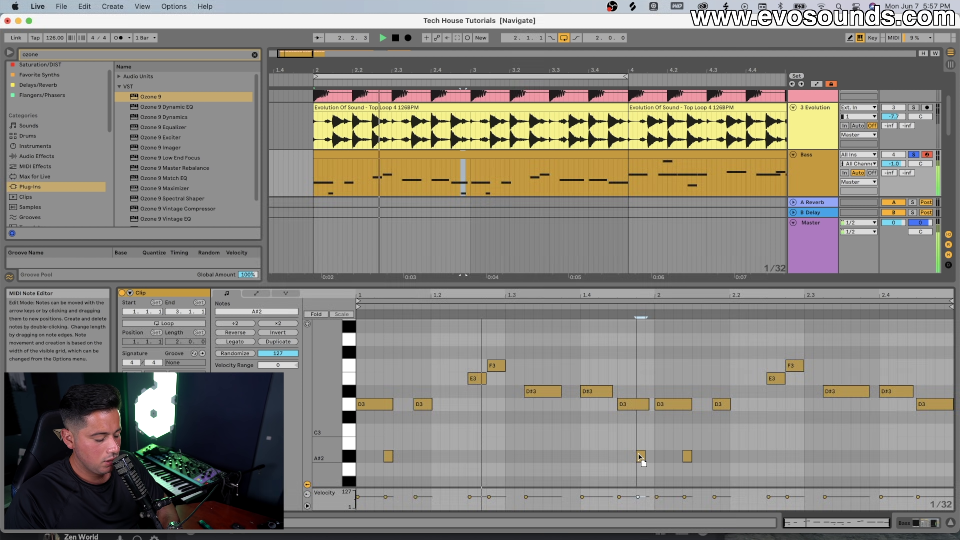
{"action": "scroll", "coordinate": [627, 378], "scroll_direction": "down", "scroll_amount": 1}
{"action": "key", "text": "space"}
{"action": "left_click_drag", "start_coordinate": [610, 292], "coordinate": [665, 333]}
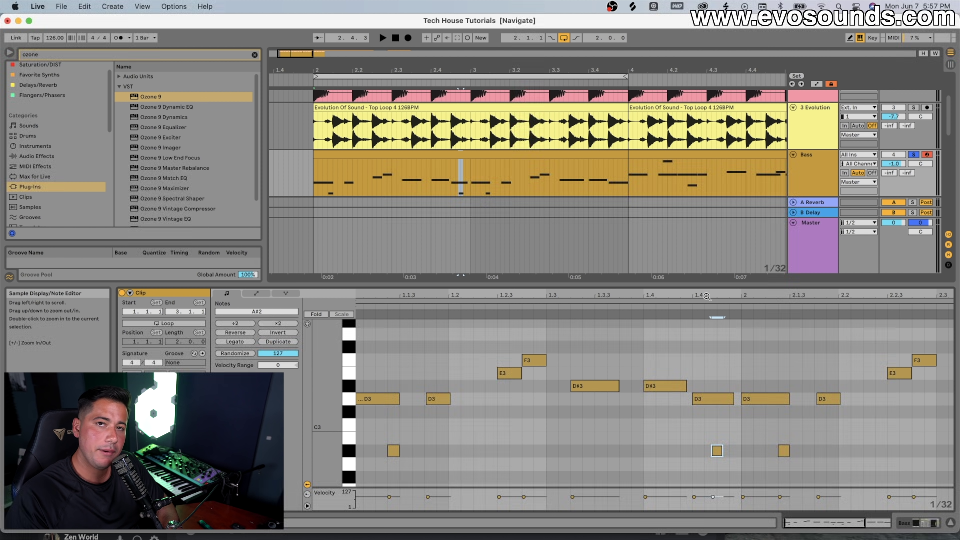
{"action": "left_click_drag", "start_coordinate": [705, 307], "coordinate": [705, 299]}
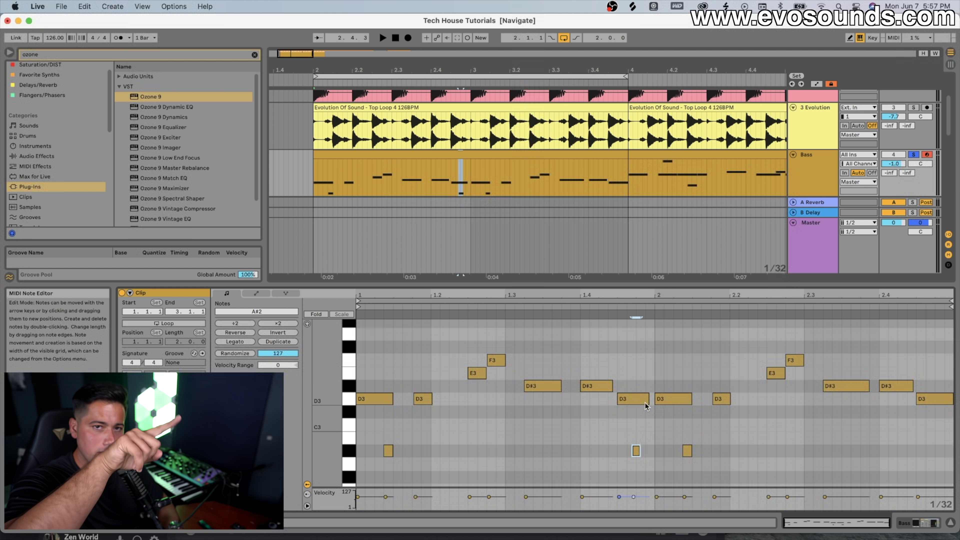
{"action": "key", "text": "space"}
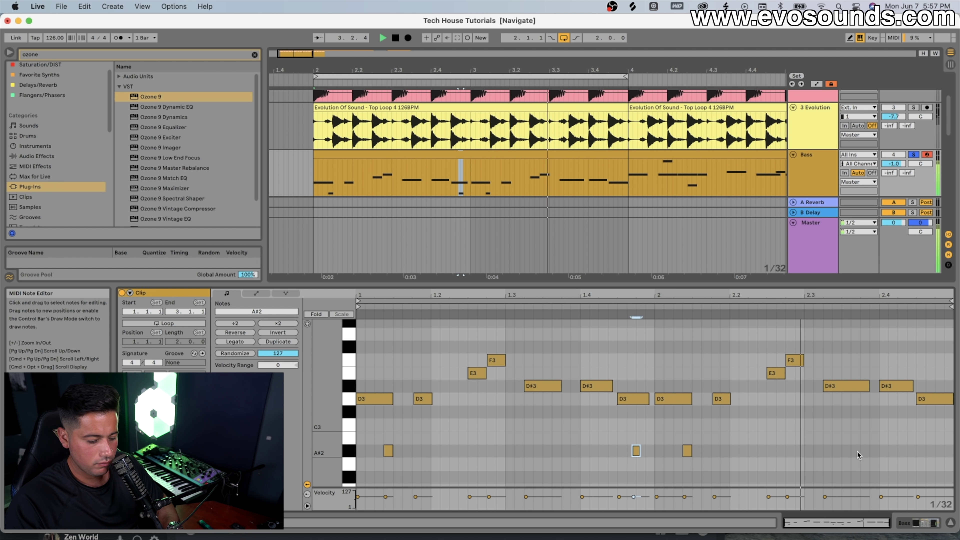
Add a 1/32 A3 note above the end of the D#3 note at 2.3.2 and play the loop
{"action": "left_click", "coordinate": [861, 431]}
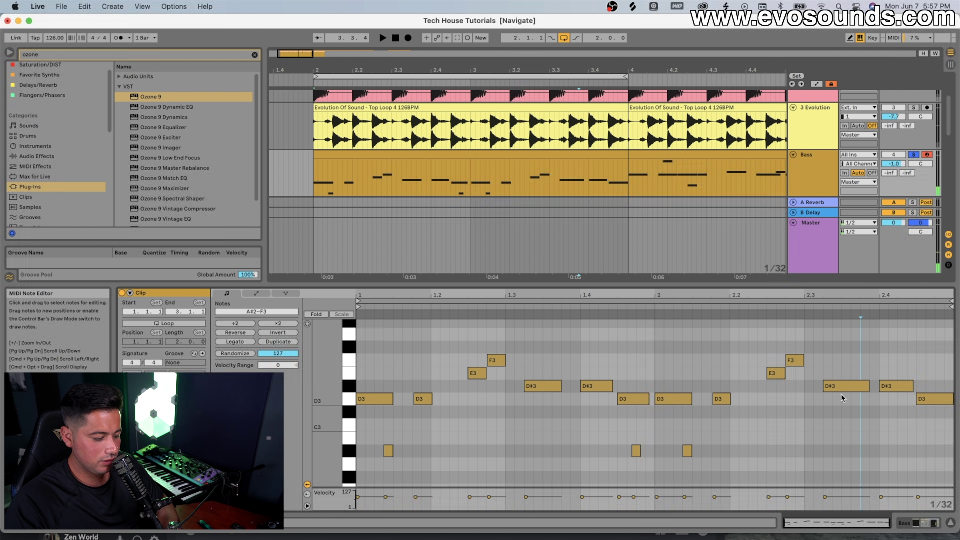
{"action": "scroll", "coordinate": [865, 378], "scroll_direction": "up", "scroll_amount": 2}
{"action": "double_click", "coordinate": [864, 328]}
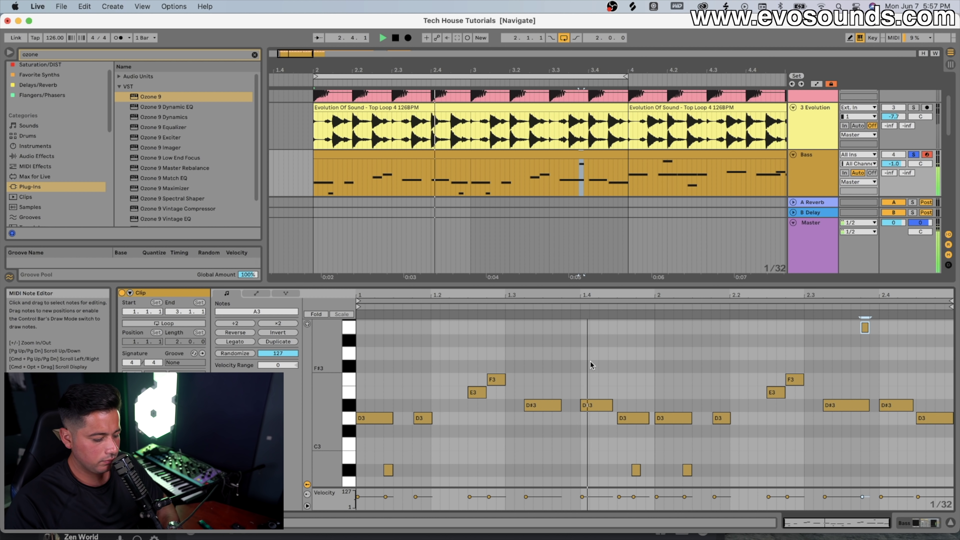
{"action": "scroll", "coordinate": [834, 375], "scroll_direction": "up", "scroll_amount": 2}
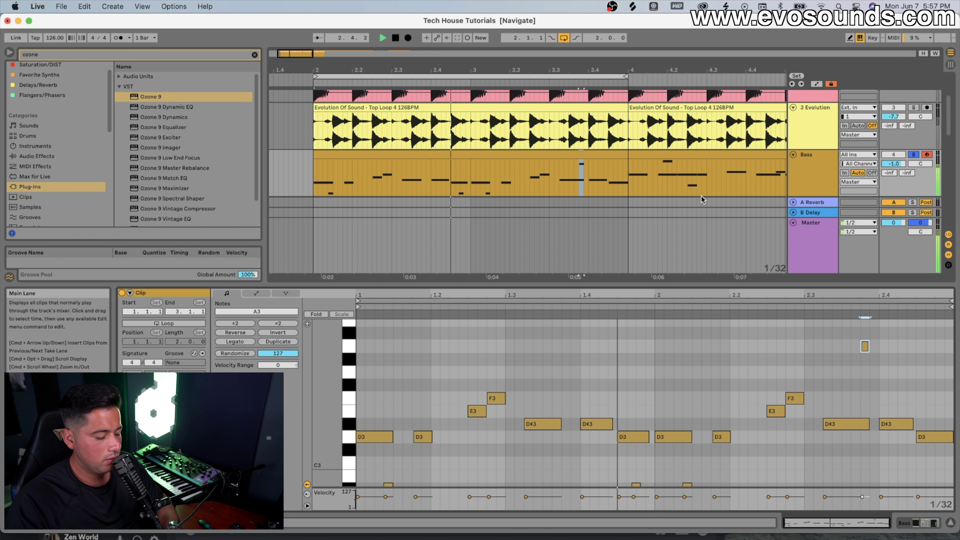
Unsolo the Bass track and listen to the bassline together with the other tracks
{"action": "left_click", "coordinate": [916, 154]}
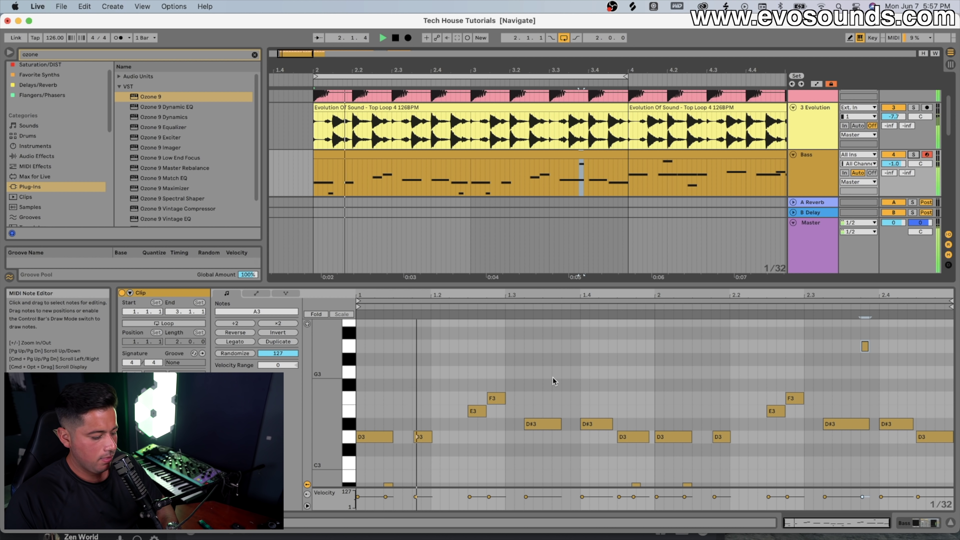
{"action": "scroll", "coordinate": [554, 375], "scroll_direction": "down", "scroll_amount": 2}
{"action": "scroll", "coordinate": [534, 396], "scroll_direction": "down", "scroll_amount": 1}
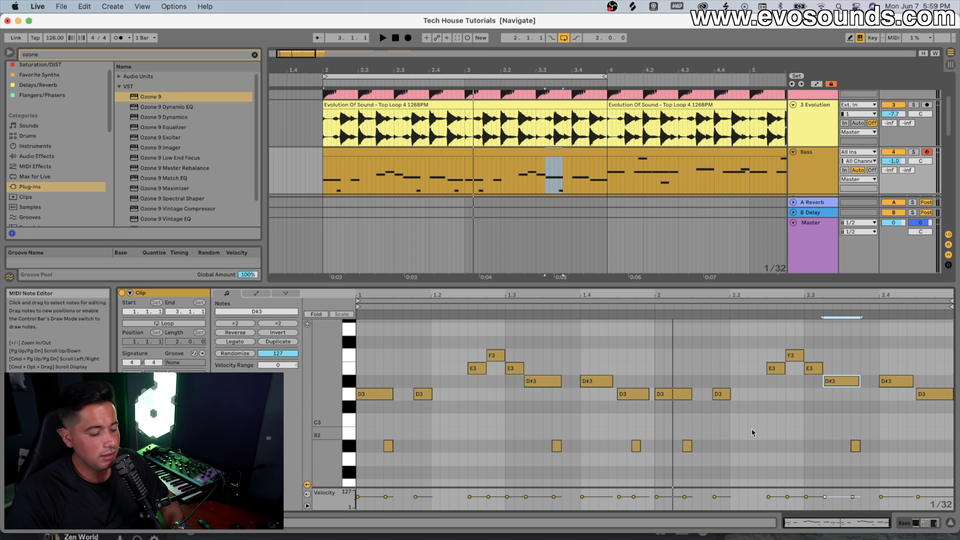
Shorten the clip's last D3 note to a sixteenth and follow it with a sixteenth D4 an octave higher
{"action": "left_click", "coordinate": [661, 450]}
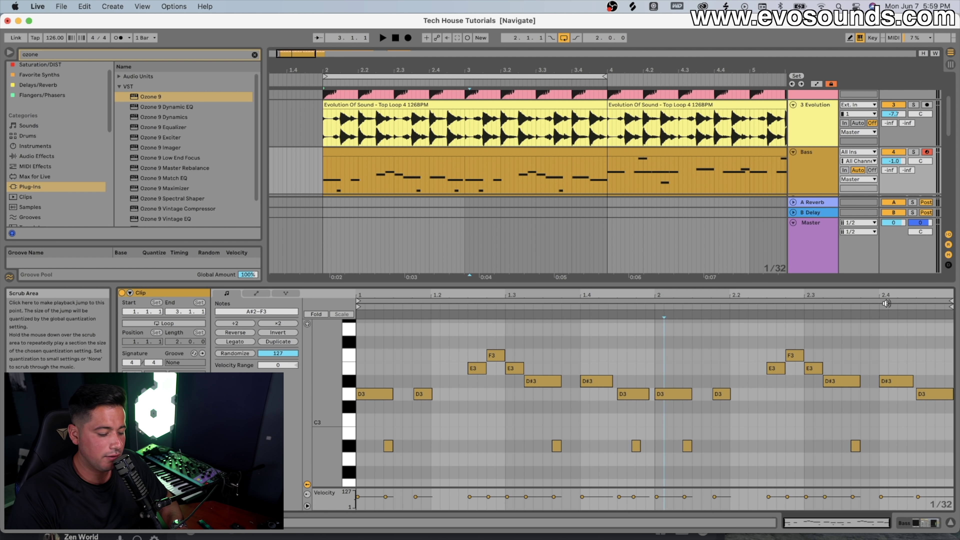
{"action": "left_click", "coordinate": [933, 393]}
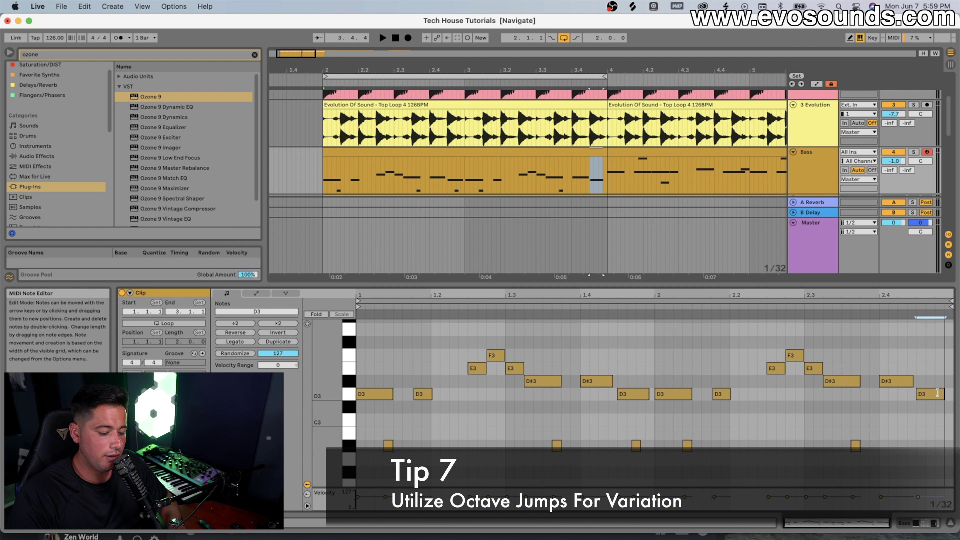
{"action": "key", "text": "shift+Up"}
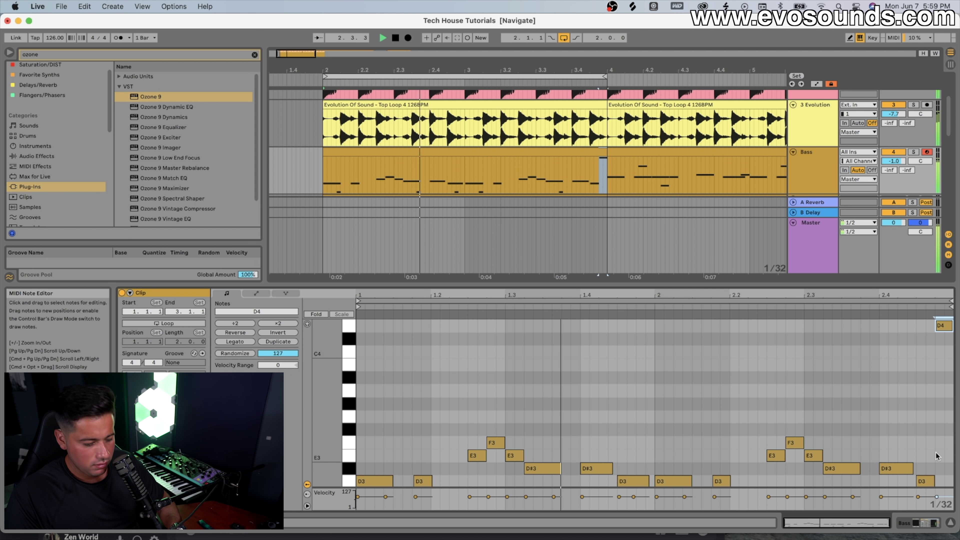
Replace the closing octave pair with one eighth note at 2.4.3 and audition it at A3, F#3 and F3
{"action": "double_click", "coordinate": [923, 481]}
{"action": "left_click_drag", "start_coordinate": [936, 328], "coordinate": [930, 381]}
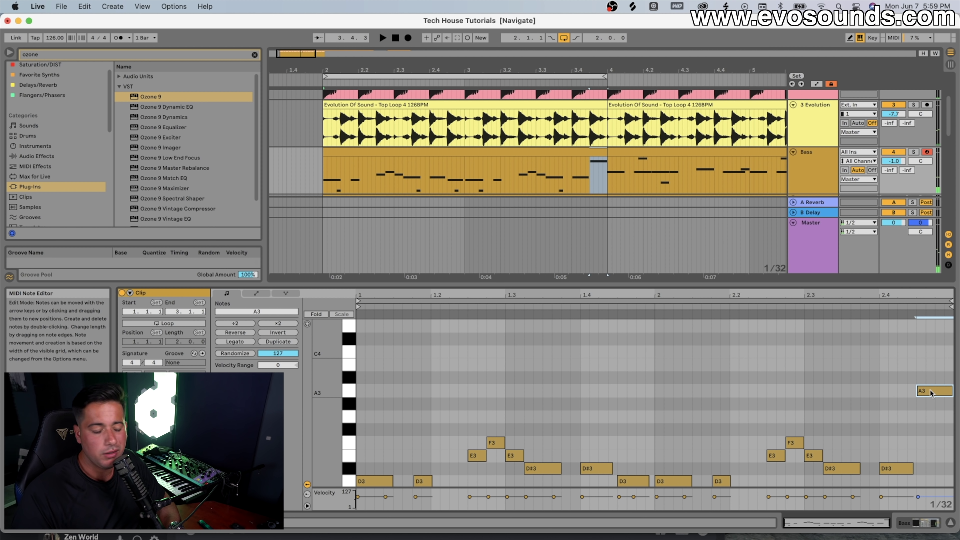
{"action": "key", "text": "space"}
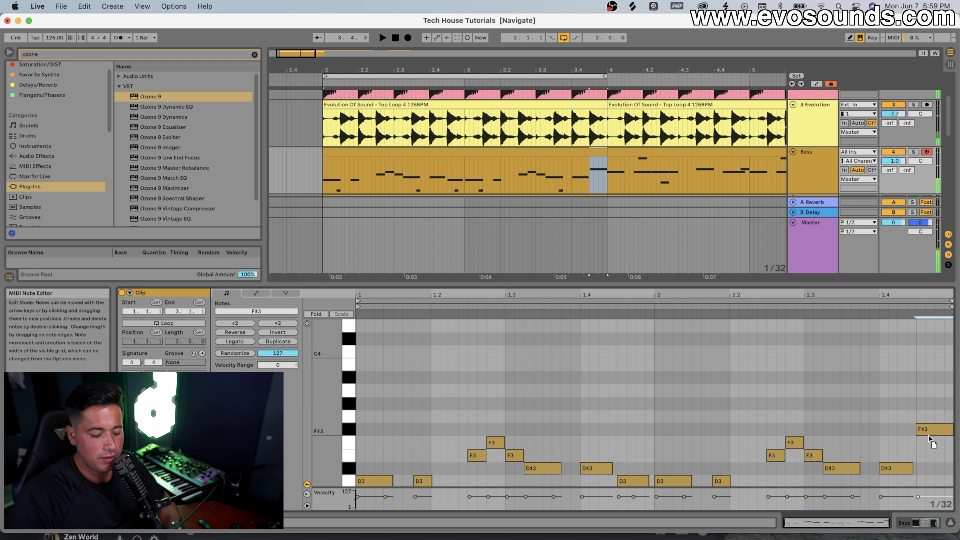
{"action": "scroll", "coordinate": [915, 431], "scroll_direction": "down", "scroll_amount": 5}
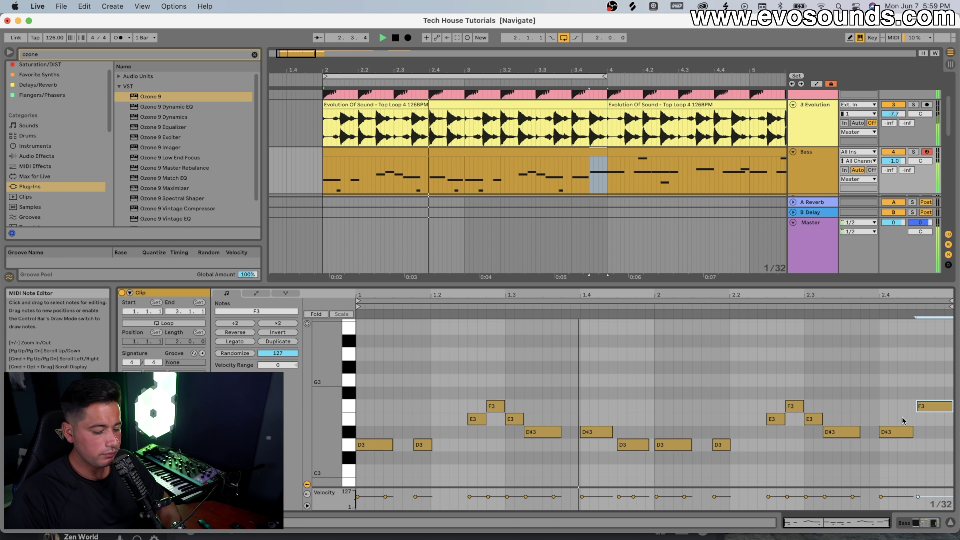
{"action": "scroll", "coordinate": [902, 420], "scroll_direction": "up", "scroll_amount": 1}
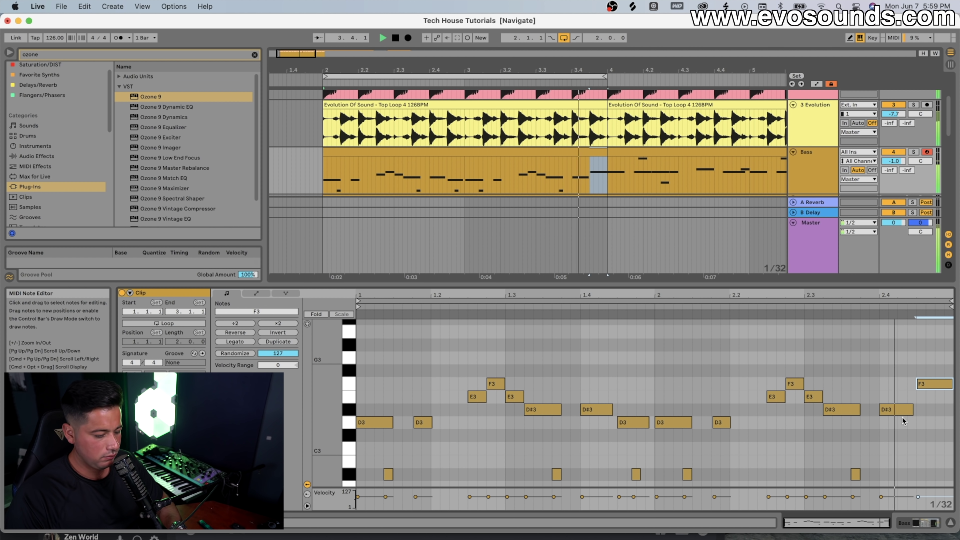
Lower the clip's last note to A#2, listen, and add a sixteenth D3 above its second half
{"action": "key", "text": "space"}
{"action": "left_click_drag", "start_coordinate": [937, 389], "coordinate": [940, 469]}
{"action": "key", "text": "space"}
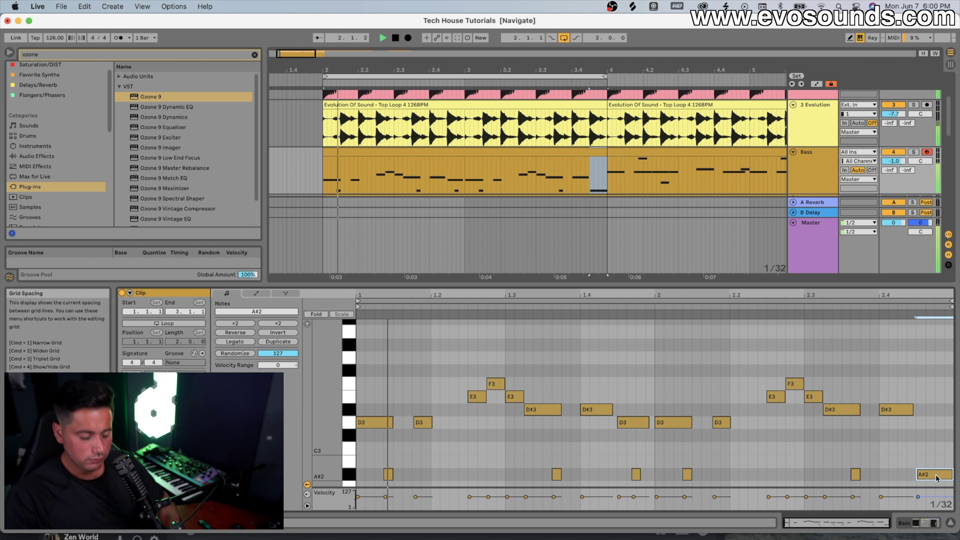
{"action": "scroll", "coordinate": [914, 439], "scroll_direction": "down", "scroll_amount": 3}
{"action": "key", "text": "space"}
{"action": "double_click", "coordinate": [939, 387]}
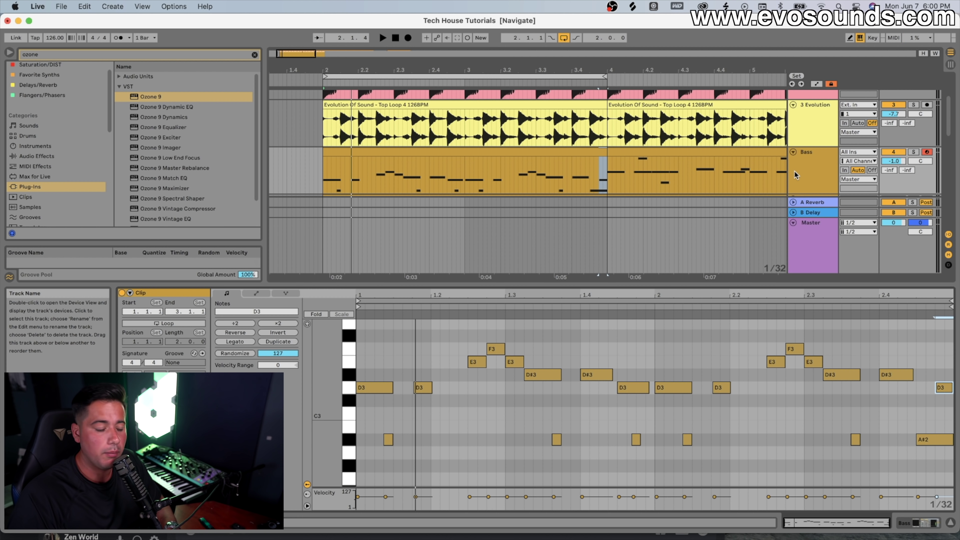
Return the bass clip to a pattern with every note on A3 and enlarge the note editor
{"action": "key", "text": "super+z"}
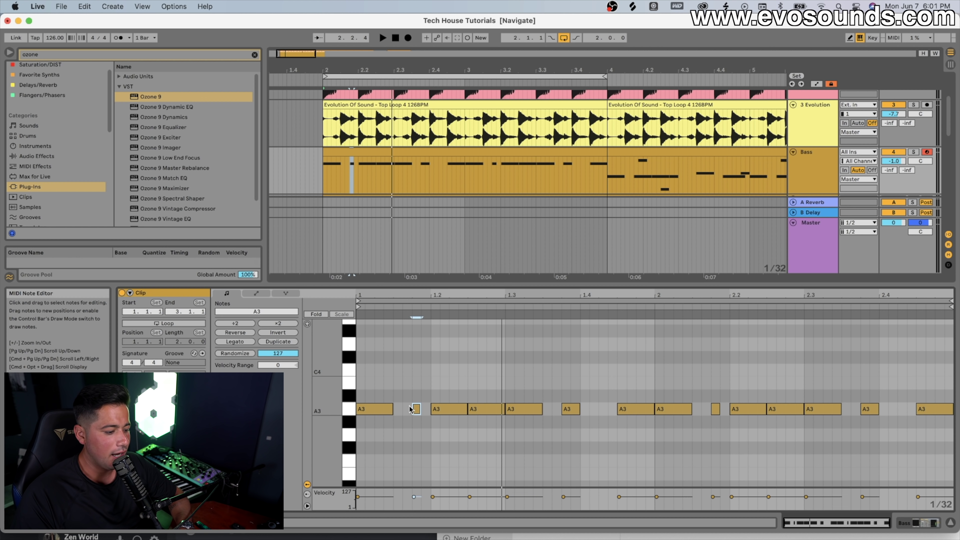
{"action": "scroll", "coordinate": [412, 408], "scroll_direction": "up", "scroll_amount": 3}
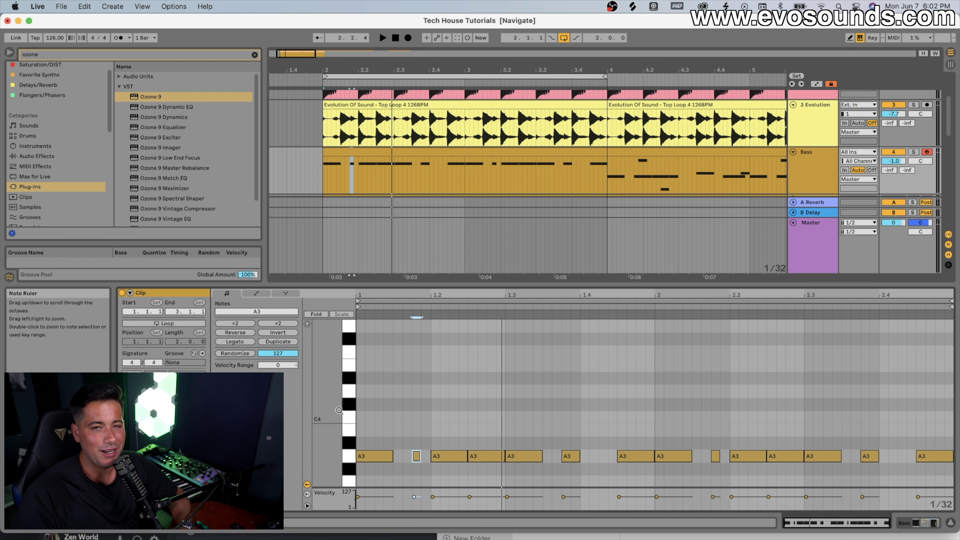
{"action": "left_click_drag", "start_coordinate": [457, 284], "coordinate": [463, 230]}
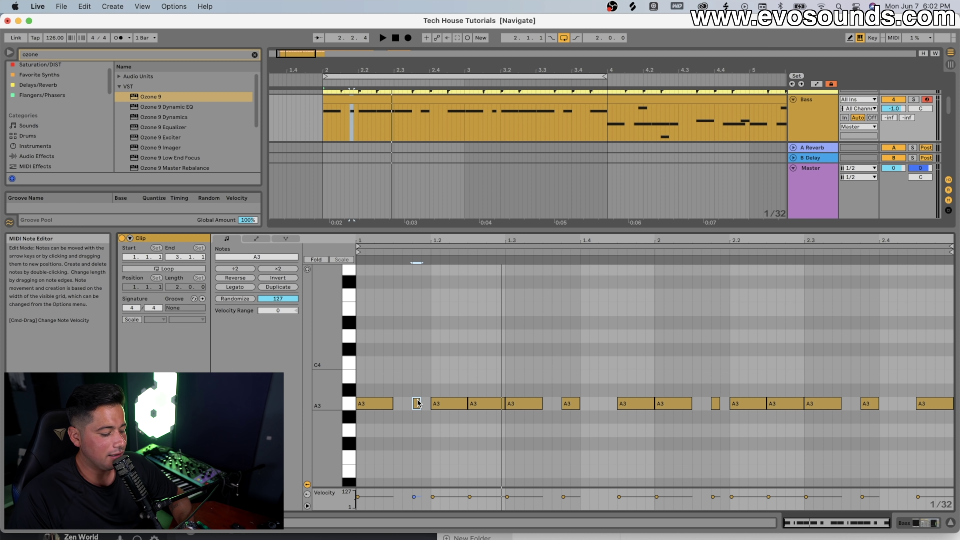
{"action": "scroll", "coordinate": [417, 401], "scroll_direction": "down", "scroll_amount": 5}
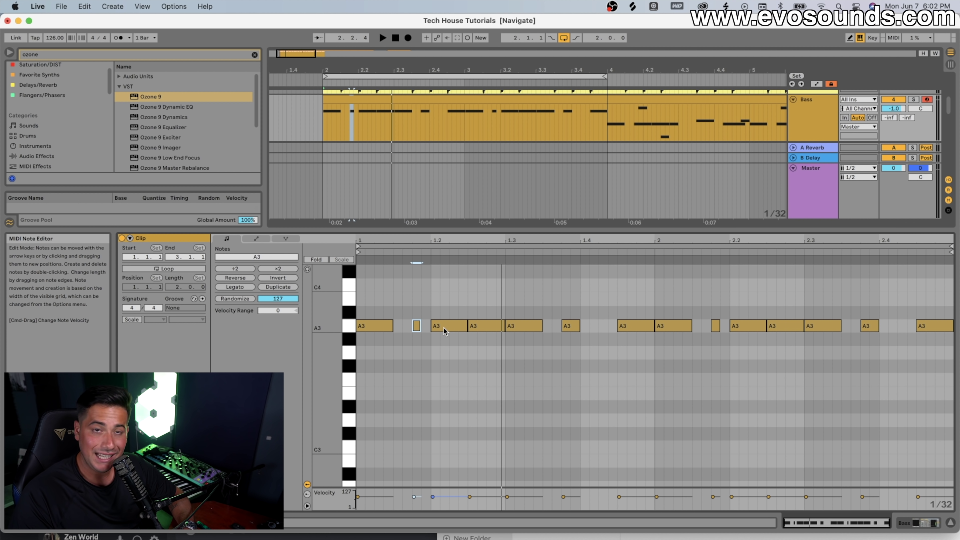
Raise bar 1's A3 notes from beat 2 onward to E4, D4, E4, F4 and E4, playing the loop between moves
{"action": "scroll", "coordinate": [444, 327], "scroll_direction": "up", "scroll_amount": 5}
{"action": "left_click_drag", "start_coordinate": [443, 399], "coordinate": [447, 310]}
{"action": "key", "text": "space"}
{"action": "left_click_drag", "start_coordinate": [484, 400], "coordinate": [483, 332]}
{"action": "left_click_drag", "start_coordinate": [524, 400], "coordinate": [521, 311]}
{"action": "key", "text": "space"}
{"action": "left_click_drag", "start_coordinate": [569, 400], "coordinate": [576, 296]}
{"action": "key", "text": "space"}
{"action": "left_click_drag", "start_coordinate": [619, 399], "coordinate": [619, 306]}
{"action": "key", "text": "space"}
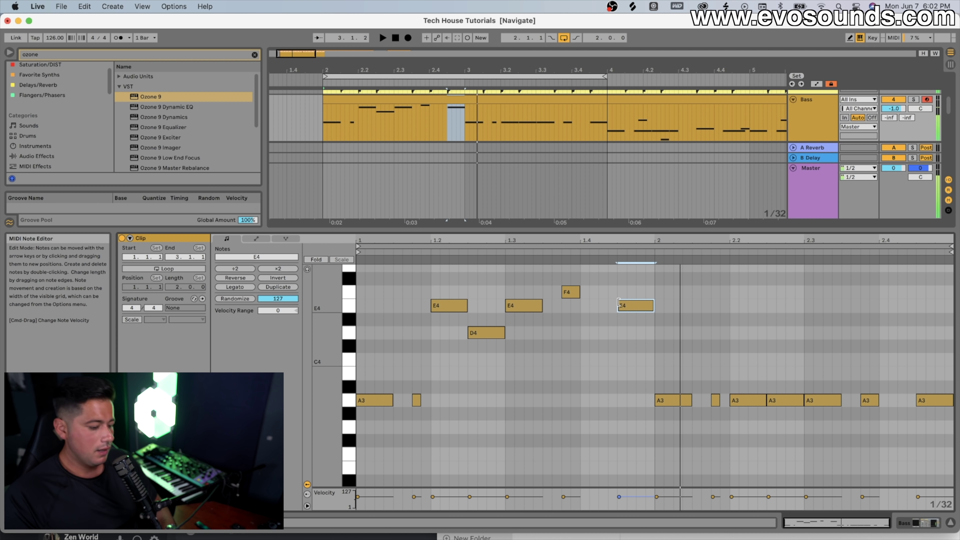
Lower the five raised notes in bar 1 by one octave together and play the loop
{"action": "scroll", "coordinate": [646, 335], "scroll_direction": "down", "scroll_amount": 1}
{"action": "key", "text": "space"}
{"action": "left_click_drag", "start_coordinate": [644, 345], "coordinate": [440, 297]}
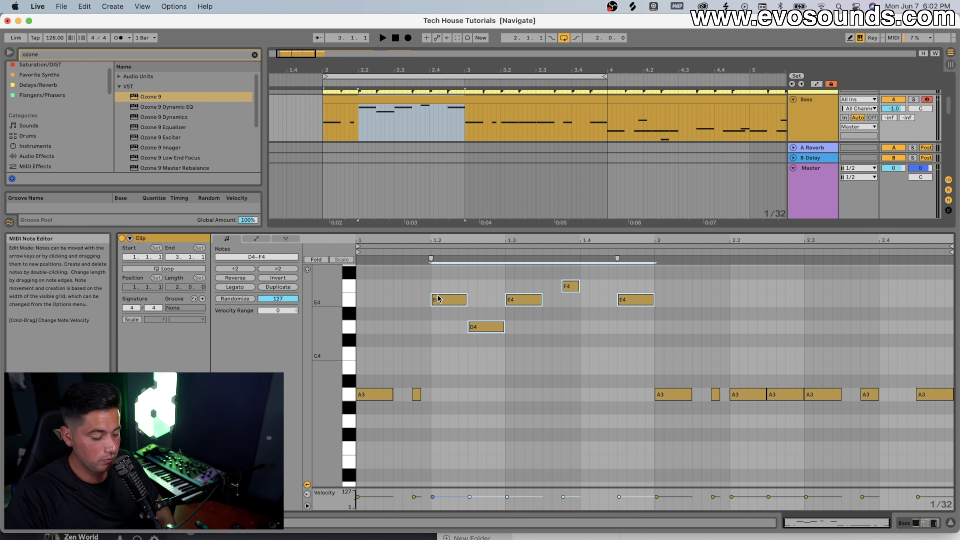
{"action": "key", "text": "shift+Down"}
{"action": "key", "text": "space"}
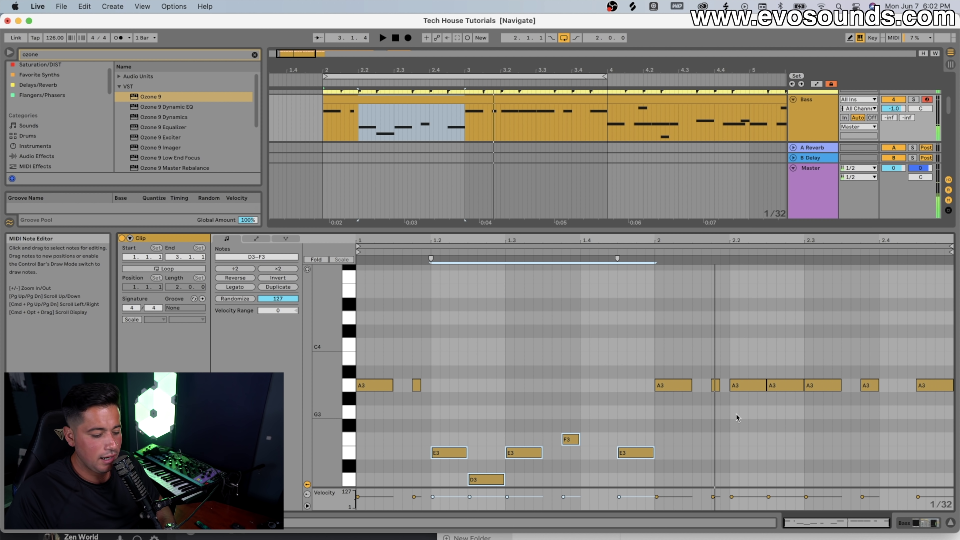
Lower bar 2's A3 notes at 2.2, 2.2.3 and 2.3 to E3, D3 and E3
{"action": "scroll", "coordinate": [743, 410], "scroll_direction": "down", "scroll_amount": 2}
{"action": "left_click_drag", "start_coordinate": [741, 361], "coordinate": [752, 426]}
{"action": "left_click_drag", "start_coordinate": [777, 360], "coordinate": [788, 453]}
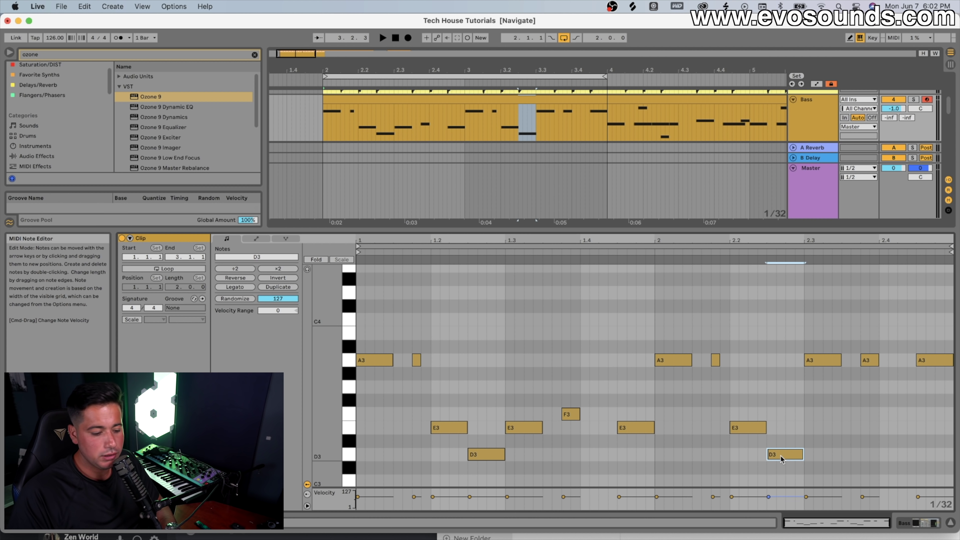
{"action": "left_click_drag", "start_coordinate": [820, 361], "coordinate": [820, 421]}
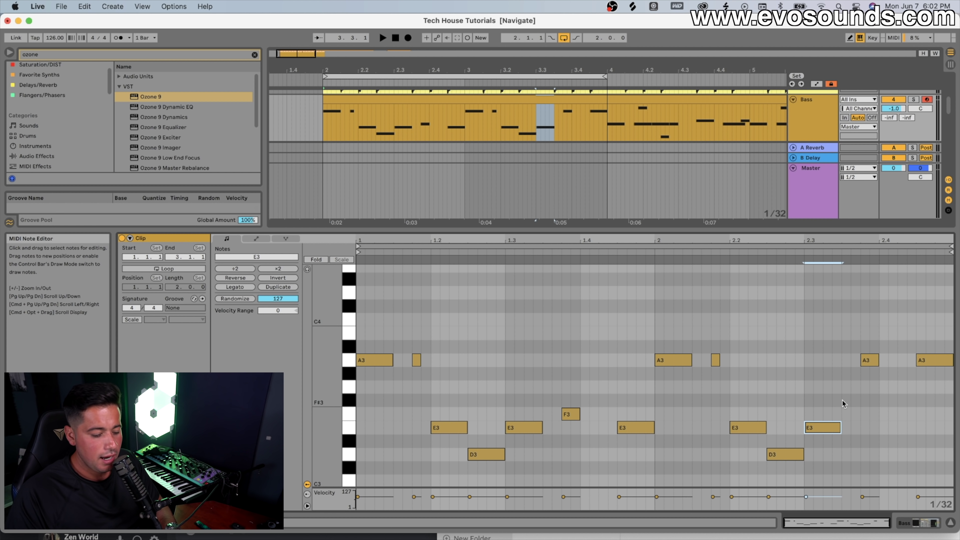
{"action": "scroll", "coordinate": [738, 413], "scroll_direction": "down", "scroll_amount": 2}
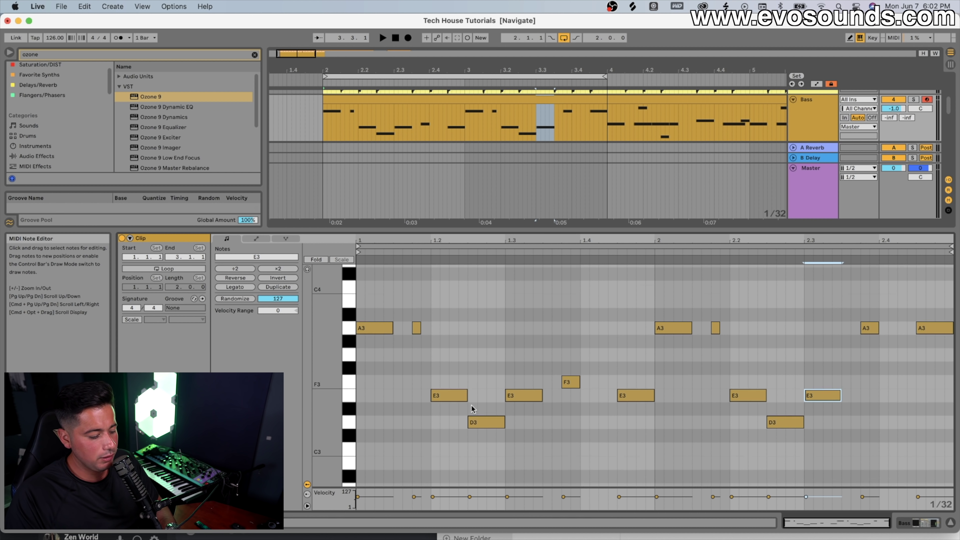
Play the loop to hear the lowered E3, D3 and F3 notes in both bars
{"action": "left_click", "coordinate": [479, 417]}
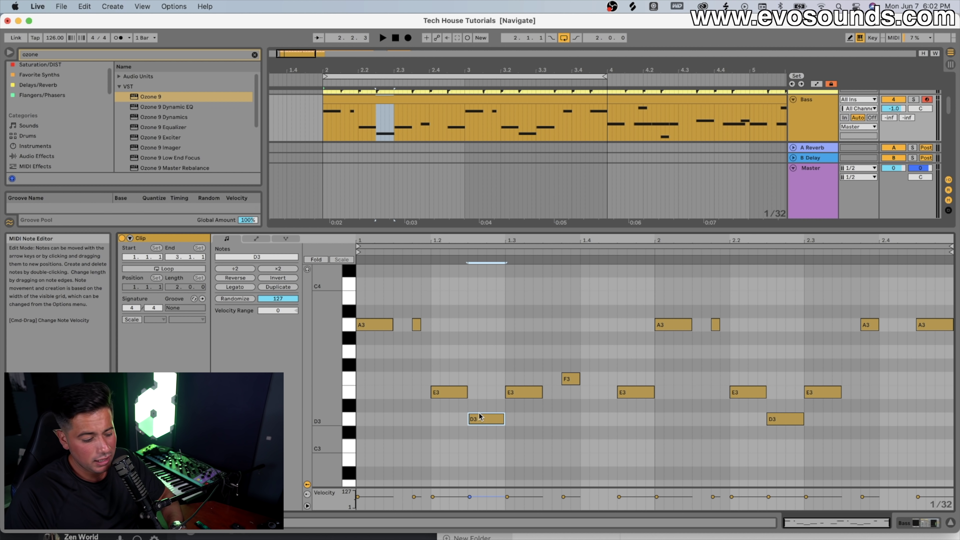
{"action": "scroll", "coordinate": [479, 417], "scroll_direction": "down", "scroll_amount": 1}
{"action": "scroll", "coordinate": [480, 417], "scroll_direction": "up", "scroll_amount": 1}
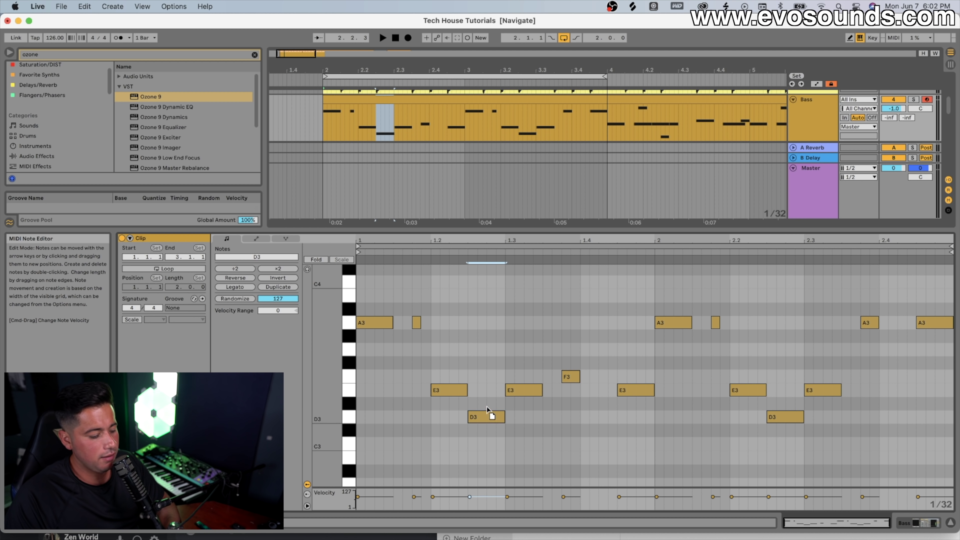
{"action": "scroll", "coordinate": [487, 414], "scroll_direction": "down", "scroll_amount": 3}
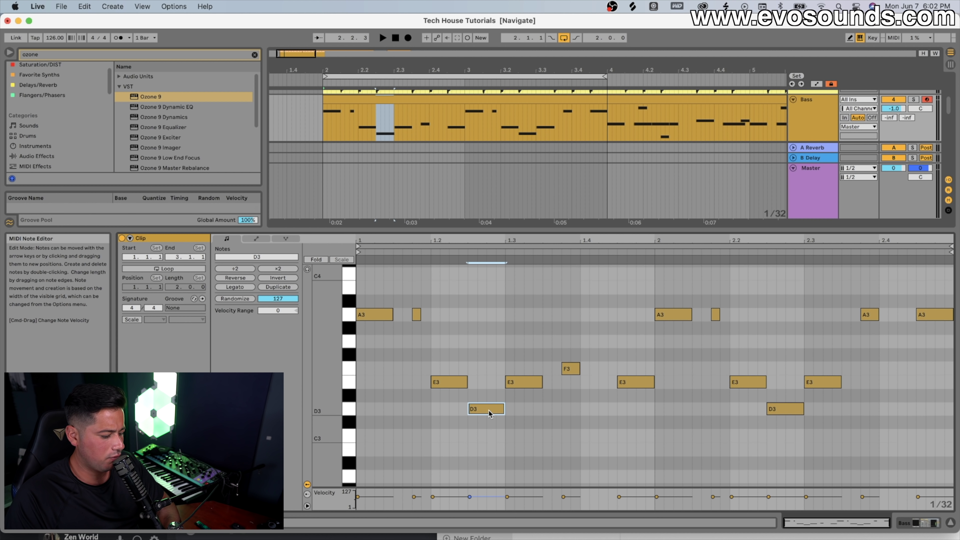
{"action": "key", "text": "space"}
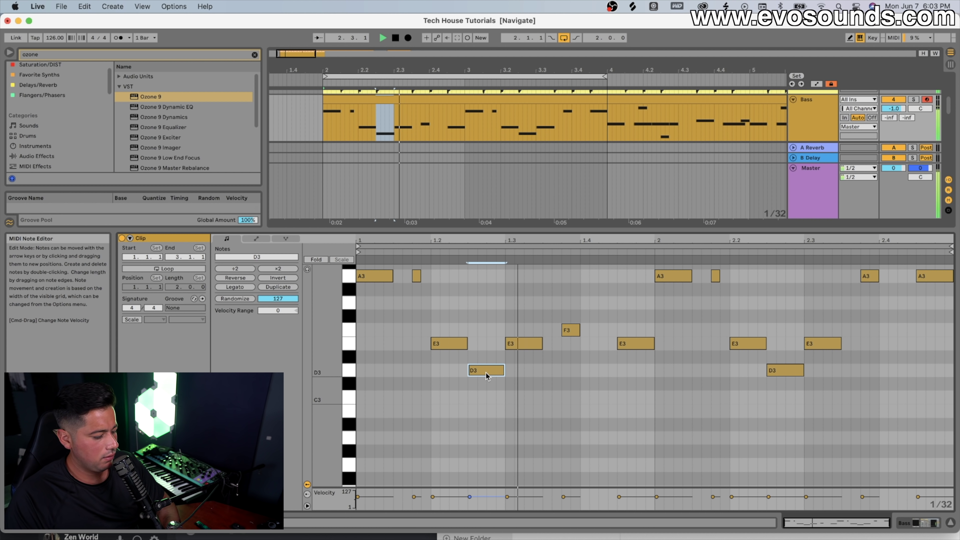
{"action": "scroll", "coordinate": [487, 376], "scroll_direction": "up", "scroll_amount": 4}
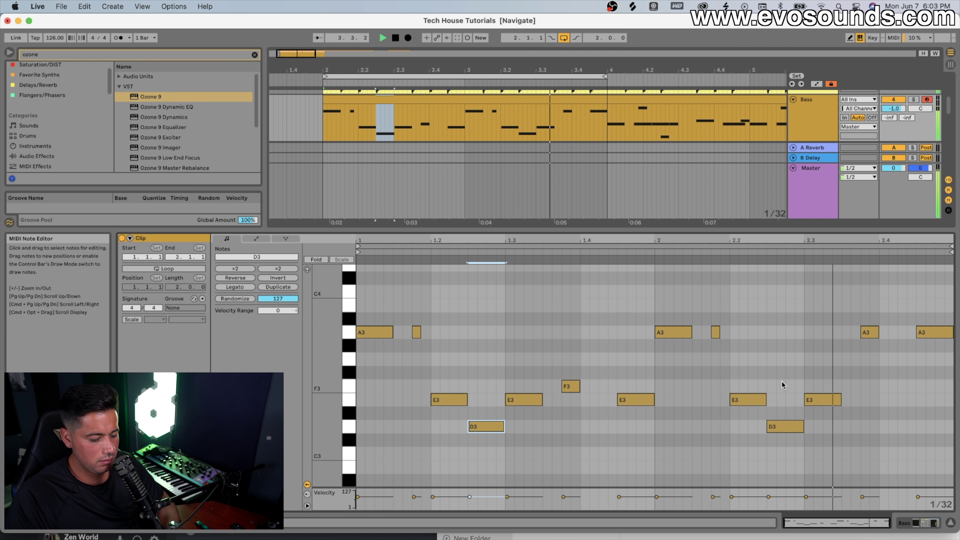
Lower bar 2's A3 notes at 2.3.4 and 2.4.3 to F3, trying the last one on E3 and G3 first
{"action": "key", "text": "space"}
{"action": "left_click_drag", "start_coordinate": [869, 332], "coordinate": [871, 388]}
{"action": "left_click_drag", "start_coordinate": [924, 332], "coordinate": [928, 397]}
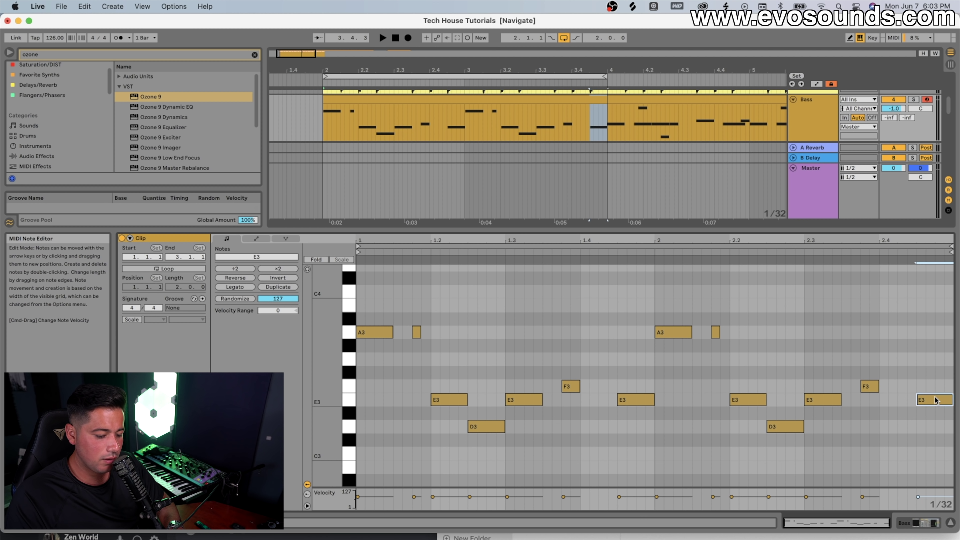
{"action": "left_click_drag", "start_coordinate": [935, 400], "coordinate": [934, 356]}
{"action": "key", "text": "space"}
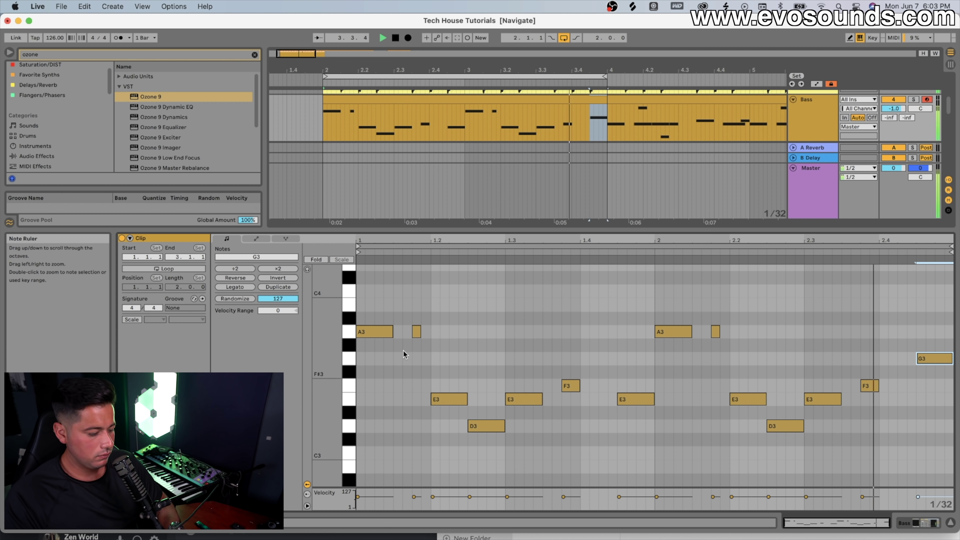
{"action": "left_click_drag", "start_coordinate": [921, 355], "coordinate": [926, 390]}
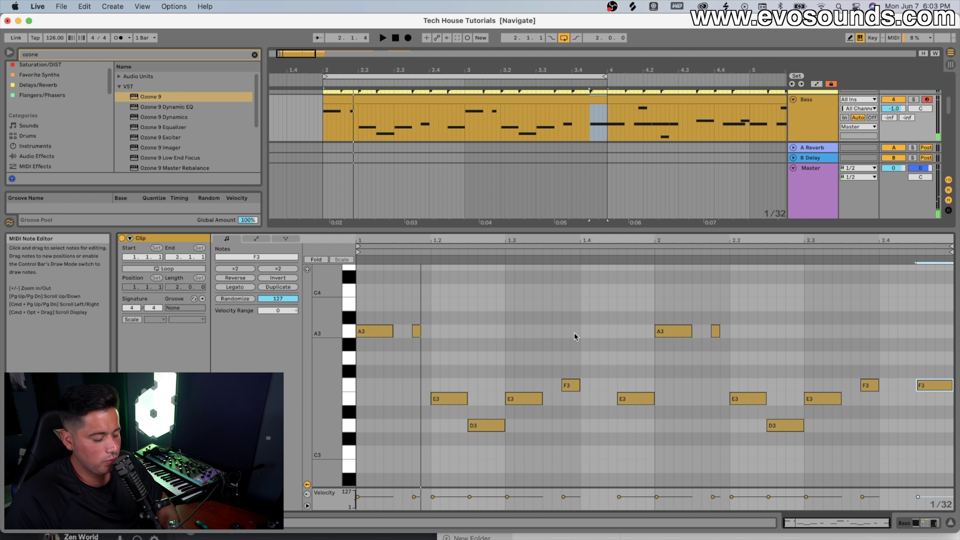
Nudge the short notes at 1.1.4, 1.3.4, 2.1.4 and 2.3.4 slightly late off the grid and play the loop
{"action": "left_click", "coordinate": [418, 334]}
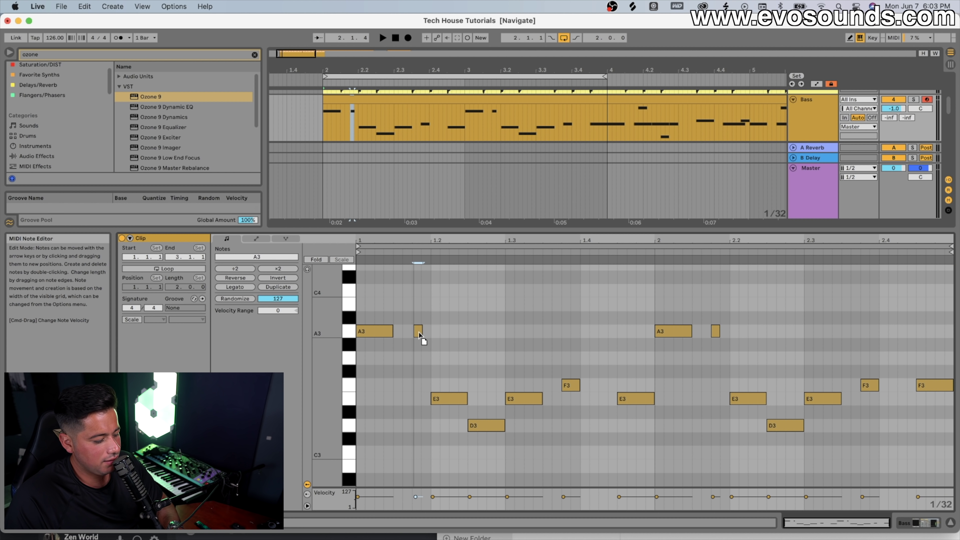
{"action": "scroll", "coordinate": [418, 334], "scroll_direction": "down", "scroll_amount": 1}
{"action": "key", "text": "space"}
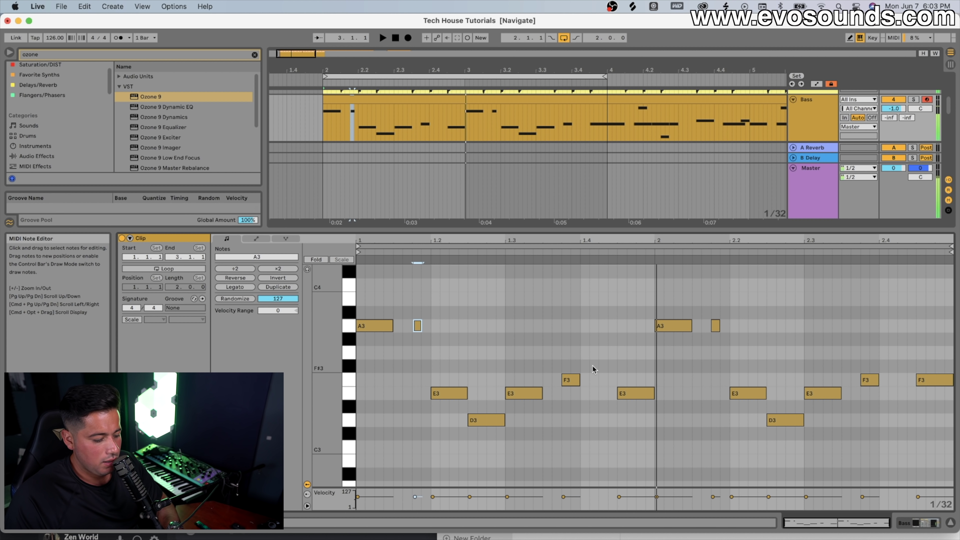
{"action": "left_click", "coordinate": [575, 381]}
{"action": "left_click", "coordinate": [715, 328]}
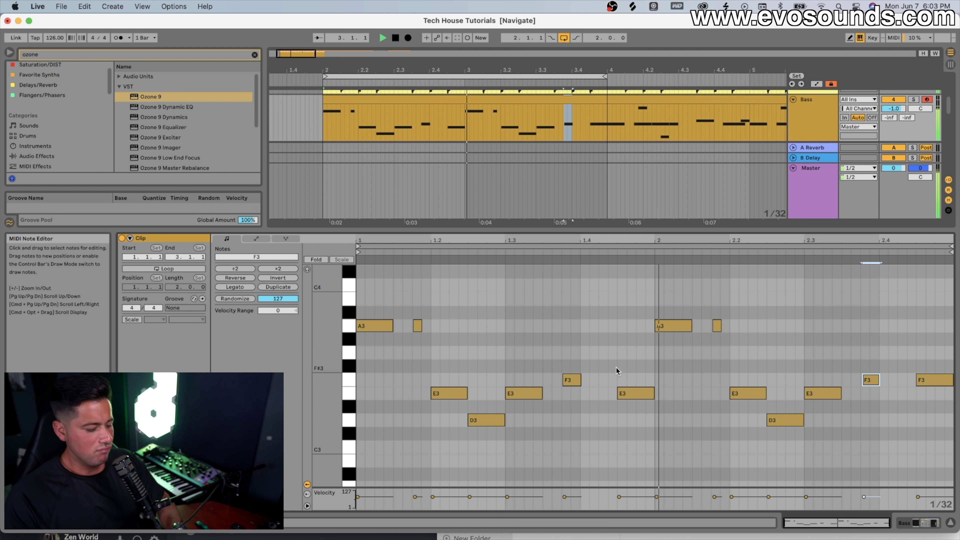
{"action": "key", "text": "space"}
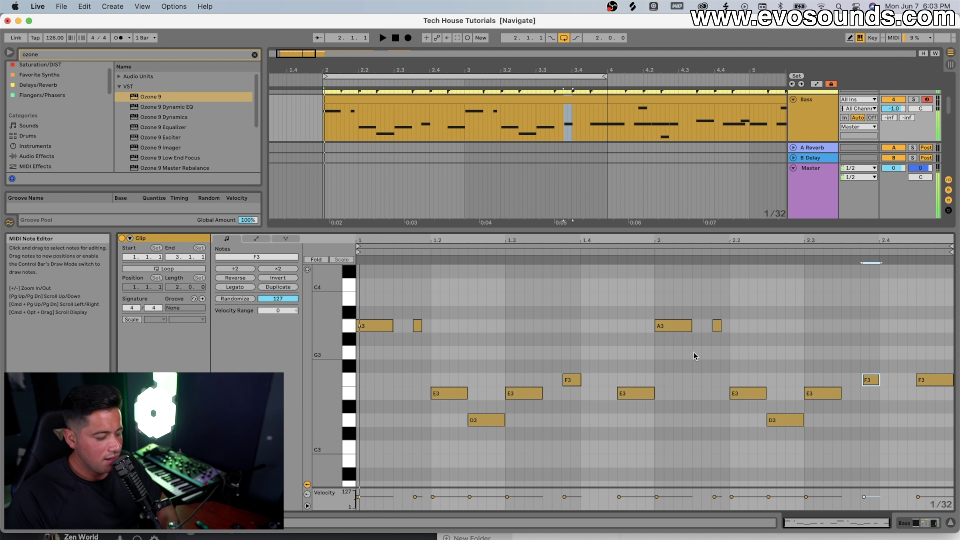
Open the bass track's Serum synth to check its settings, and close it
{"action": "scroll", "coordinate": [437, 329], "scroll_direction": "up", "scroll_amount": 2}
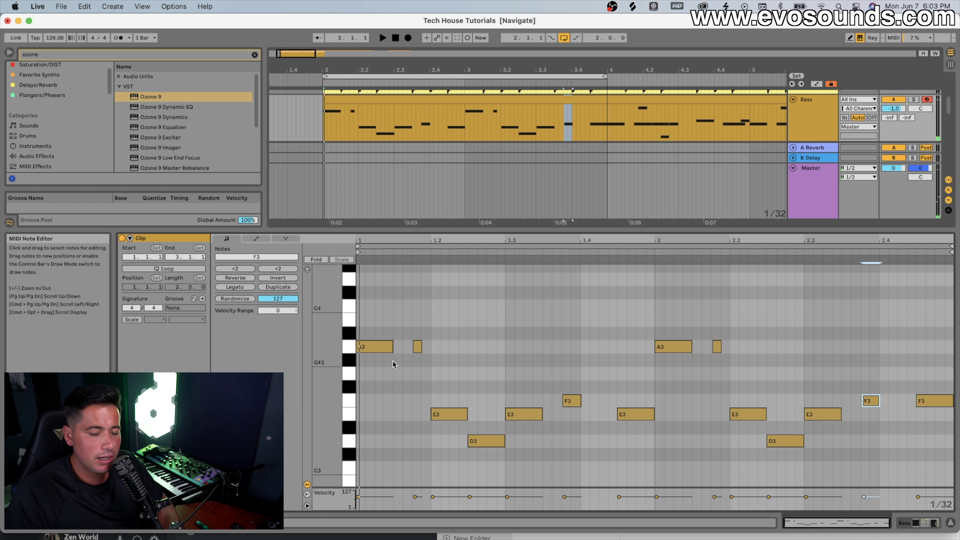
{"action": "scroll", "coordinate": [401, 373], "scroll_direction": "down", "scroll_amount": 3}
{"action": "double_click", "coordinate": [388, 379]}
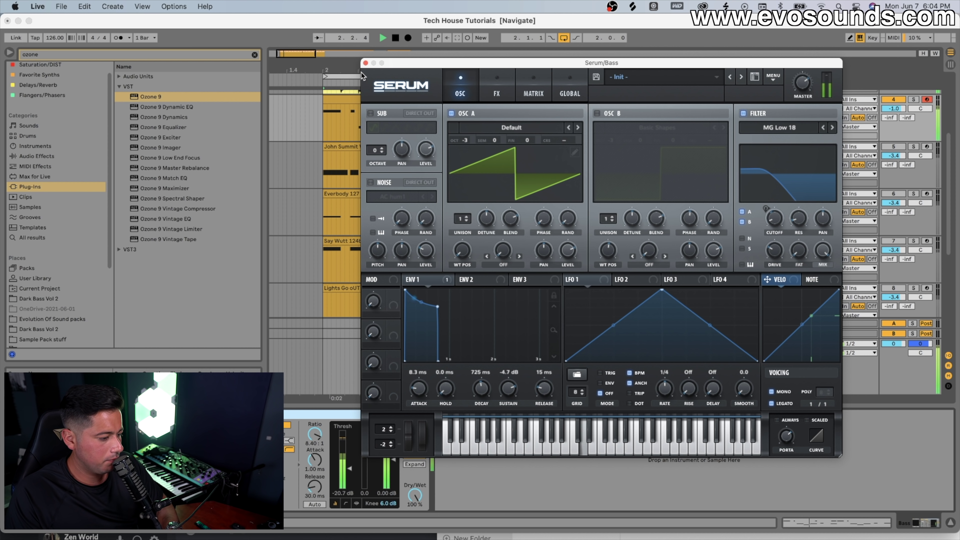
{"action": "left_click", "coordinate": [366, 63]}
Add short overlapping A3 notes at the ends of the notes at 1.3, 1.4.3 and 2.4.3, and short B2 notes ending both D3 notes
{"action": "double_click", "coordinate": [711, 319]}
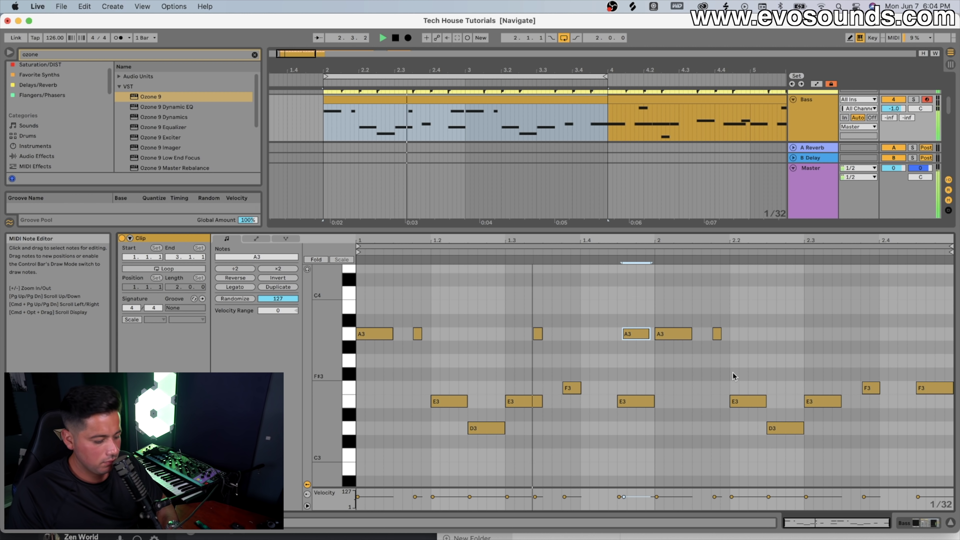
{"action": "key", "text": "space"}
{"action": "left_click_drag", "start_coordinate": [622, 333], "coordinate": [633, 334]}
{"action": "key", "text": "space"}
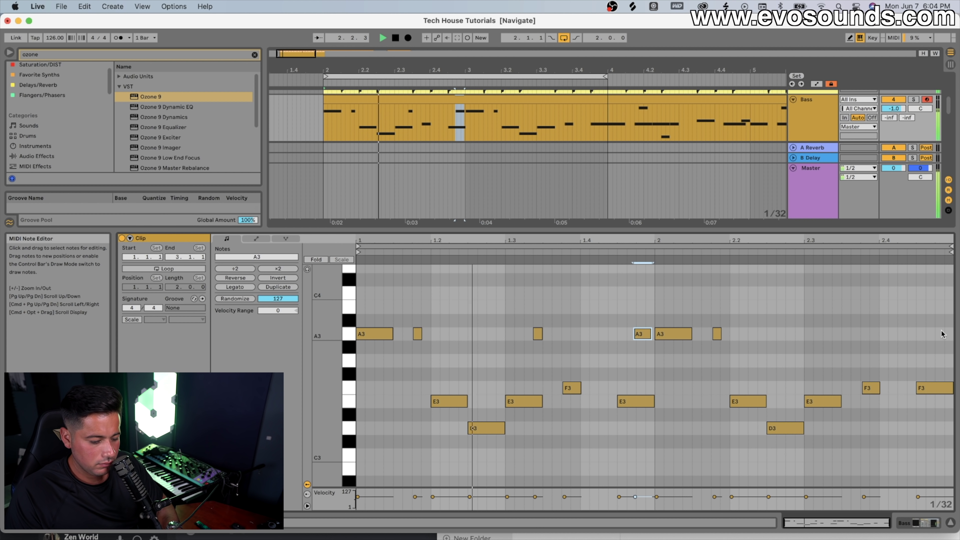
{"action": "double_click", "coordinate": [948, 335]}
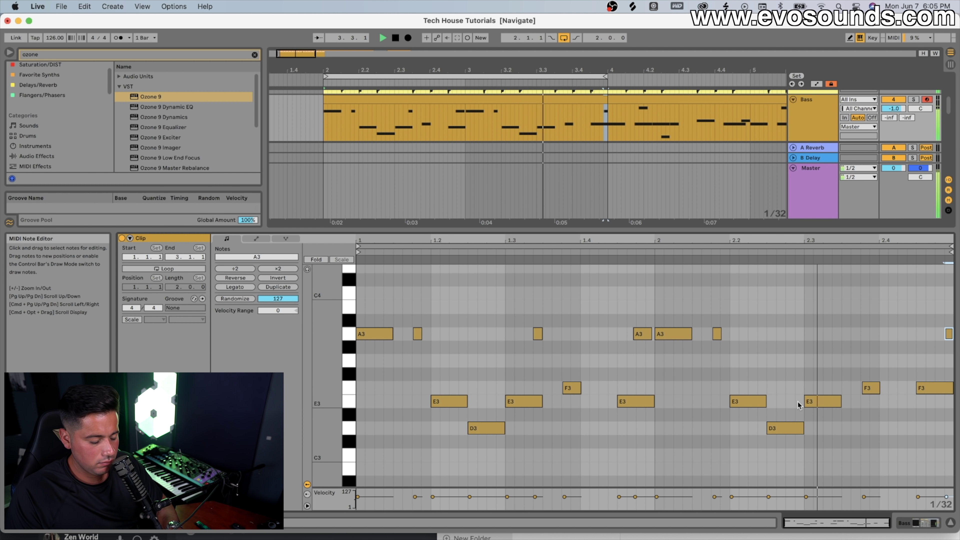
{"action": "double_click", "coordinate": [799, 469]}
{"action": "double_click", "coordinate": [500, 468]}
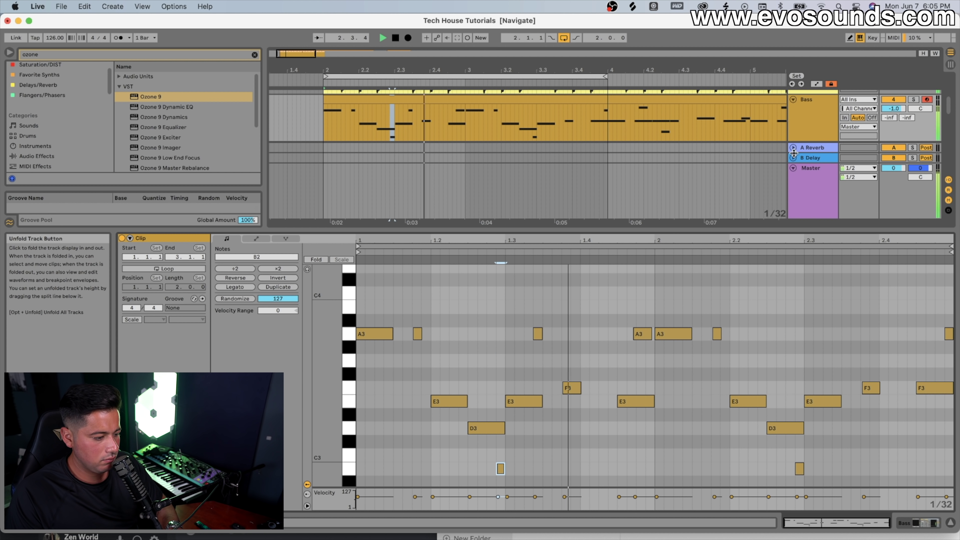
Stop playback and undo the added notes and pitch moves until every bass note is back on A3
{"action": "left_click", "coordinate": [810, 139]}
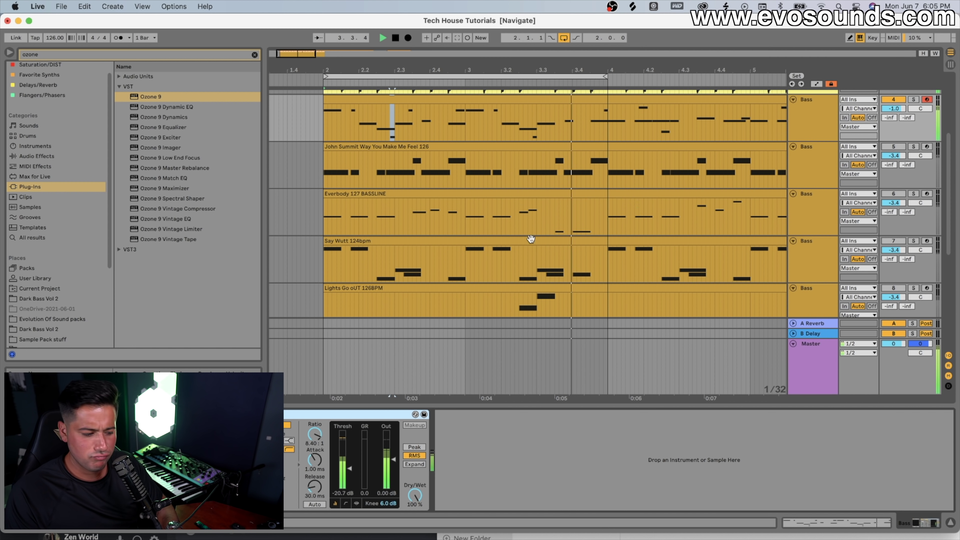
{"action": "key", "text": "space"}
{"action": "key", "text": "super+z"}
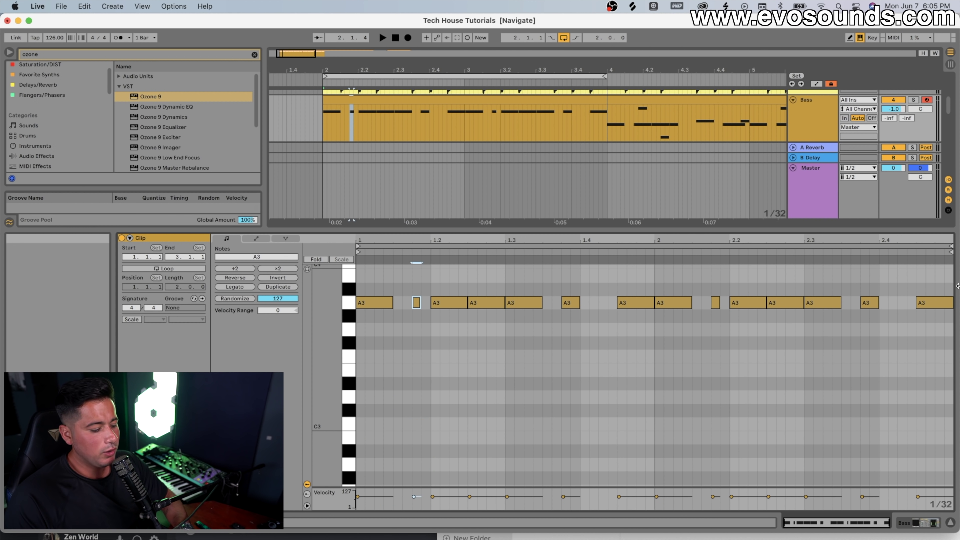
Raise bar 1's notes at 1.2 and 1.3 to C4, 1.2.3 and 1.4.3 to E4, and 1.3.4 to D4 while playing
{"action": "scroll", "coordinate": [729, 368], "scroll_direction": "up", "scroll_amount": 3}
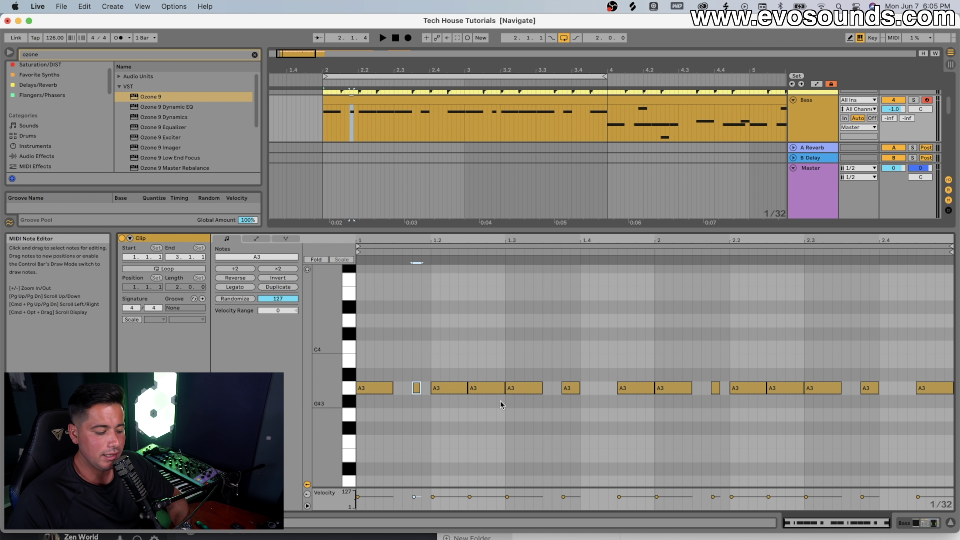
{"action": "left_click_drag", "start_coordinate": [454, 390], "coordinate": [453, 345]}
{"action": "left_click_drag", "start_coordinate": [495, 387], "coordinate": [489, 300]}
{"action": "key", "text": "space"}
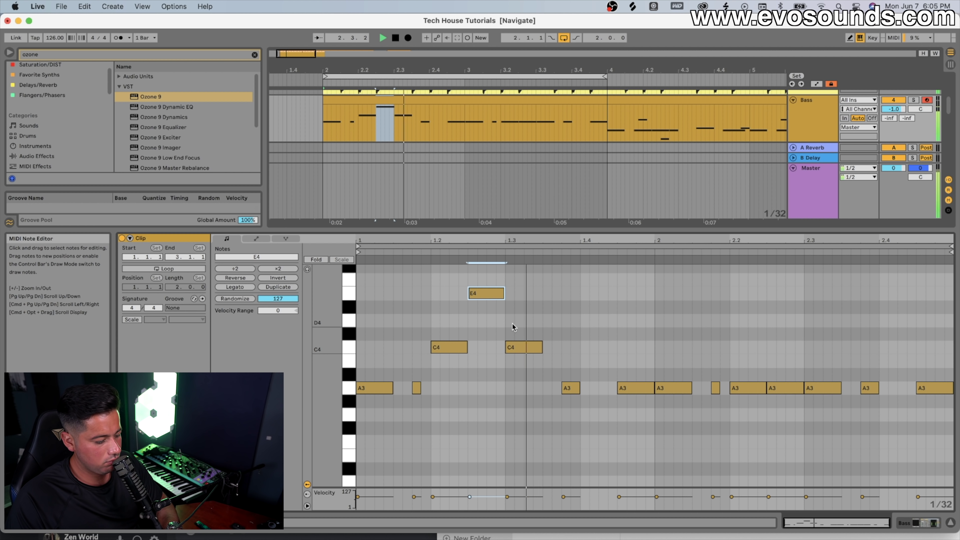
{"action": "left_click_drag", "start_coordinate": [570, 388], "coordinate": [569, 320]}
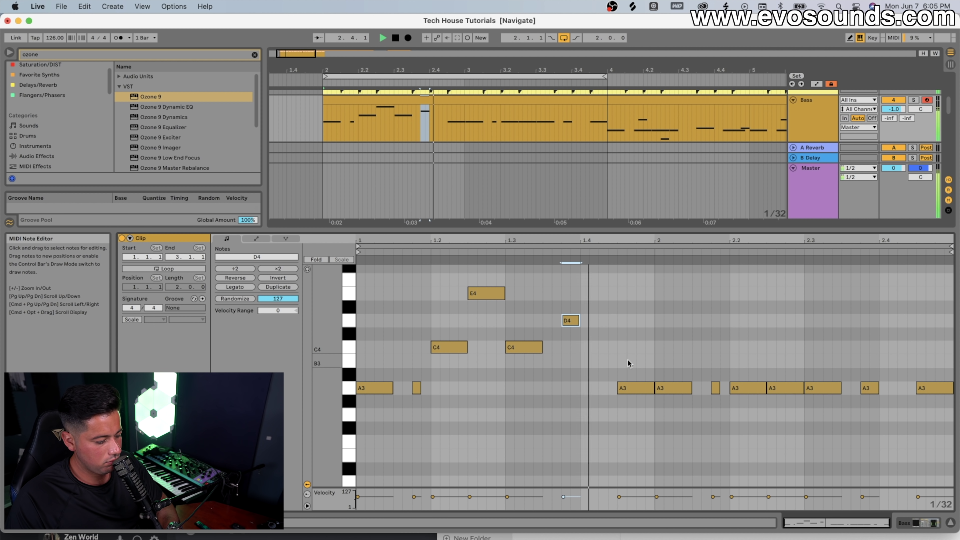
{"action": "left_click_drag", "start_coordinate": [632, 388], "coordinate": [632, 295]}
{"action": "left_click_drag", "start_coordinate": [576, 323], "coordinate": [571, 361]}
{"action": "key", "text": "super+z"}
Lower the note at 1.2.3 to G3 and the note at 1.3 to F3
{"action": "left_click_drag", "start_coordinate": [453, 384], "coordinate": [685, 262]}
{"action": "left_click", "coordinate": [488, 320]}
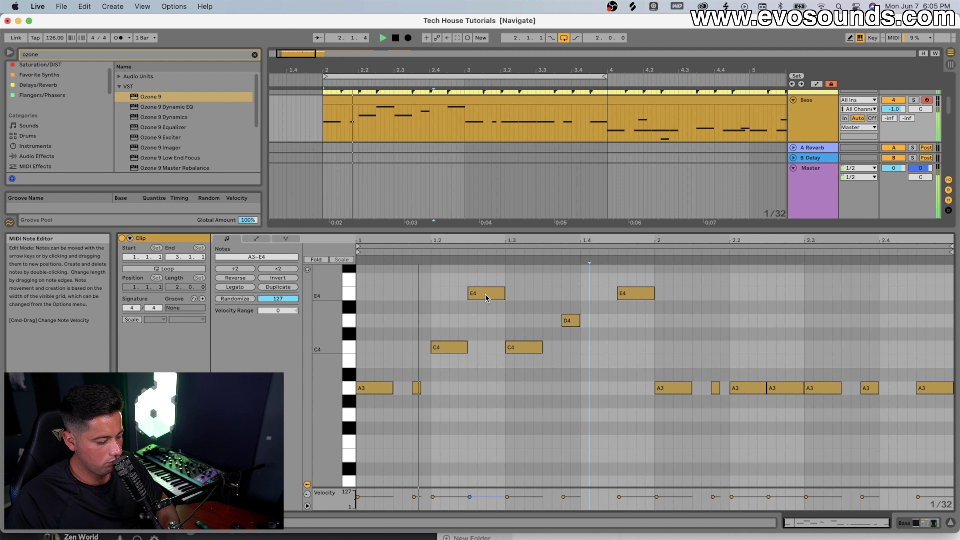
{"action": "left_click_drag", "start_coordinate": [485, 295], "coordinate": [487, 414]}
{"action": "left_click_drag", "start_coordinate": [525, 347], "coordinate": [522, 441]}
{"action": "key", "text": "space"}
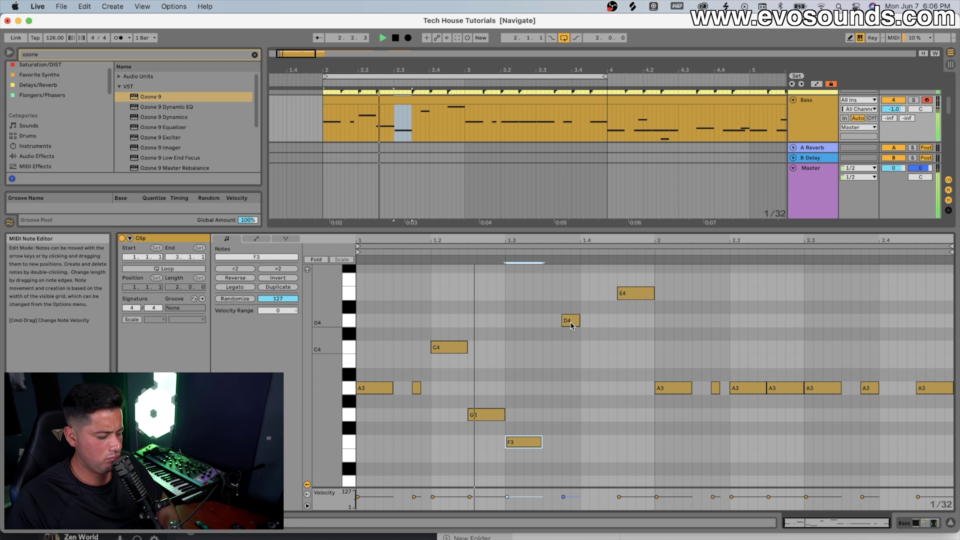
Audition the C4, G3 and F3 notes in bar 1, and lower the notes at 1.3.4 and 1.4.3 to F3
{"action": "left_click", "coordinate": [453, 348]}
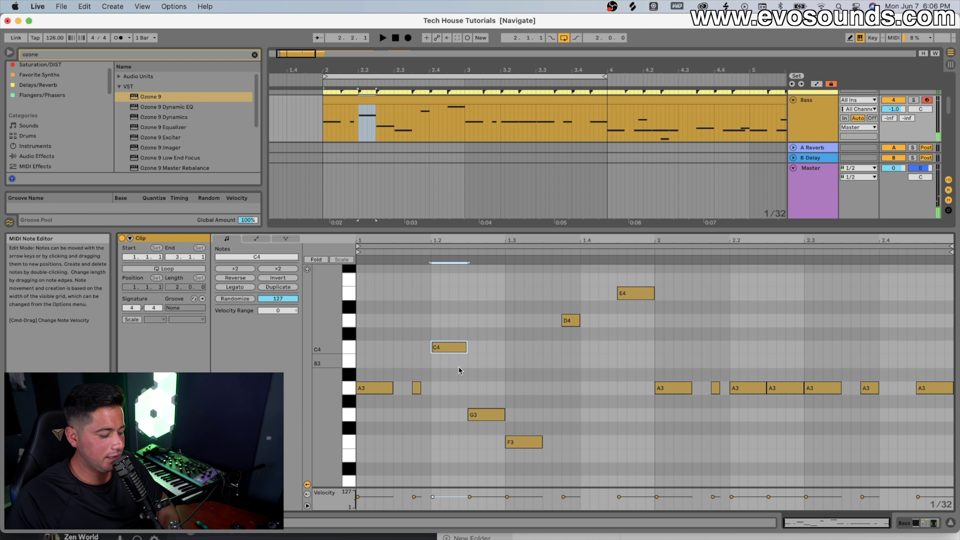
{"action": "left_click", "coordinate": [485, 415]}
{"action": "left_click", "coordinate": [523, 442]}
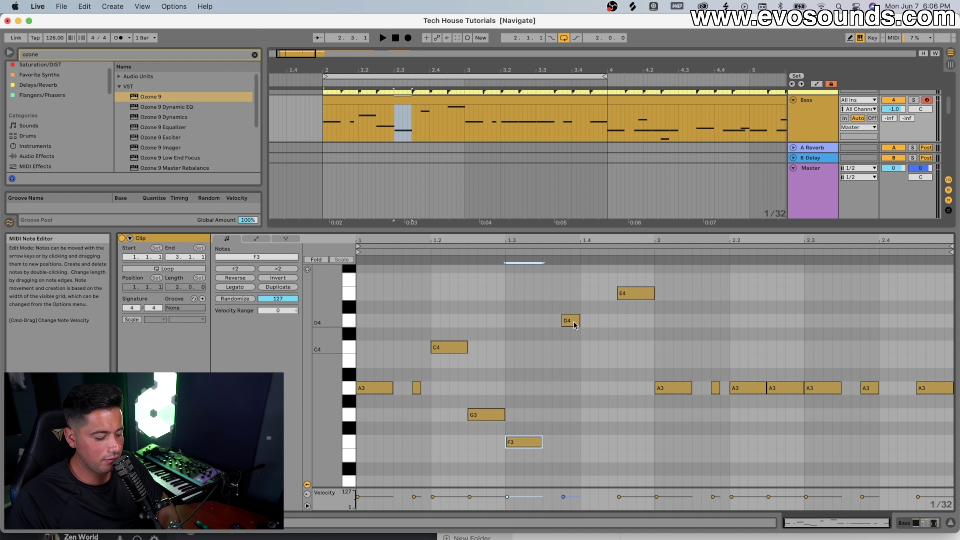
{"action": "double_click", "coordinate": [576, 455]}
{"action": "left_click_drag", "start_coordinate": [624, 294], "coordinate": [625, 442]}
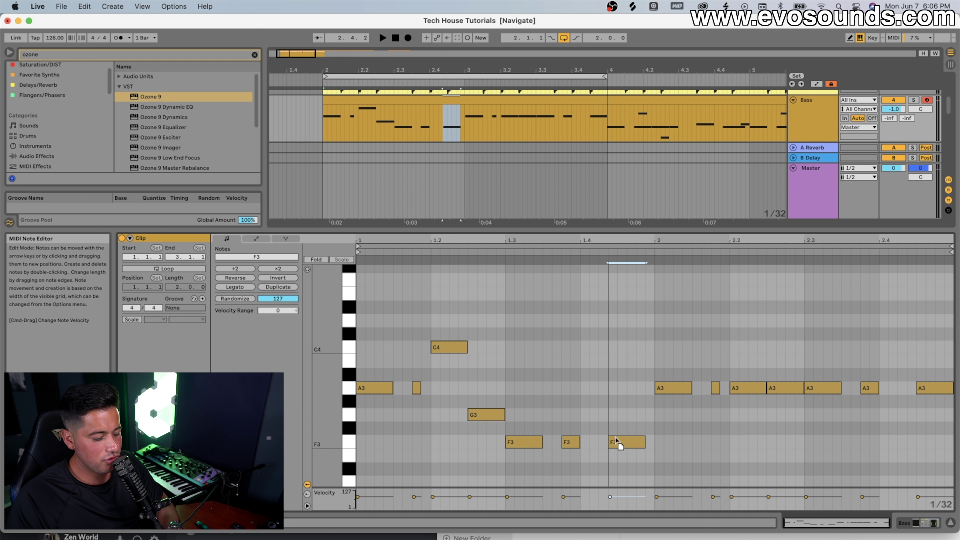
{"action": "scroll", "coordinate": [526, 443], "scroll_direction": "down", "scroll_amount": 1}
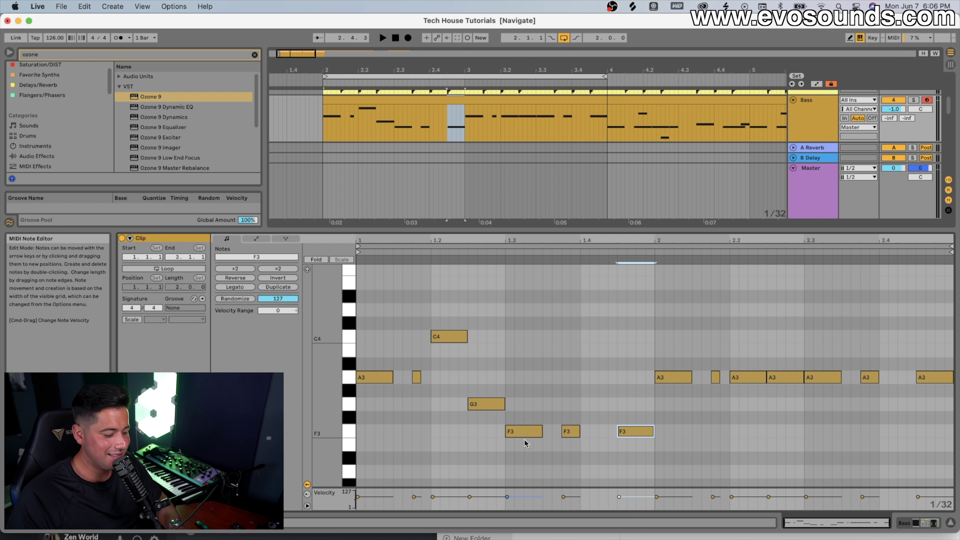
{"action": "left_click", "coordinate": [507, 433]}
{"action": "left_click_drag", "start_coordinate": [521, 434], "coordinate": [524, 284]}
{"action": "left_click_drag", "start_coordinate": [525, 395], "coordinate": [534, 286]}
{"action": "key", "text": "Delete"}
Try the 1.4.3 note on G3 and set it back to F3, raise the 1.3.4 note to A3, and play the loop
{"action": "key", "text": "space"}
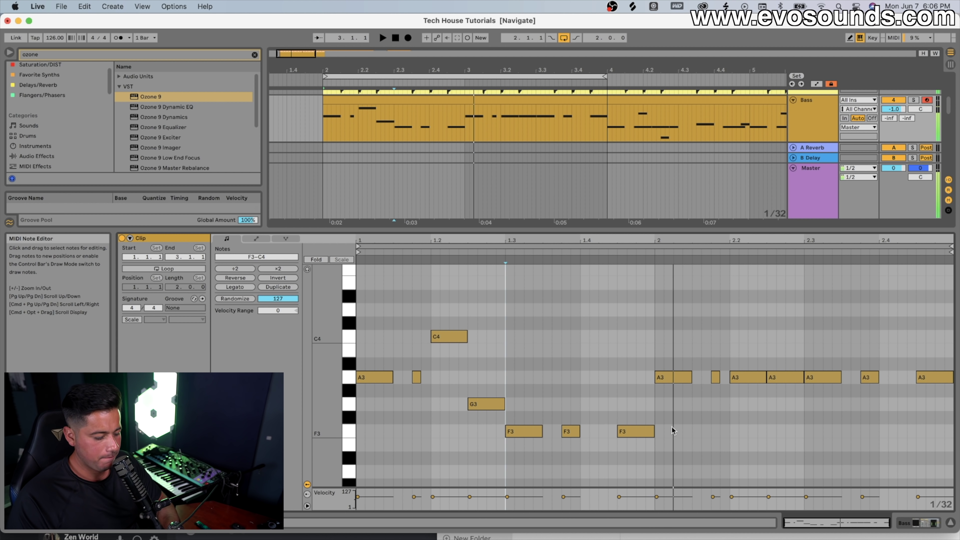
{"action": "left_click_drag", "start_coordinate": [634, 434], "coordinate": [634, 412]}
{"action": "key", "text": "space"}
{"action": "left_click_drag", "start_coordinate": [570, 431], "coordinate": [571, 417]}
{"action": "left_click_drag", "start_coordinate": [628, 404], "coordinate": [629, 433]}
{"action": "key", "text": "space"}
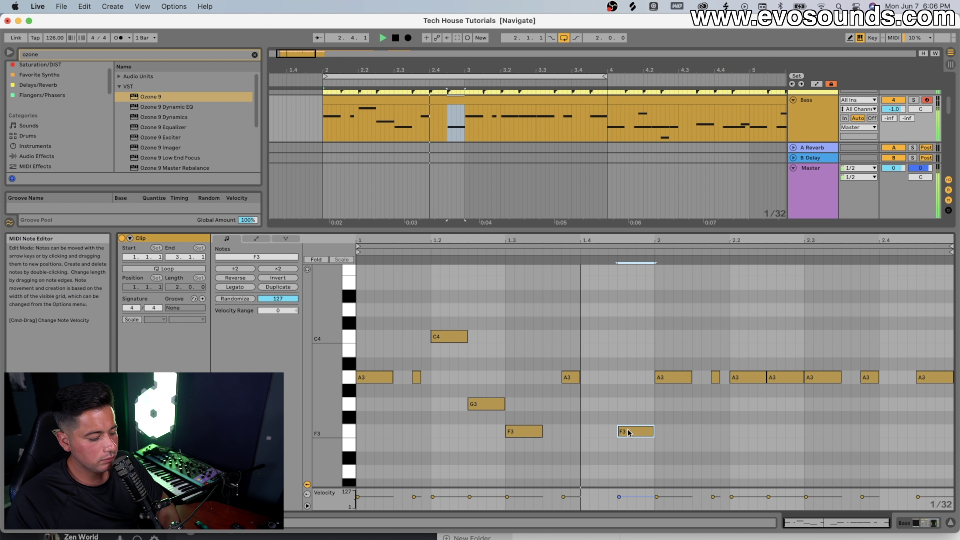
{"action": "key", "text": "space"}
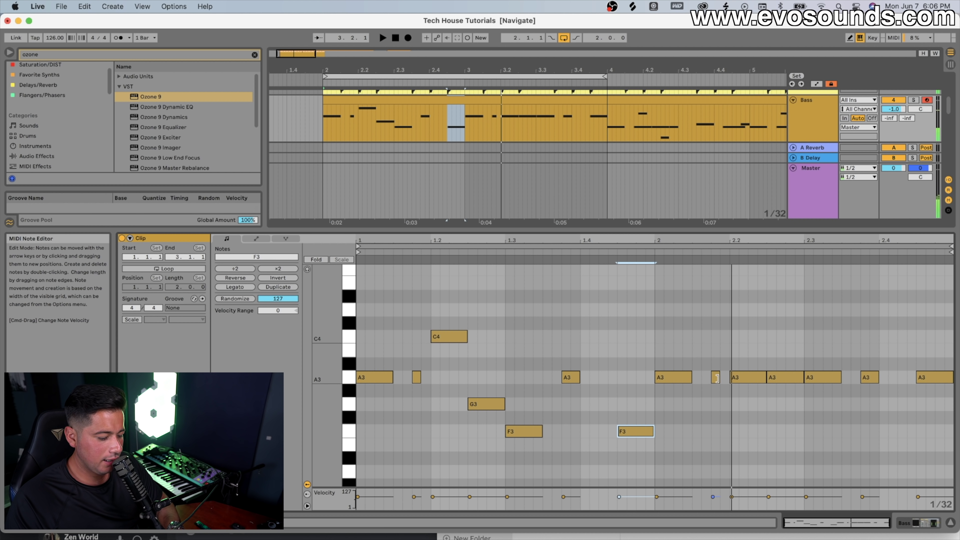
Move bar 2's A3 notes from 2.2 onward to C4, G3, F3, D3 and E3, and play the loop
{"action": "left_click_drag", "start_coordinate": [743, 376], "coordinate": [740, 337]}
{"action": "left_click_drag", "start_coordinate": [782, 377], "coordinate": [818, 433]}
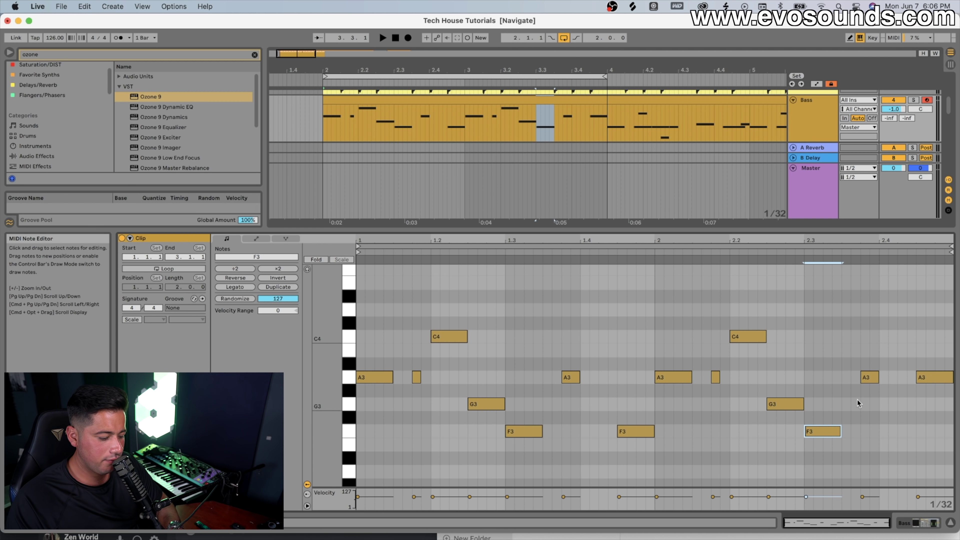
{"action": "left_click", "coordinate": [871, 378]}
{"action": "left_click_drag", "start_coordinate": [871, 378], "coordinate": [871, 472]}
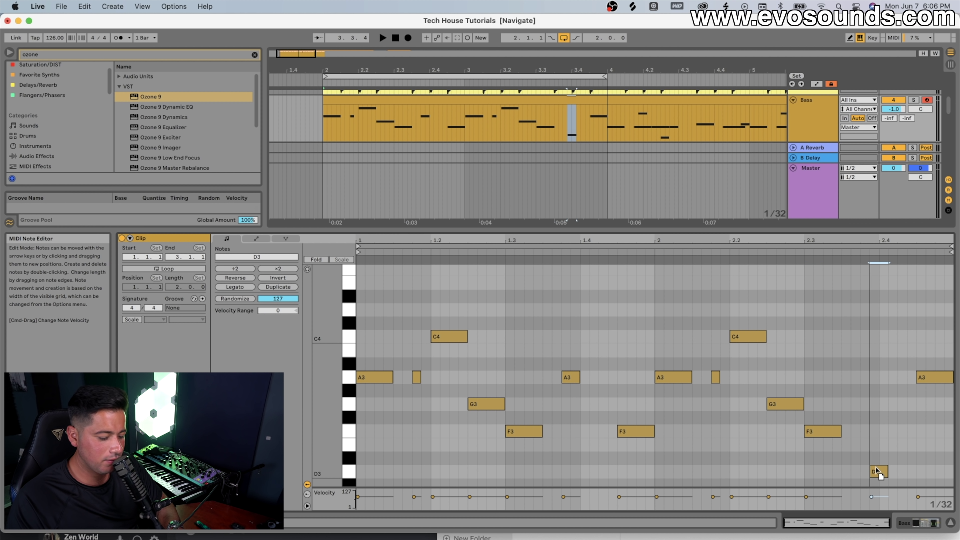
{"action": "left_click_drag", "start_coordinate": [942, 376], "coordinate": [934, 445]}
{"action": "key", "text": "space"}
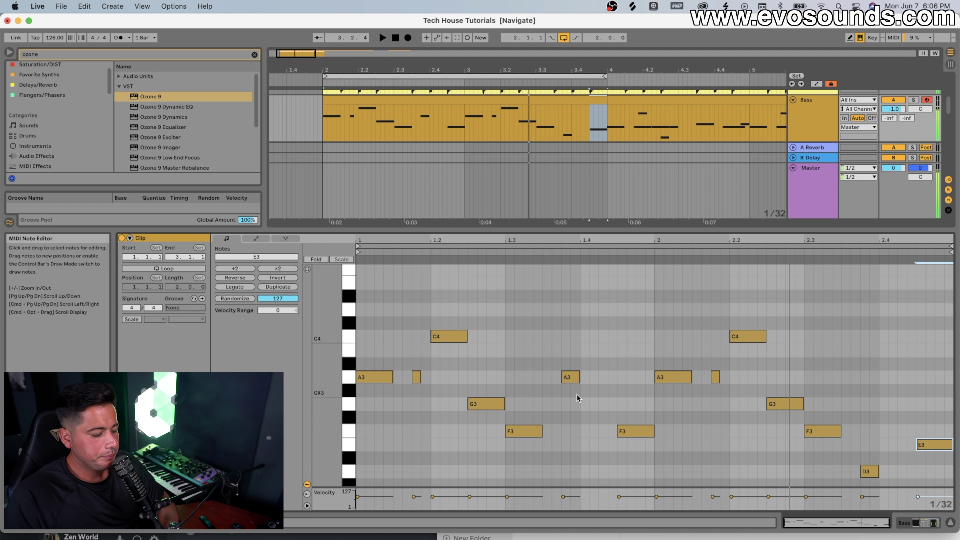
Try shortening the G3 note at 1.2.3 and lengthening the F3 note at 1.3 up to 1.3.4, and play the loop
{"action": "left_click", "coordinate": [434, 359]}
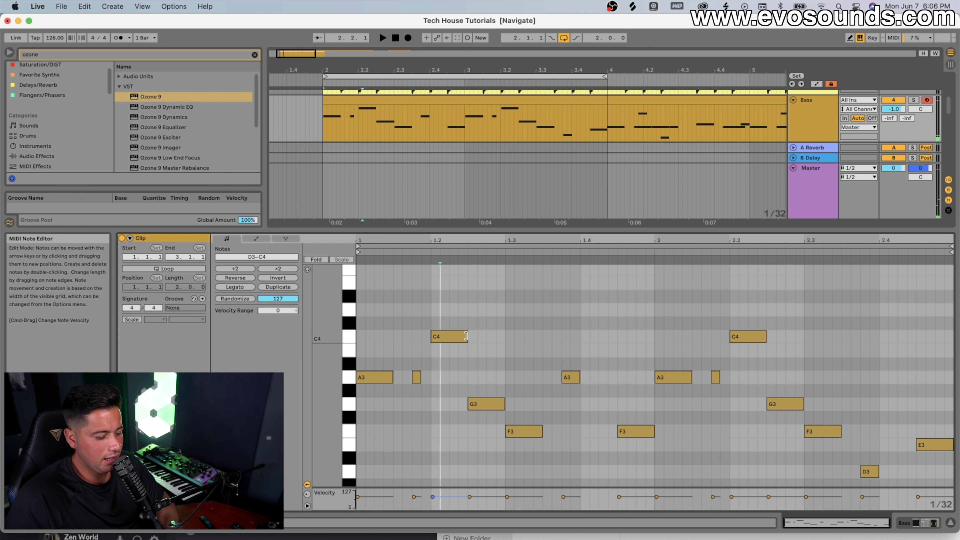
{"action": "key", "text": "space"}
{"action": "left_click", "coordinate": [439, 337]}
{"action": "left_click", "coordinate": [494, 410]}
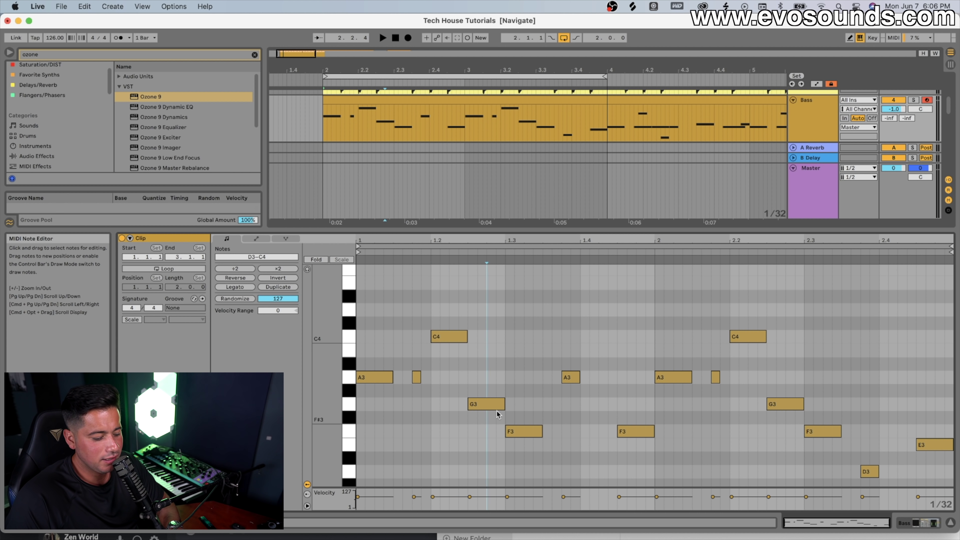
{"action": "left_click", "coordinate": [516, 431]}
{"action": "mouse_move", "coordinate": [465, 336]}
{"action": "left_mouse_down"}
{"action": "mouse_move", "coordinate": [456, 337]}
{"action": "mouse_move", "coordinate": [467, 337]}
{"action": "left_mouse_up"}
{"action": "left_click_drag", "start_coordinate": [504, 404], "coordinate": [495, 403]}
{"action": "left_click_drag", "start_coordinate": [540, 430], "coordinate": [556, 431]}
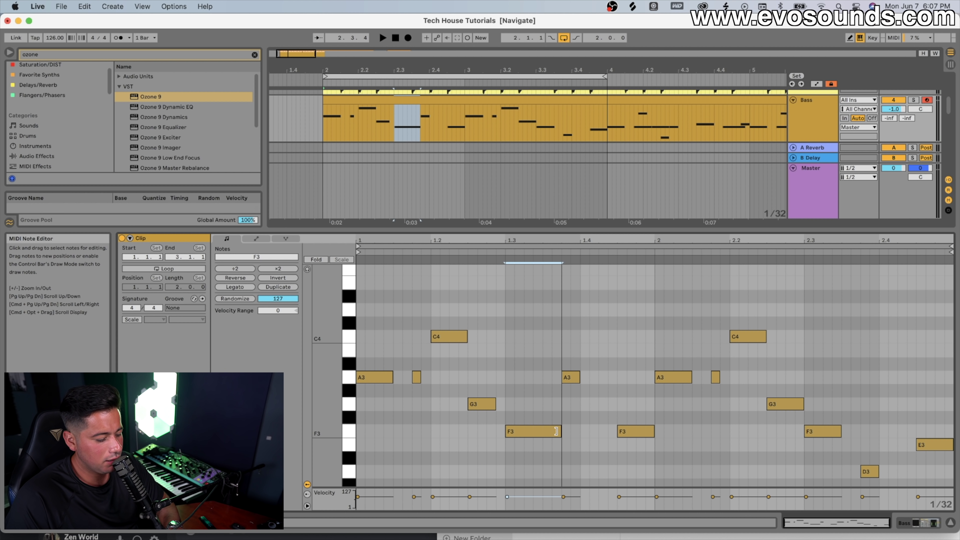
{"action": "key", "text": "space"}
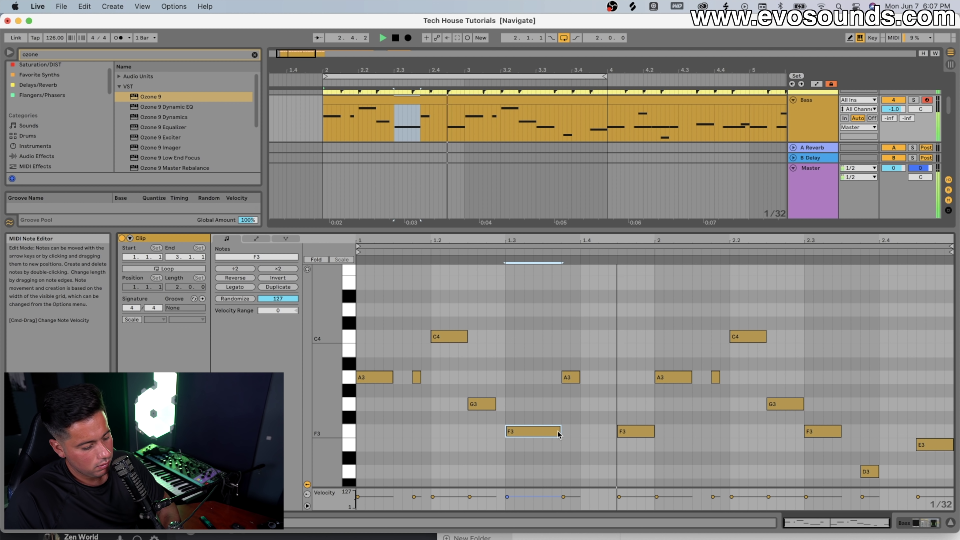
{"action": "key", "text": "space"}
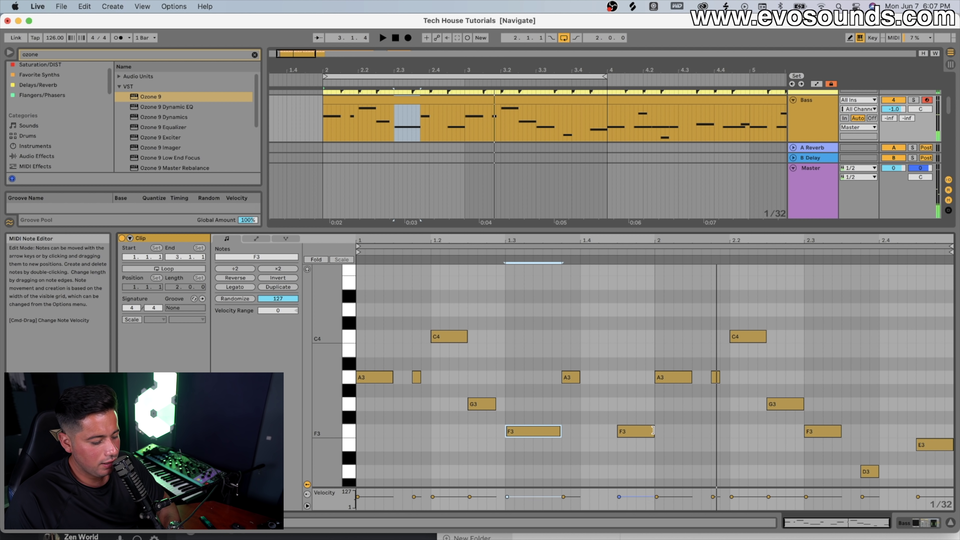
Shorten the F3 note at 1.4.3 to a sixteenth and set the notes at 1.2.3 and 1.3 back to eighths
{"action": "left_click_drag", "start_coordinate": [653, 431], "coordinate": [637, 432]}
{"action": "key", "text": "space"}
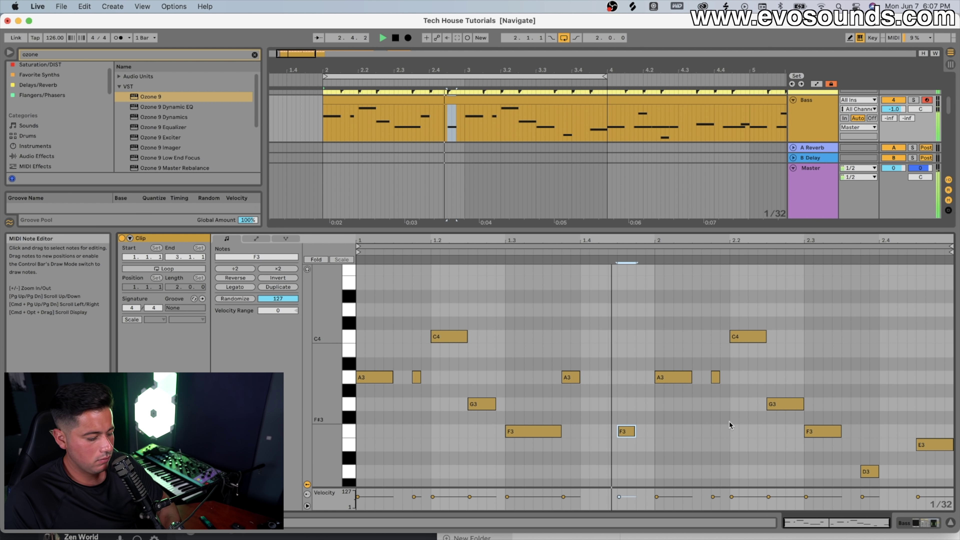
{"action": "left_click_drag", "start_coordinate": [494, 403], "coordinate": [502, 403]}
{"action": "left_click_drag", "start_coordinate": [560, 431], "coordinate": [542, 431]}
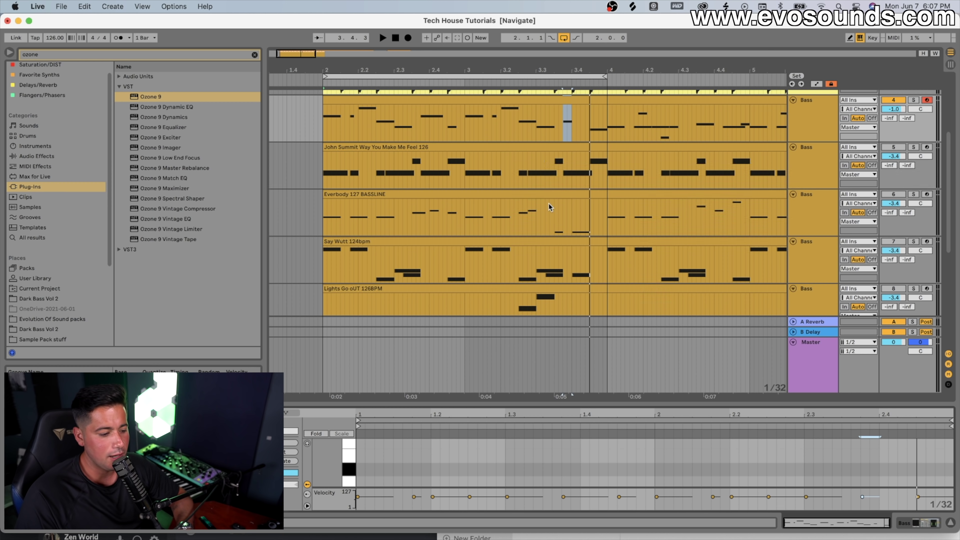
Delete the Kick clips in bar 5 and extend the arrangement loop to four bars, ending at bar 6
{"action": "scroll", "coordinate": [515, 152], "scroll_direction": "up", "scroll_amount": 2}
{"action": "left_click", "coordinate": [514, 136]}
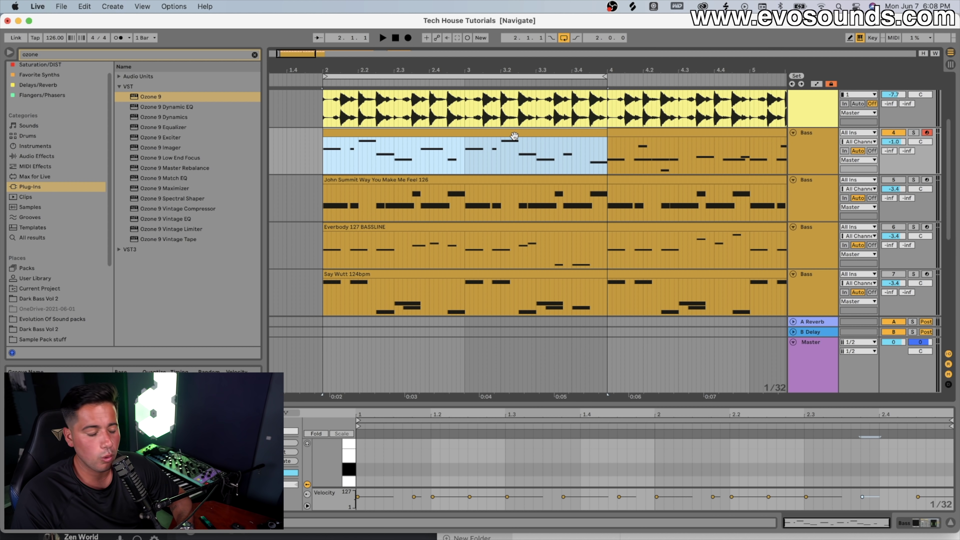
{"action": "left_click", "coordinate": [515, 133]}
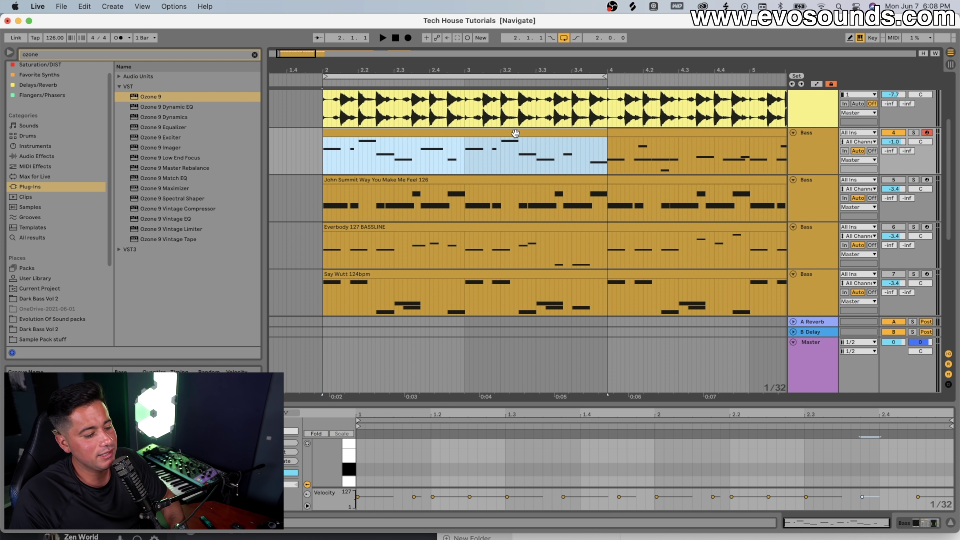
{"action": "scroll", "coordinate": [547, 136], "scroll_direction": "up", "scroll_amount": 5}
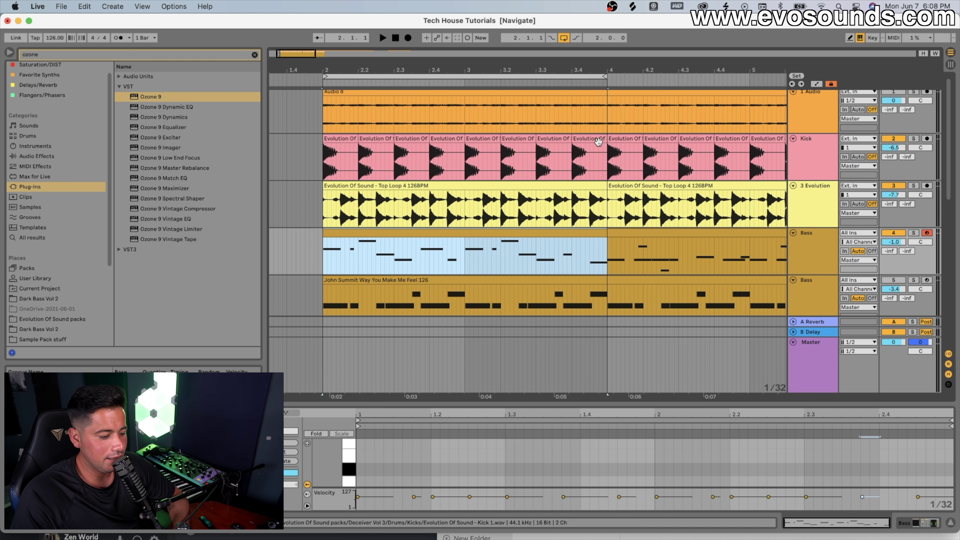
{"action": "left_click_drag", "start_coordinate": [606, 157], "coordinate": [459, 144]}
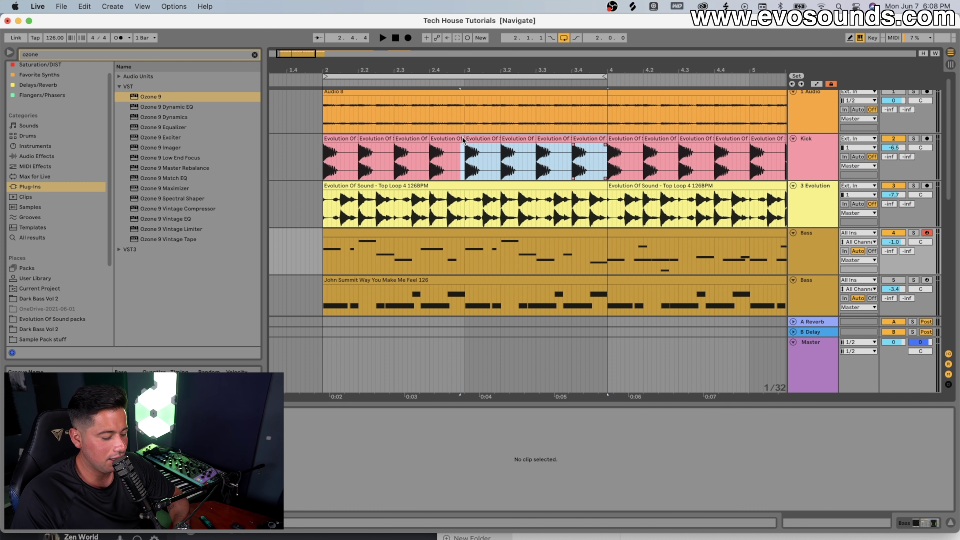
{"action": "scroll", "coordinate": [529, 159], "scroll_direction": "right", "scroll_amount": 5}
{"action": "left_click", "coordinate": [571, 160]}
{"action": "left_click_drag", "start_coordinate": [571, 161], "coordinate": [574, 136]}
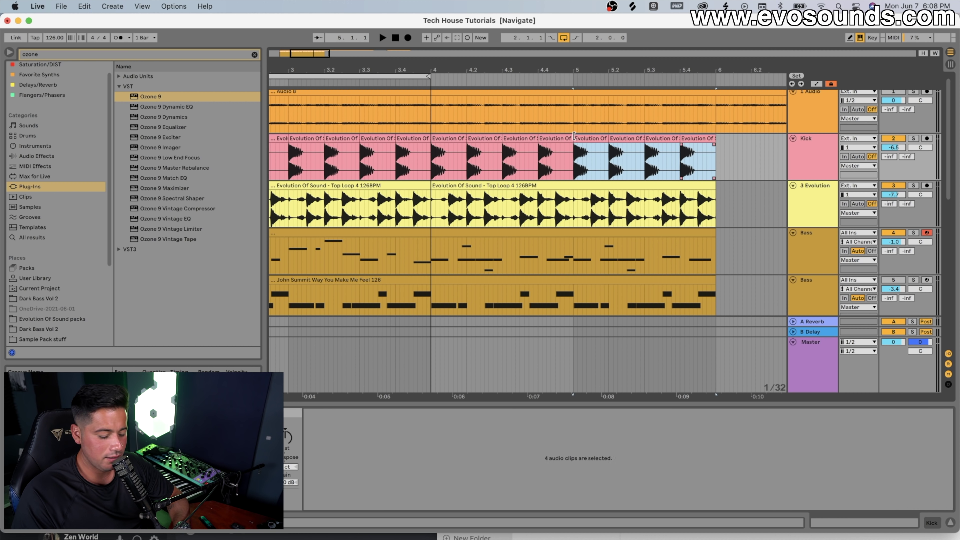
{"action": "key", "text": "Delete"}
{"action": "left_click_drag", "start_coordinate": [425, 75], "coordinate": [719, 76]}
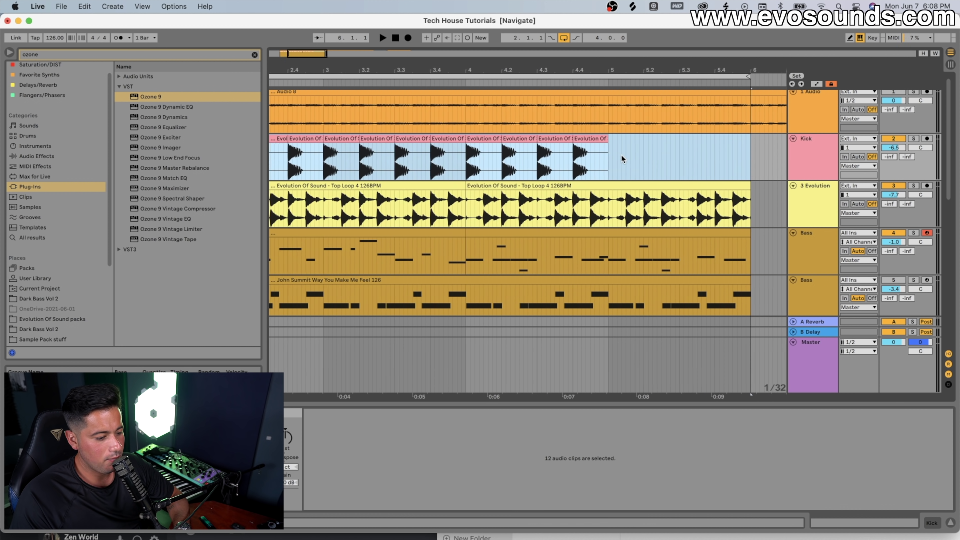
Replace the bass clip in bars 4 and 5 with a duplicate of the new bassline from bars 2 and 3
{"action": "scroll", "coordinate": [656, 186], "scroll_direction": "down", "scroll_amount": 2}
{"action": "scroll", "coordinate": [655, 186], "scroll_direction": "left", "scroll_amount": 2}
{"action": "left_click", "coordinate": [670, 203]}
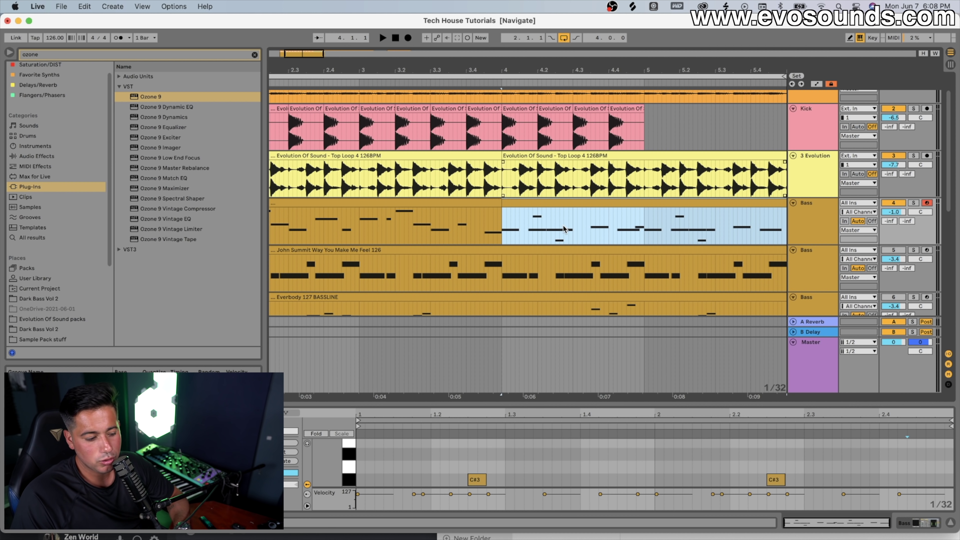
{"action": "scroll", "coordinate": [573, 204], "scroll_direction": "right", "scroll_amount": 3}
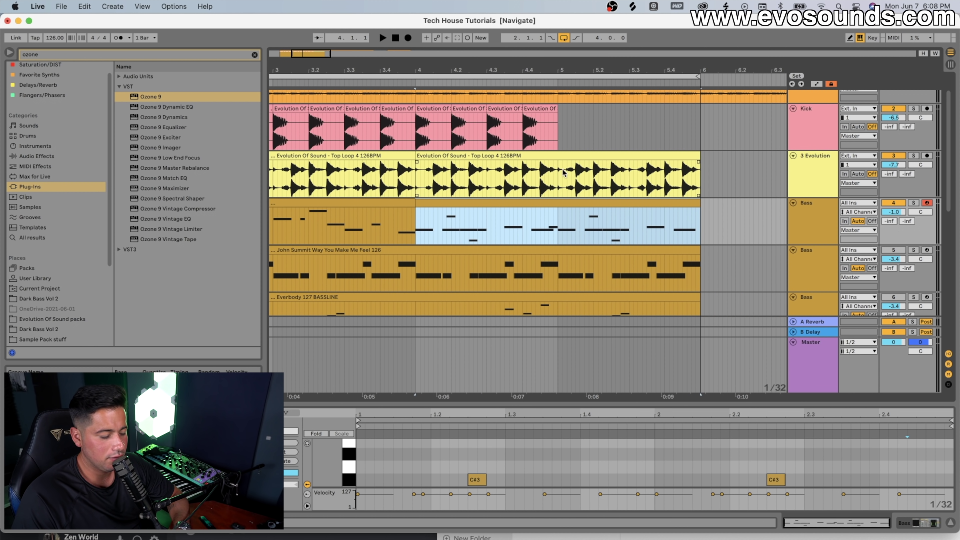
{"action": "key", "text": "Left"}
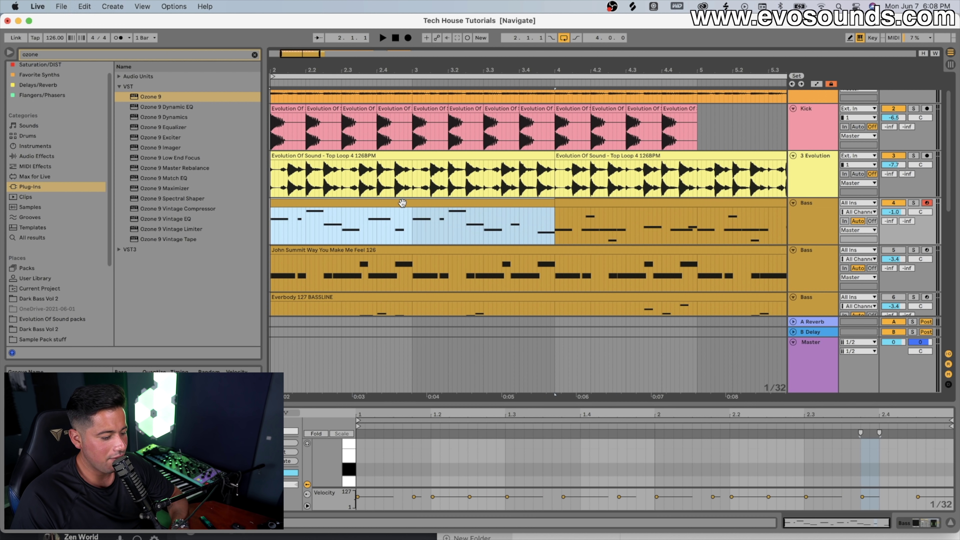
{"action": "key", "text": "super+d"}
{"action": "key", "text": "minus"}
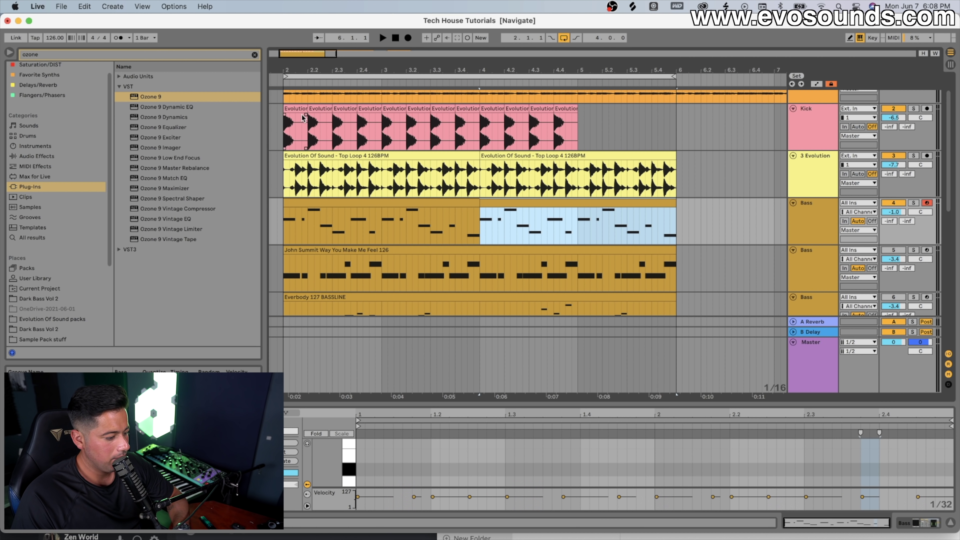
Play the four-bar loop to hear the duplicated bassline against the drums and the kick break in bar 5
{"action": "left_click", "coordinate": [299, 108]}
{"action": "key", "text": "space"}
{"action": "scroll", "coordinate": [383, 180], "scroll_direction": "right", "scroll_amount": 1}
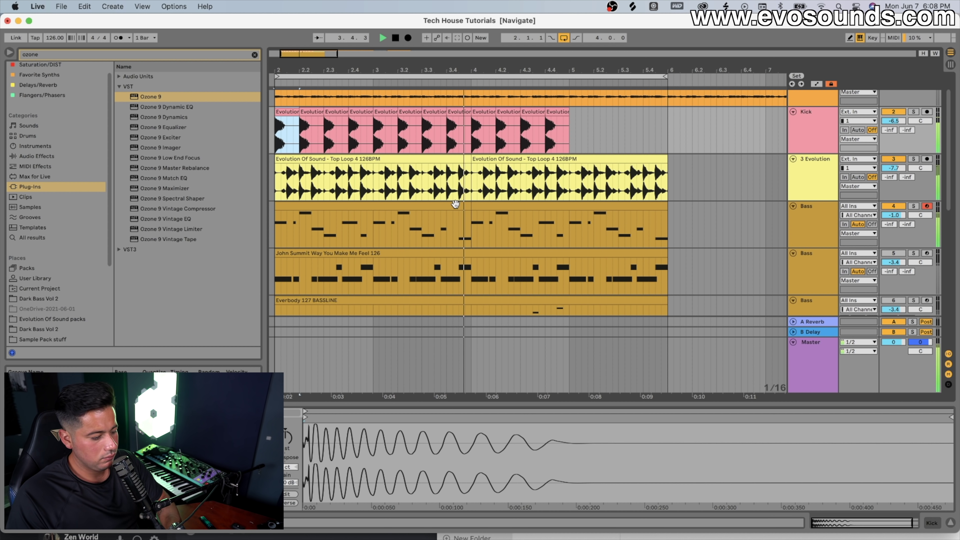
{"action": "scroll", "coordinate": [522, 215], "scroll_direction": "right", "scroll_amount": 2}
{"action": "left_click", "coordinate": [522, 214]}
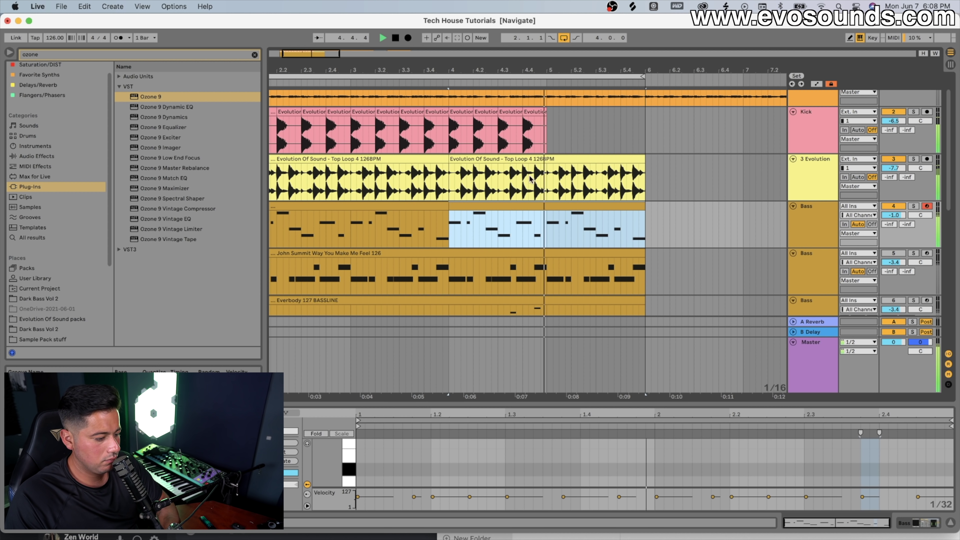
{"action": "left_click", "coordinate": [508, 159]}
{"action": "key", "text": "space"}
Separate bar 5 of the new bassline into its own one-bar clip
{"action": "left_click", "coordinate": [544, 204]}
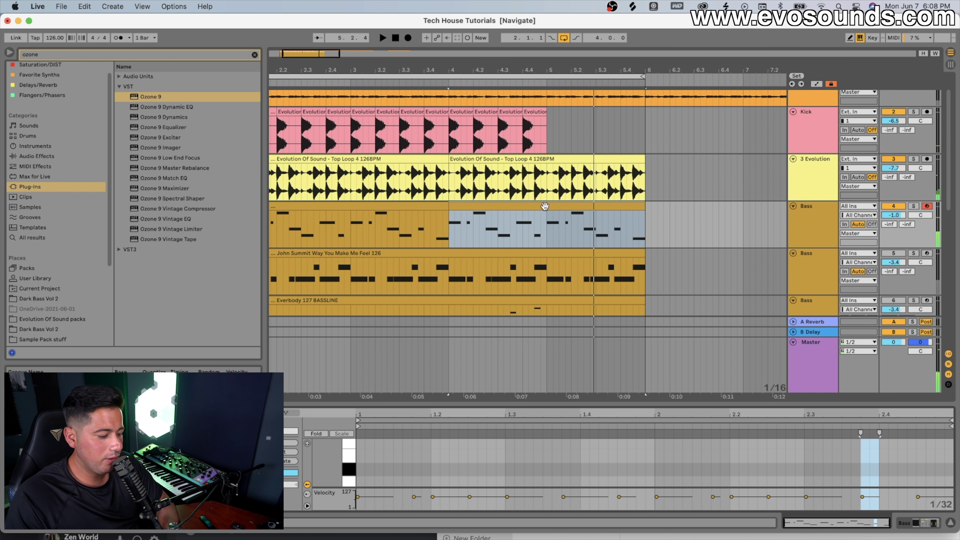
{"action": "left_click_drag", "start_coordinate": [546, 214], "coordinate": [649, 214]}
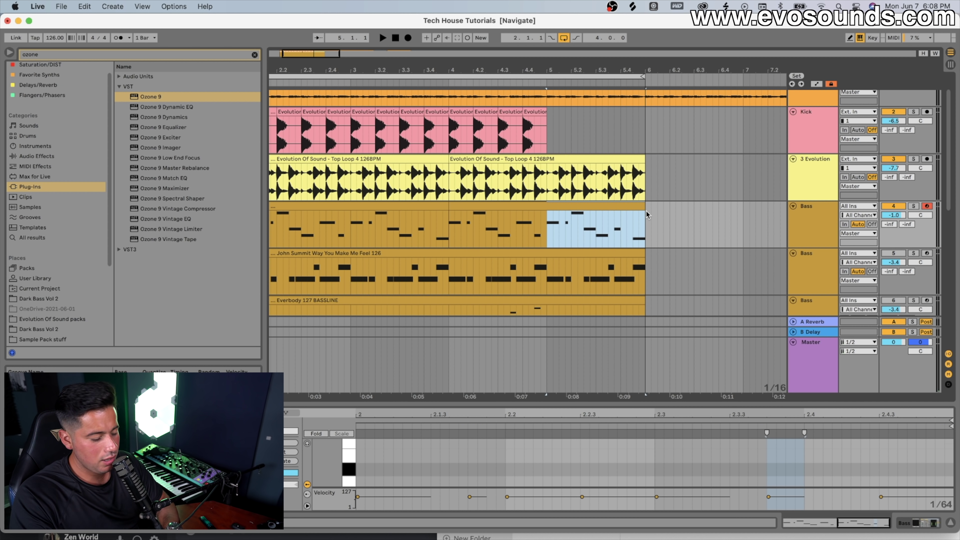
{"action": "scroll", "coordinate": [646, 211], "scroll_direction": "left", "scroll_amount": 2}
{"action": "scroll", "coordinate": [646, 212], "scroll_direction": "left", "scroll_amount": 1}
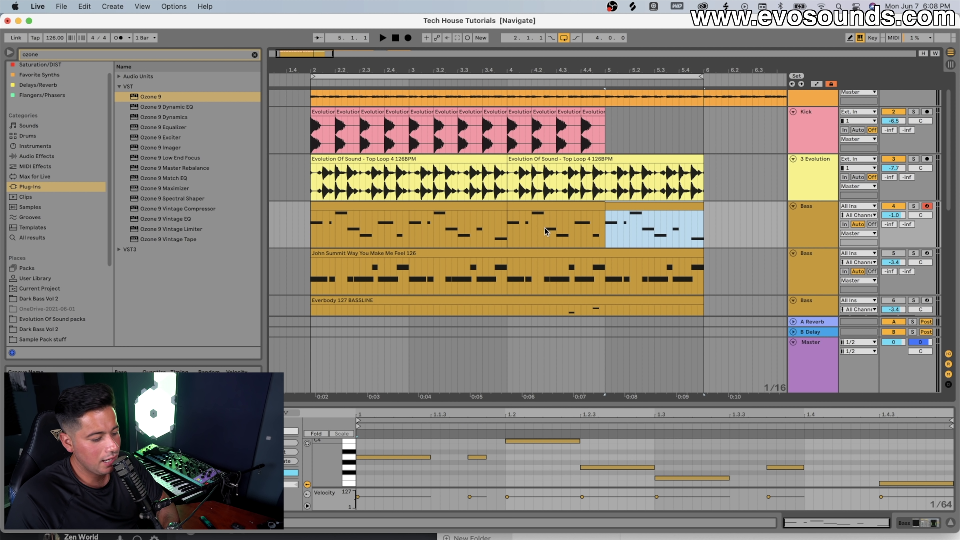
Play from bar 4, open the bar 5 bass clip and enlarge its note editor
{"action": "left_click", "coordinate": [528, 150]}
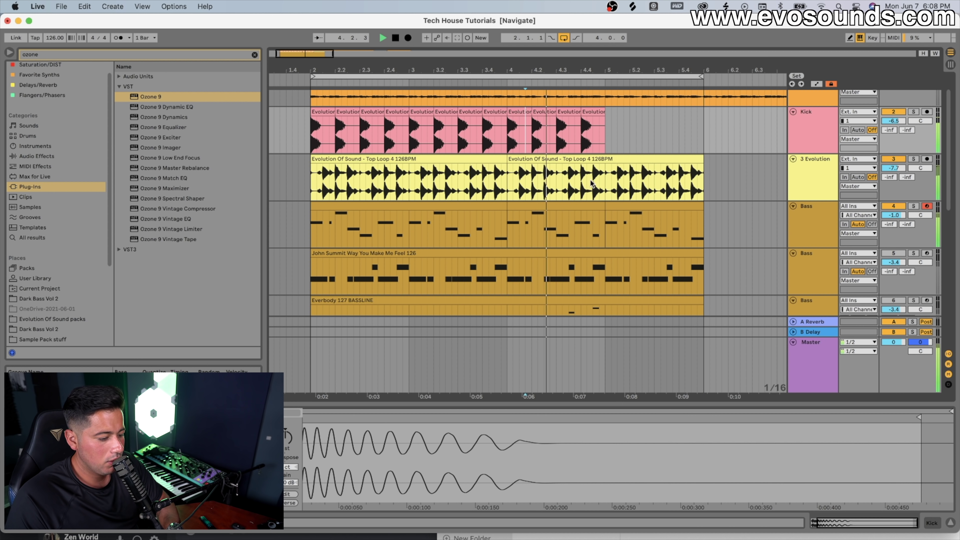
{"action": "key", "text": "space"}
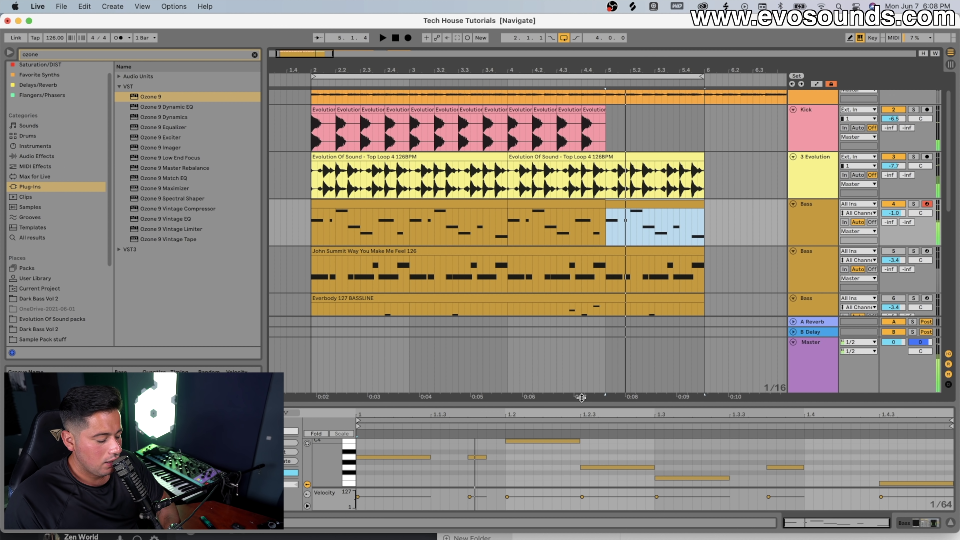
{"action": "left_click_drag", "start_coordinate": [583, 393], "coordinate": [578, 274]}
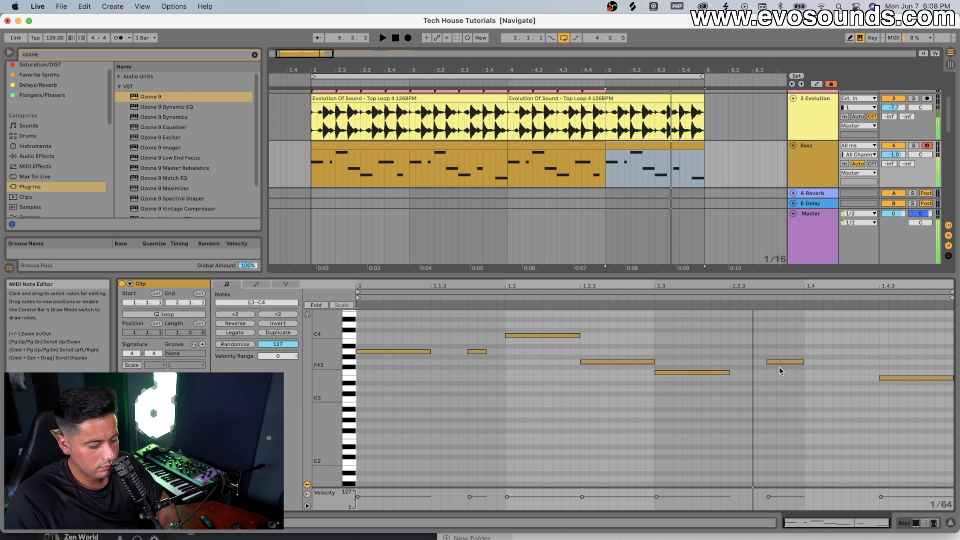
{"action": "left_click_drag", "start_coordinate": [767, 361], "coordinate": [771, 335]}
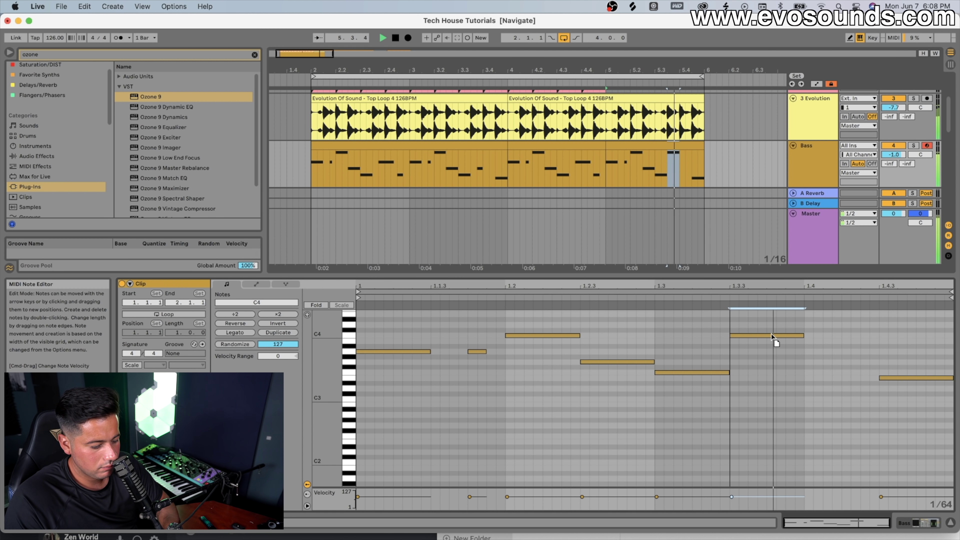
{"action": "key", "text": "super+z"}
{"action": "key", "text": "super+z"}
Raise the bar 5 clip's note at 1.3.4 to C4 and its last note at 1.4.3 to B3
{"action": "left_click_drag", "start_coordinate": [779, 362], "coordinate": [781, 333]}
{"action": "left_click_drag", "start_coordinate": [897, 378], "coordinate": [894, 341]}
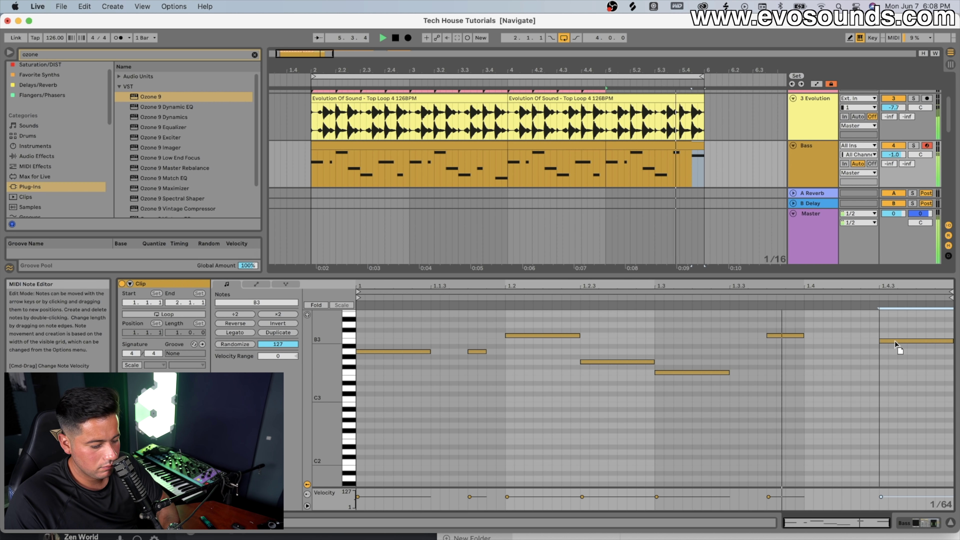
Compare the notes of the main two-bar bass clip with the bar 5 variation
{"action": "left_click", "coordinate": [456, 146]}
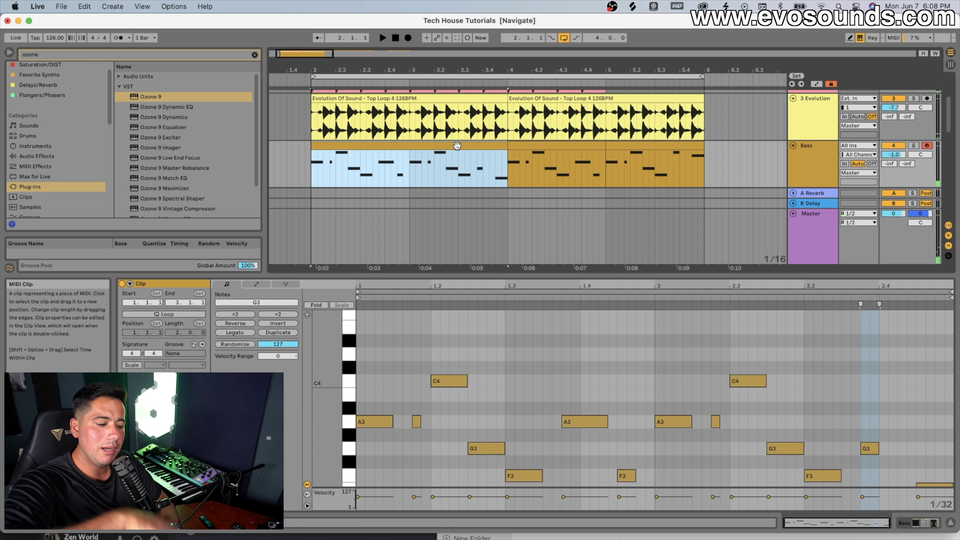
{"action": "left_click", "coordinate": [638, 159]}
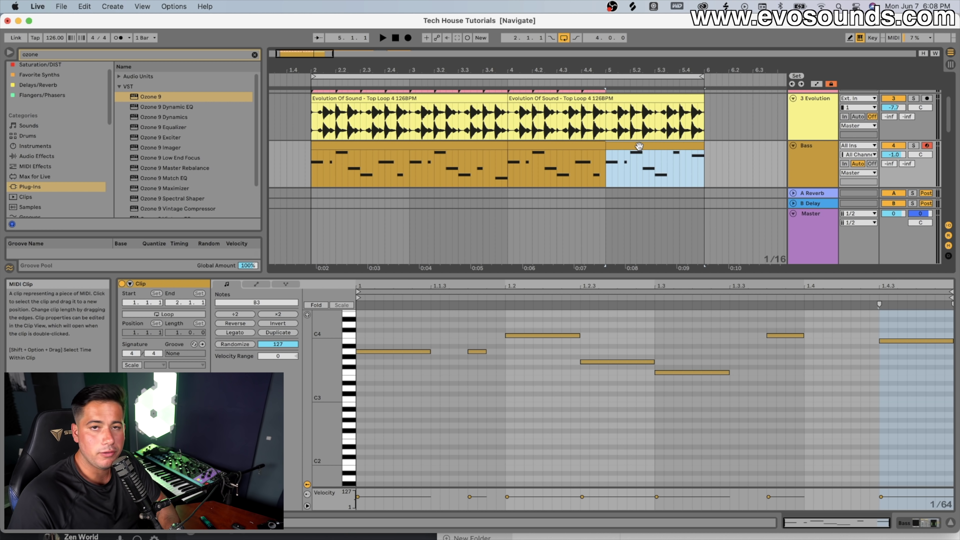
{"action": "left_click", "coordinate": [417, 143]}
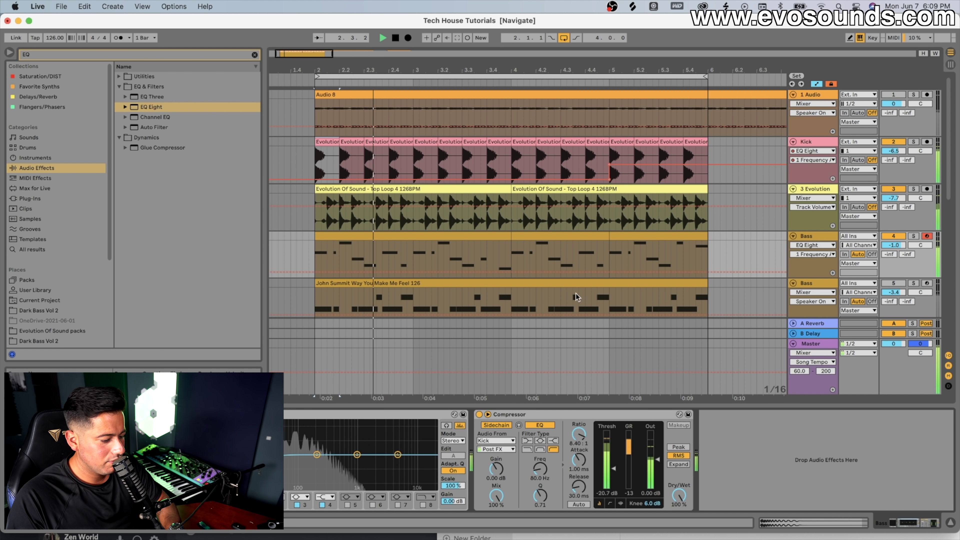
Raise the bass track's EQ Eight frequency automation from bar 5 onward, select the bar 5 bass clip and stop playback
{"action": "mouse_move", "coordinate": [604, 274]}
{"action": "left_mouse_down"}
{"action": "mouse_move", "coordinate": [618, 279]}
{"action": "mouse_move", "coordinate": [609, 263]}
{"action": "left_mouse_up"}
{"action": "left_click", "coordinate": [682, 234]}
{"action": "key", "text": "space"}
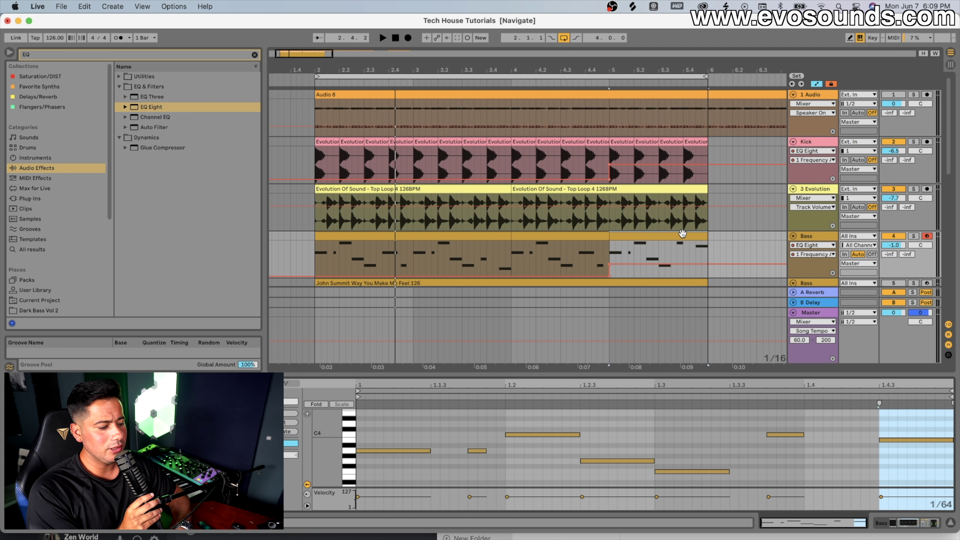
{"action": "scroll", "coordinate": [681, 233], "scroll_direction": "down", "scroll_amount": 6}
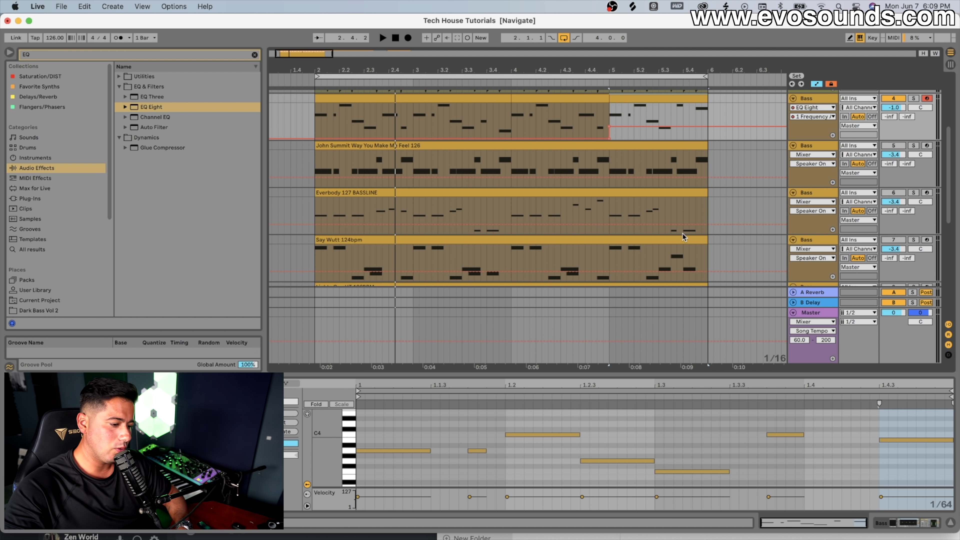
{"action": "scroll", "coordinate": [681, 233], "scroll_direction": "up", "scroll_amount": 4}
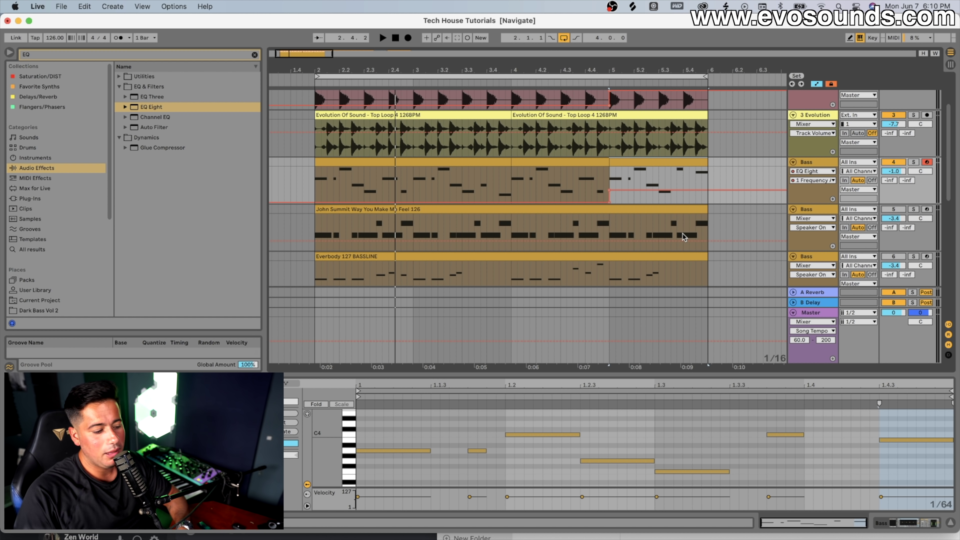
{"action": "scroll", "coordinate": [684, 237], "scroll_direction": "down", "scroll_amount": 3}
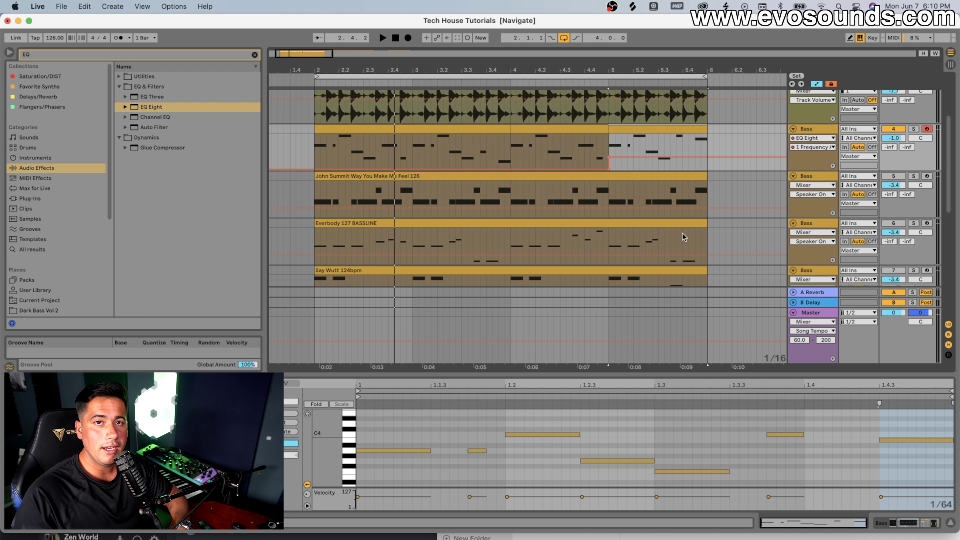